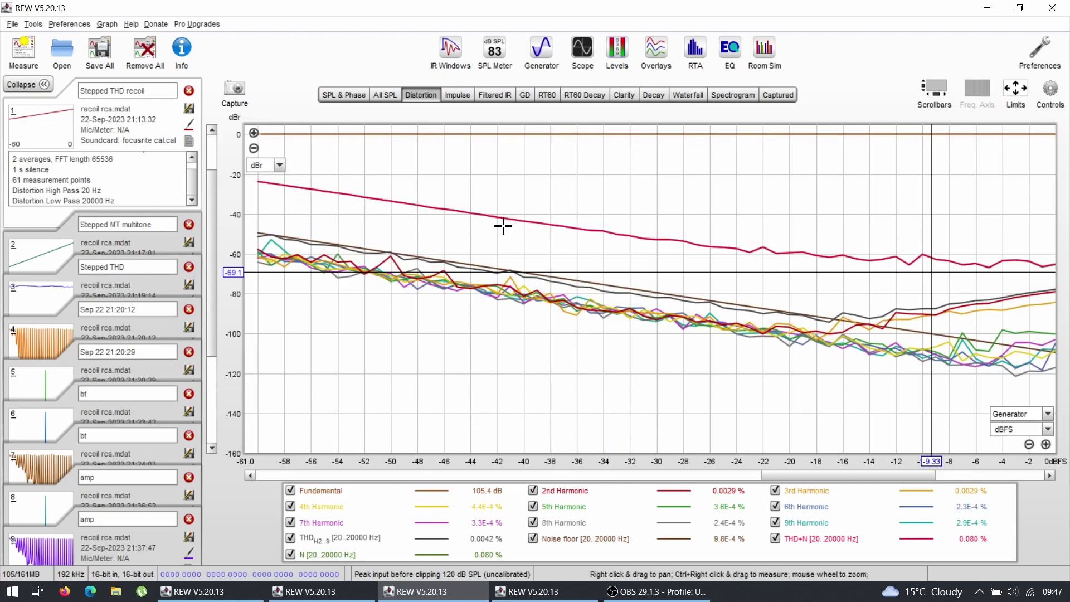
drag(502, 229, 517, 257)
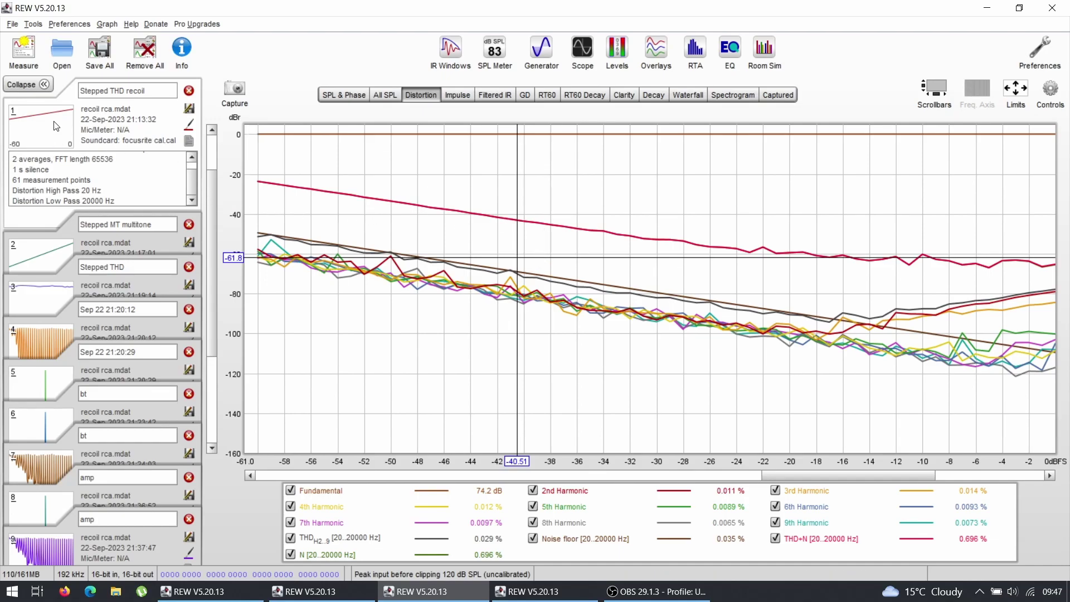
double_click(140, 93)
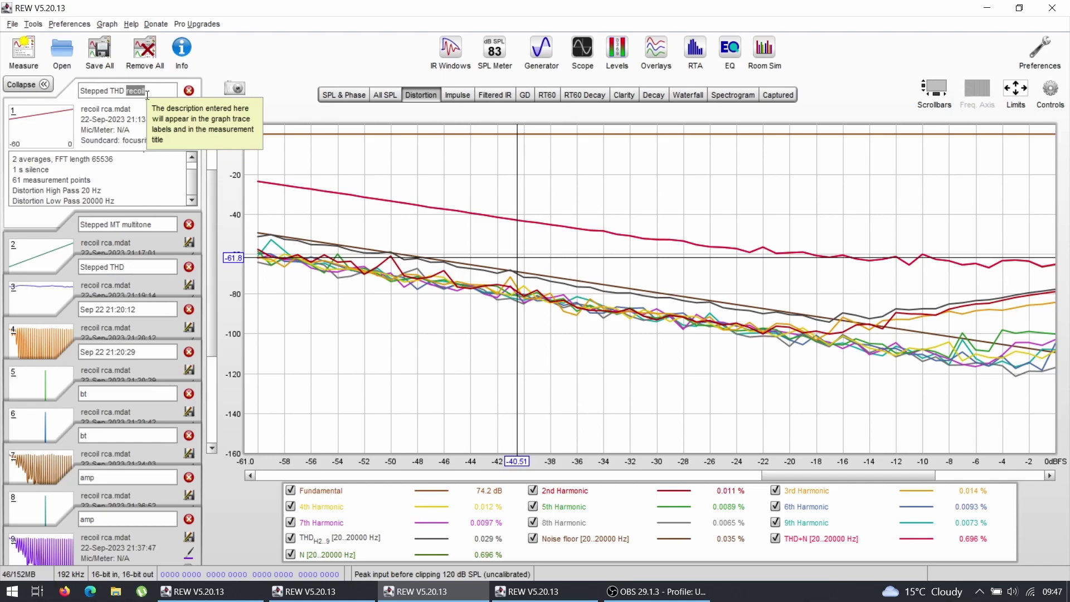
click(527, 592)
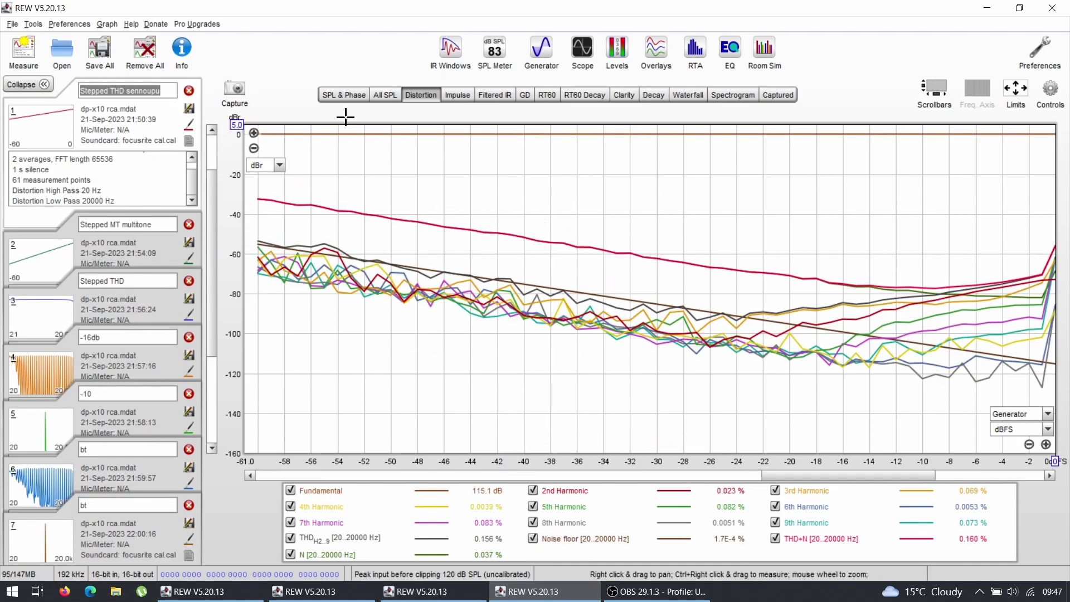
double_click(141, 90)
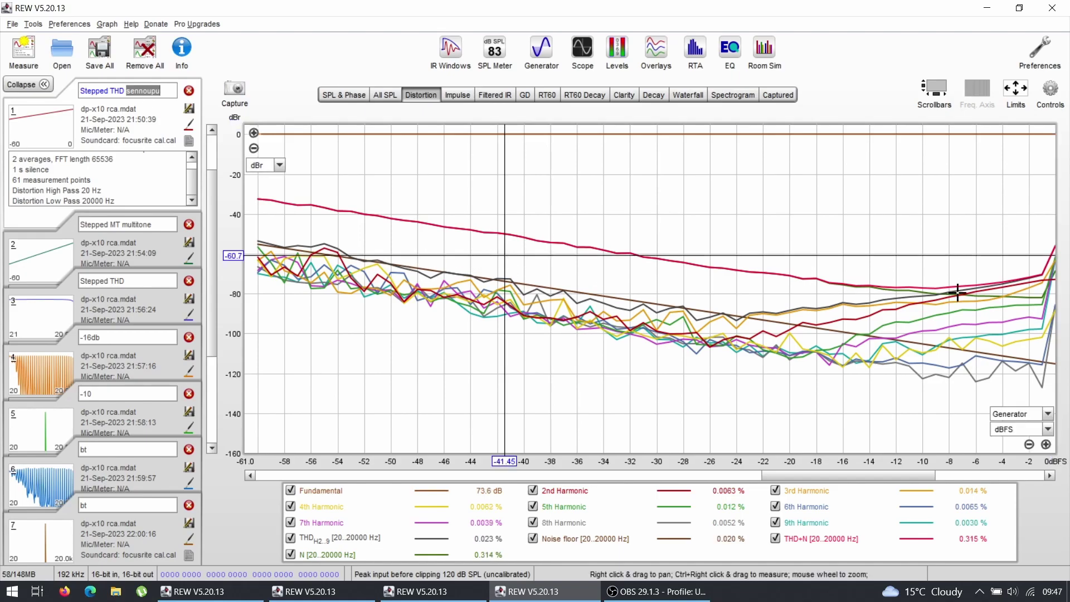
click(927, 287)
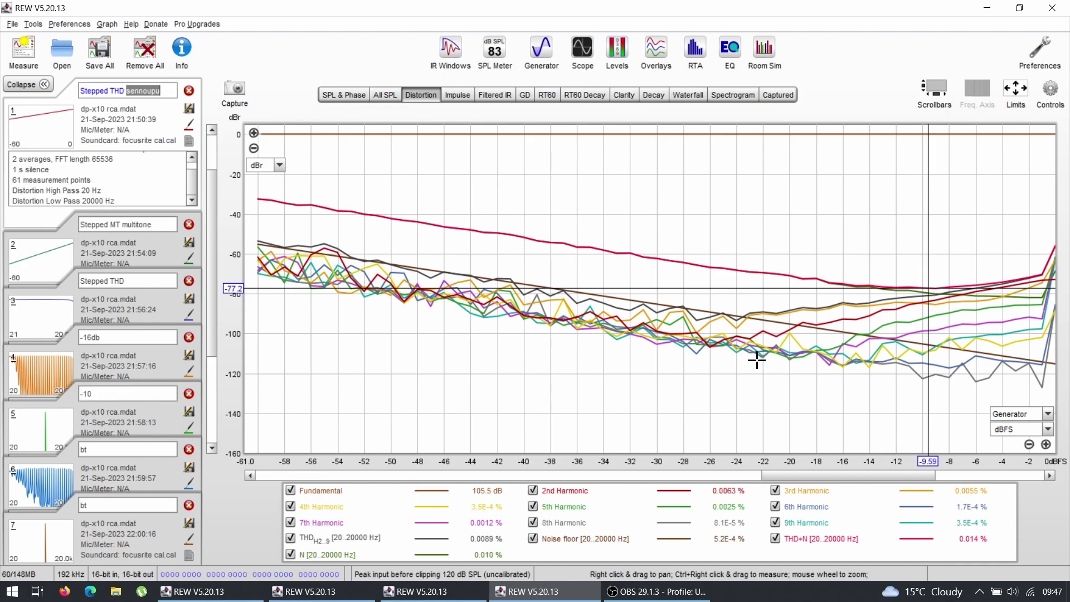
Cycle through the Recoil and Sennoupu REW windows, ending on the Alpine R500 'Stepped THD rca r500' graph
click(422, 592)
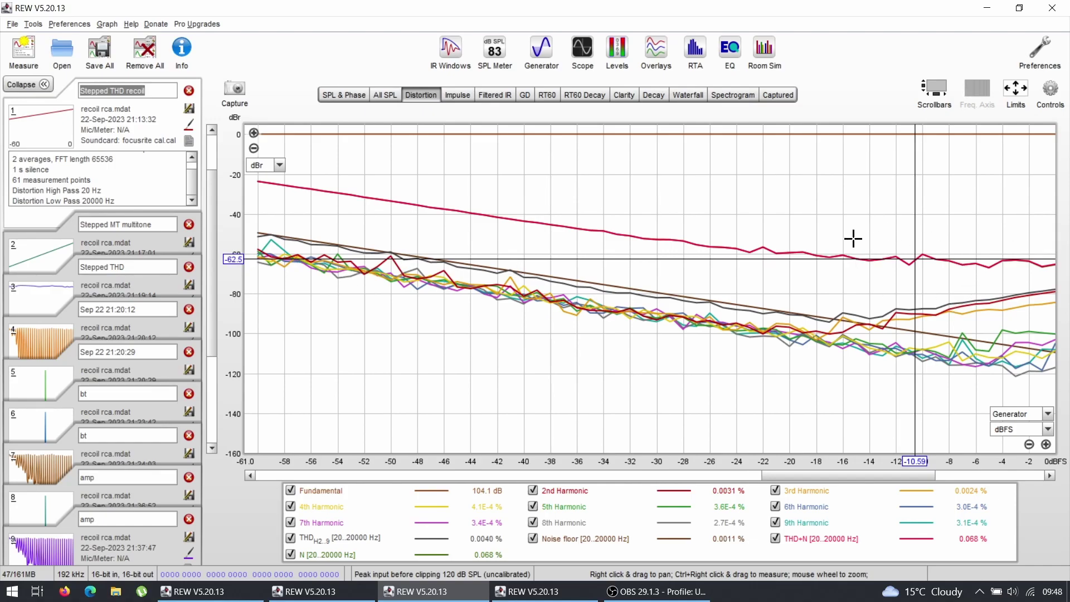
click(527, 594)
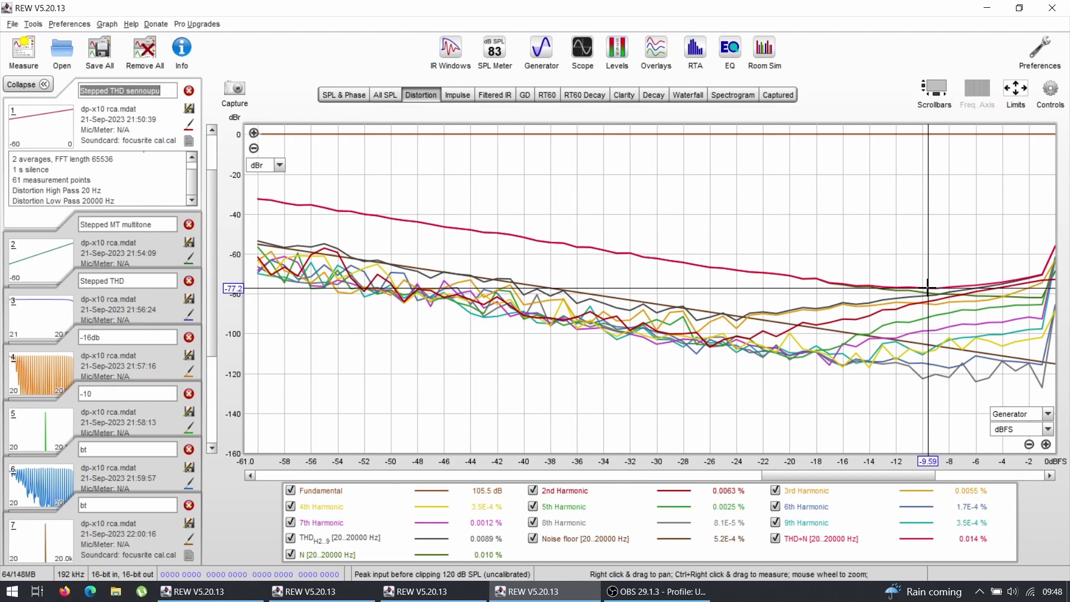
key(alt+Tab)
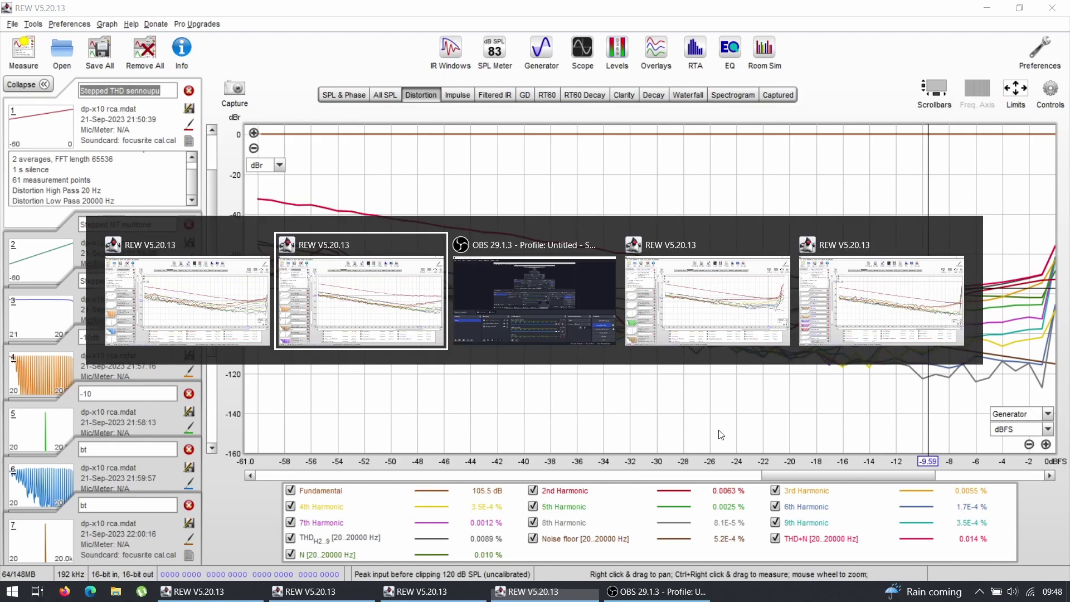
key(alt+Tab)
key(alt+Tab)
key(alt+Tab)
key(alt+Tab)
key(alt+Tab)
key(alt+Tab)
key(alt+Tab)
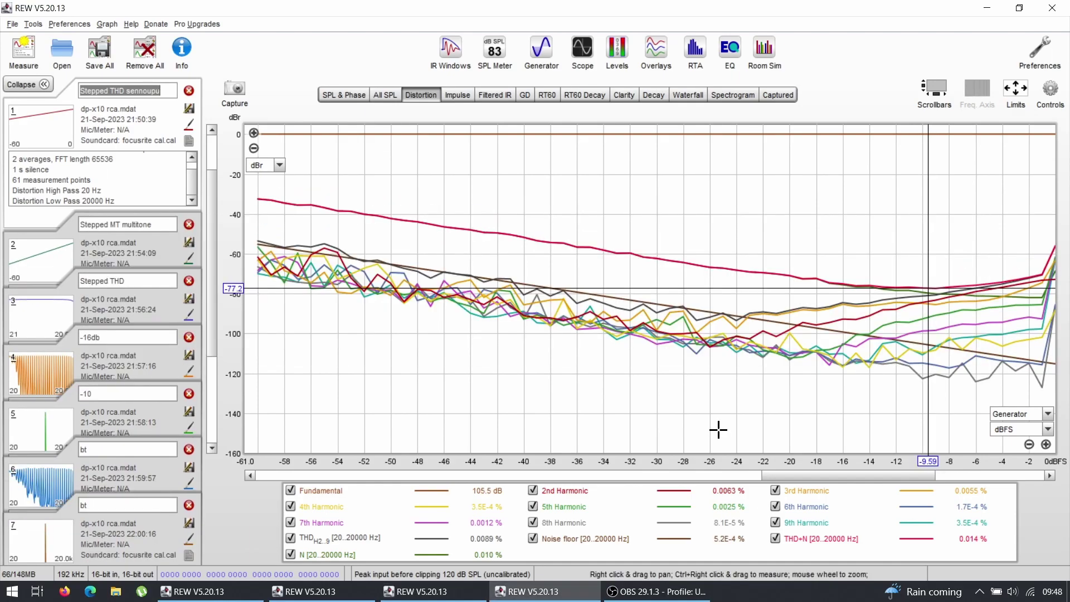
click(214, 596)
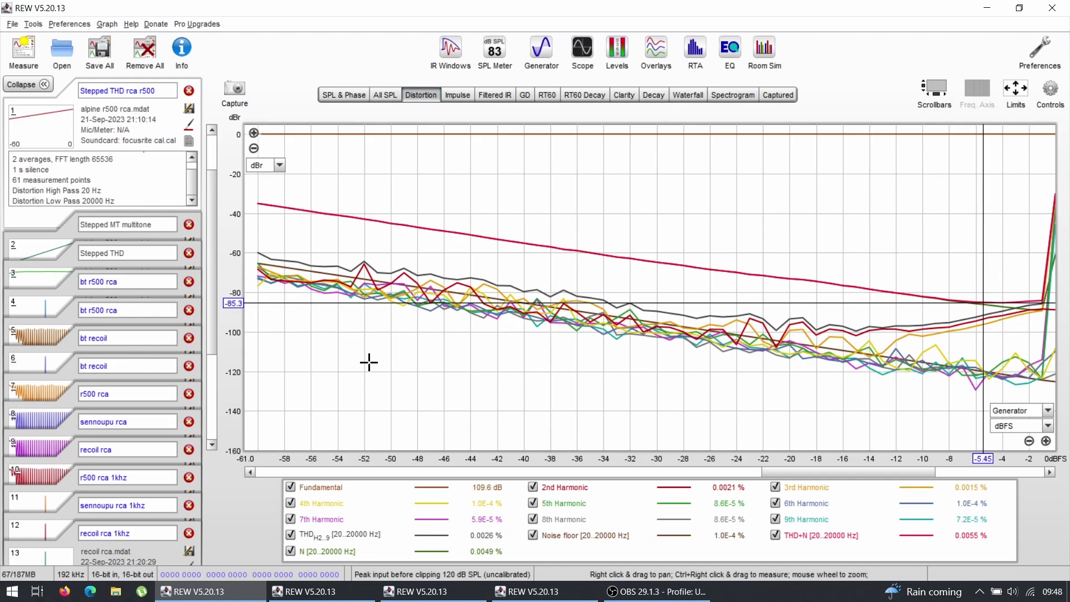
click(422, 591)
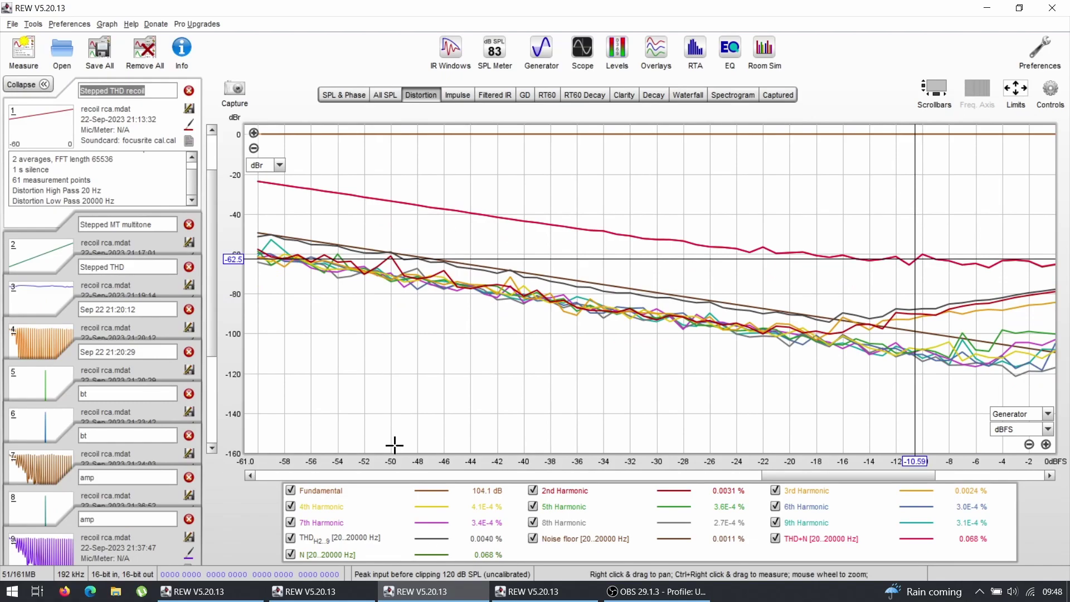
click(540, 592)
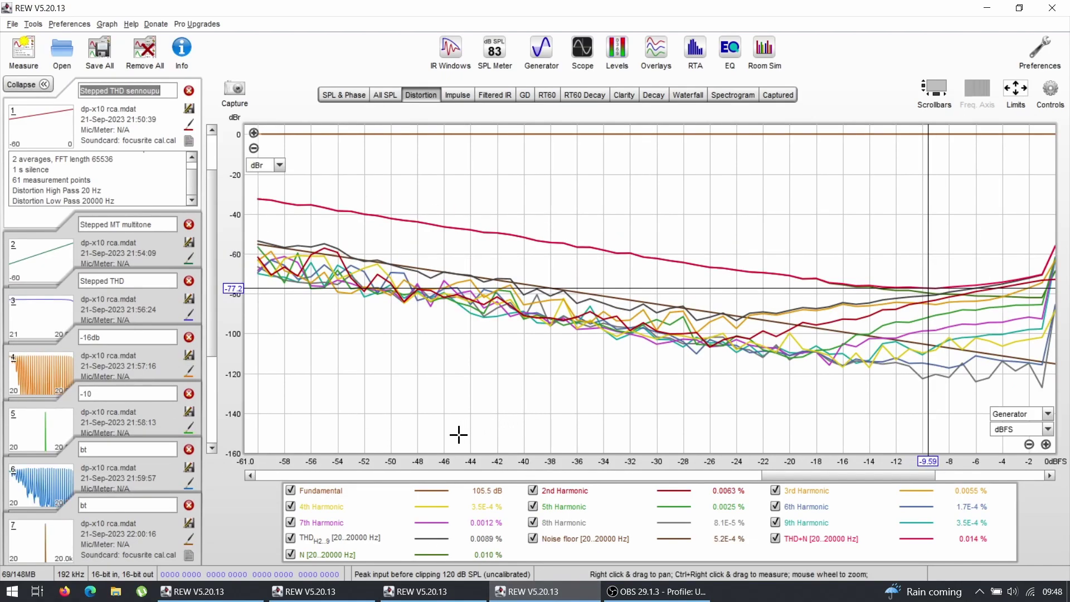
key(alt+Tab)
key(alt+Tab)
key(alt+Tab)
key(alt+Tab)
key(alt+Tab)
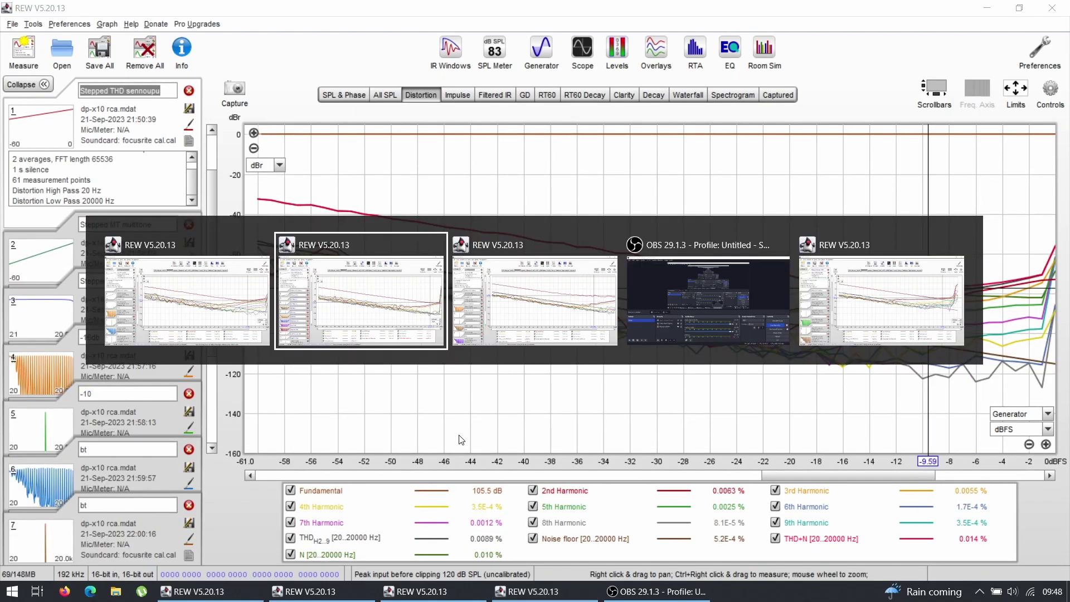
key(alt+Tab)
key(alt+Tab)
key(alt+Tab)
key(alt+Tab)
key(alt+Tab)
key(alt+Tab)
key(alt+Tab)
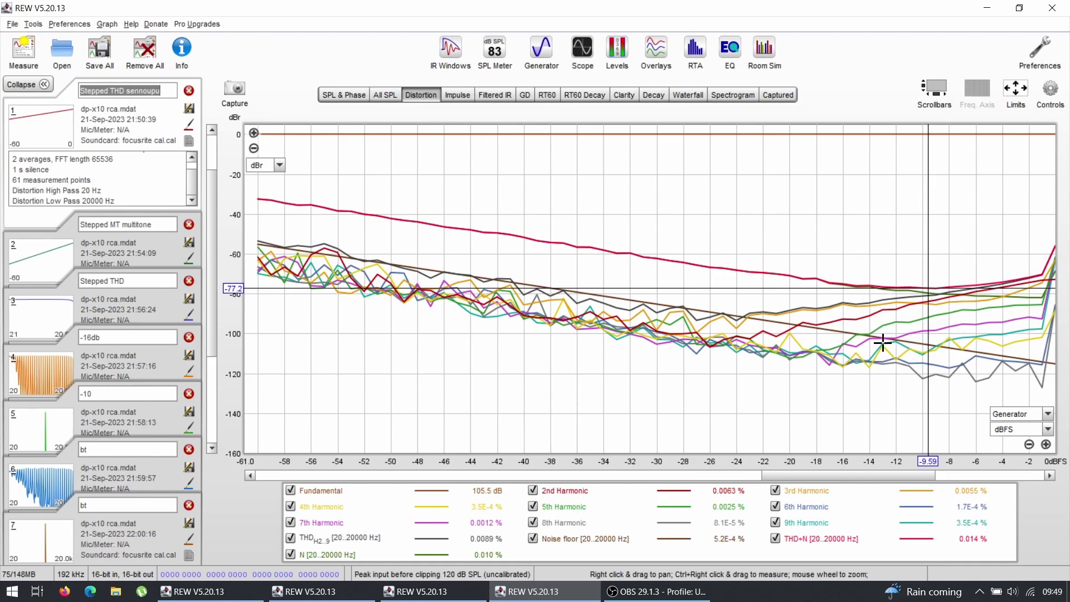
key(alt+Tab)
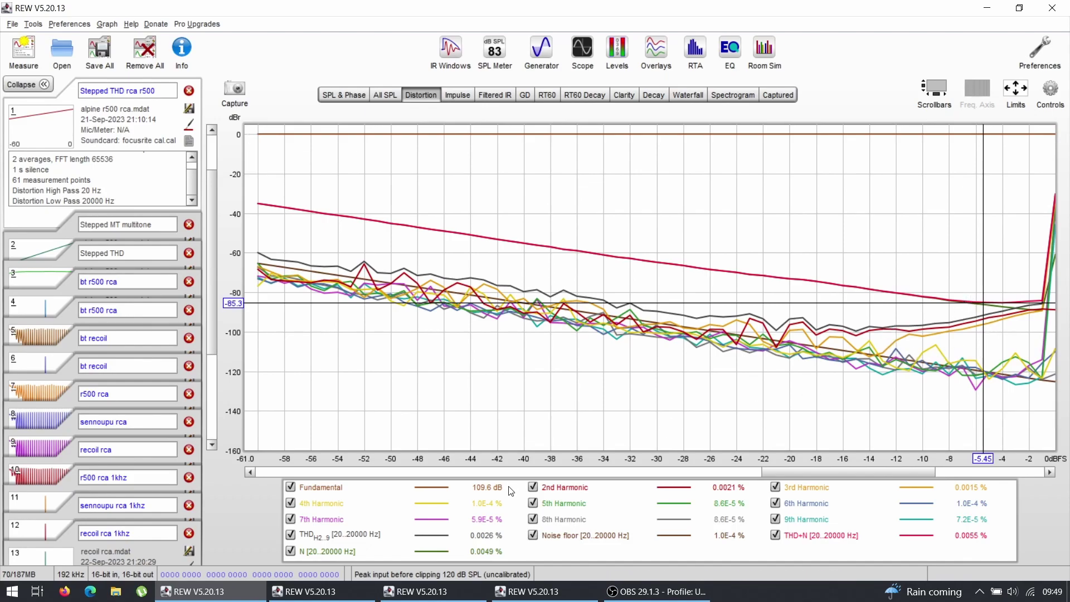
mouse_move(555, 488)
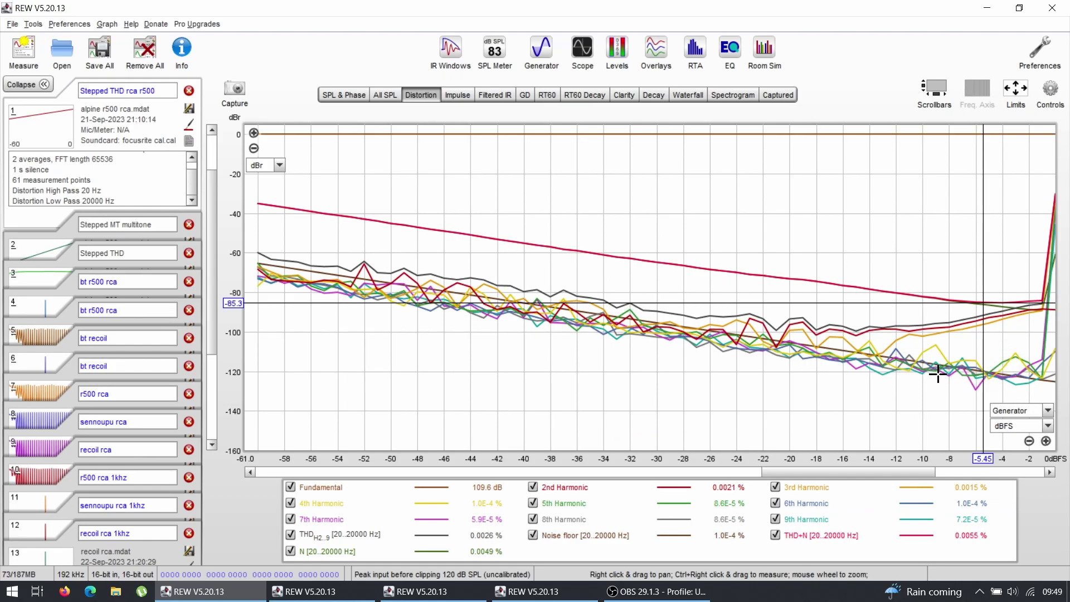
key(alt+Tab)
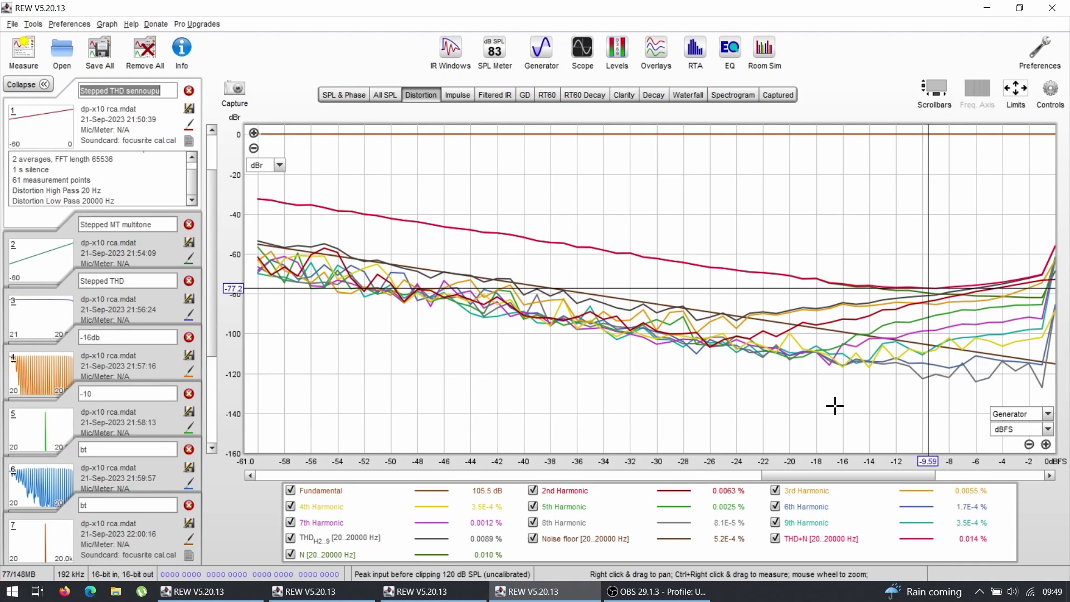
key(alt+Tab)
key(alt+Tab)
key(alt+Tab)
key(alt+Tab)
key(alt+Tab)
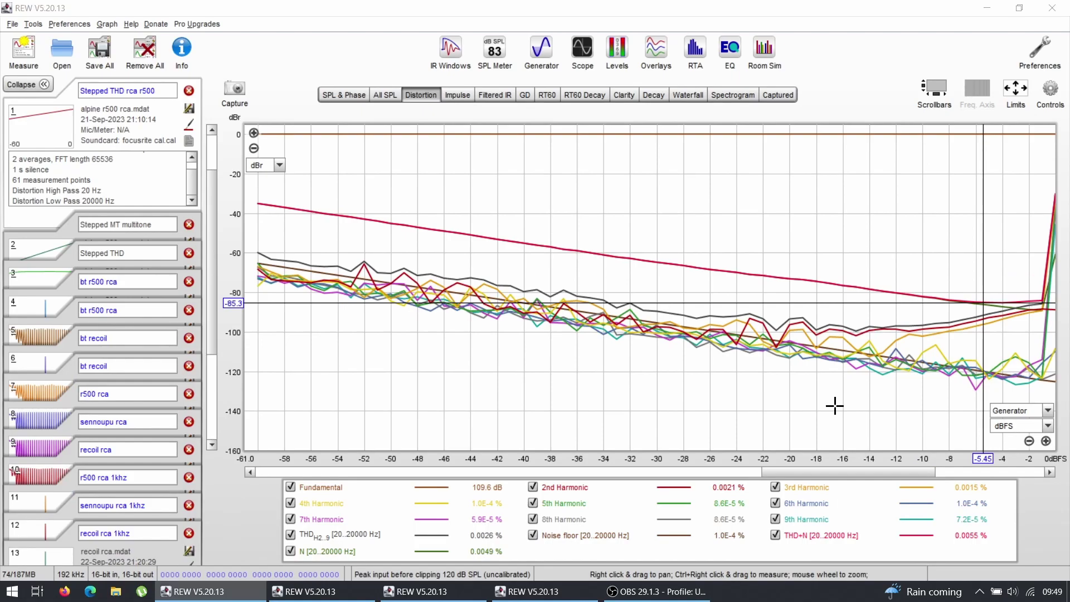
key(alt+Tab)
key(alt+Tab)
key(alt+Tab)
key(alt+Tab)
key(alt+Tab)
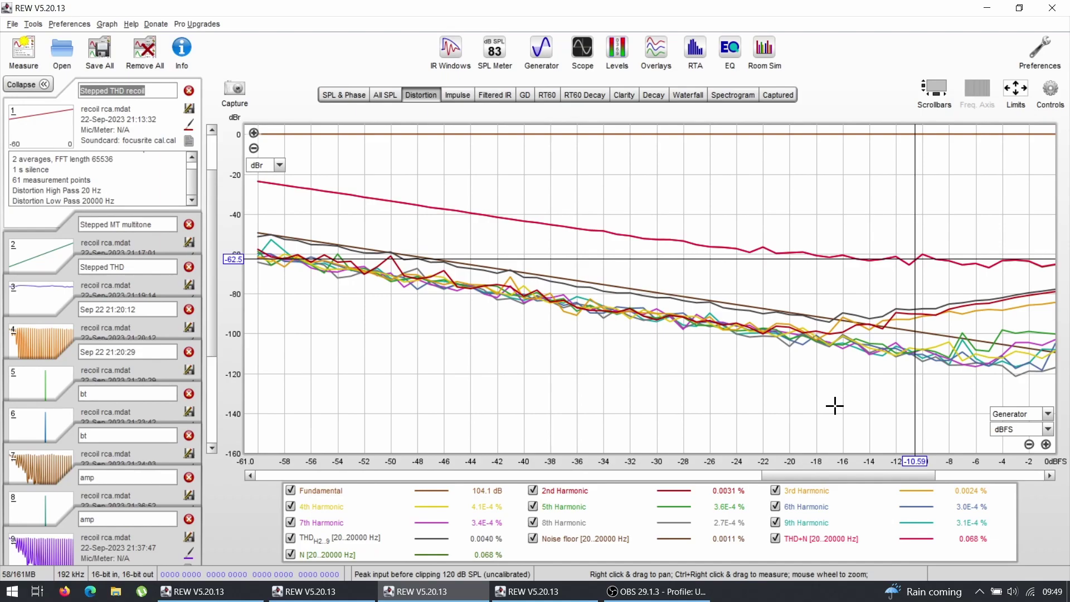
key(alt+Tab)
key(alt+Tab)
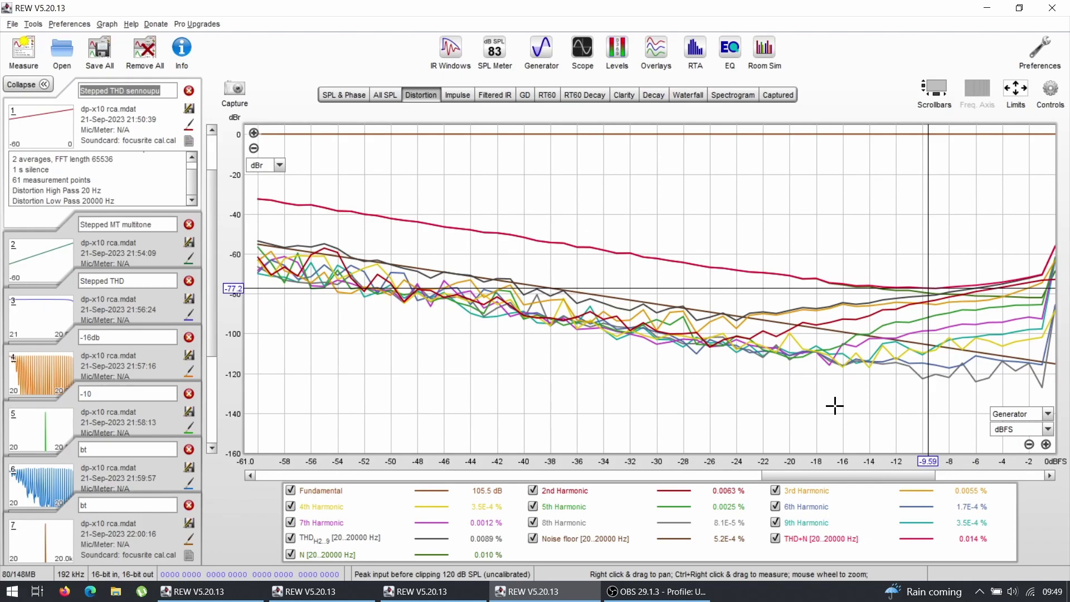
key(alt+Tab)
key(alt+Tab)
key(alt+Tab)
key(alt+Tab)
key(alt+Tab)
key(alt+Tab)
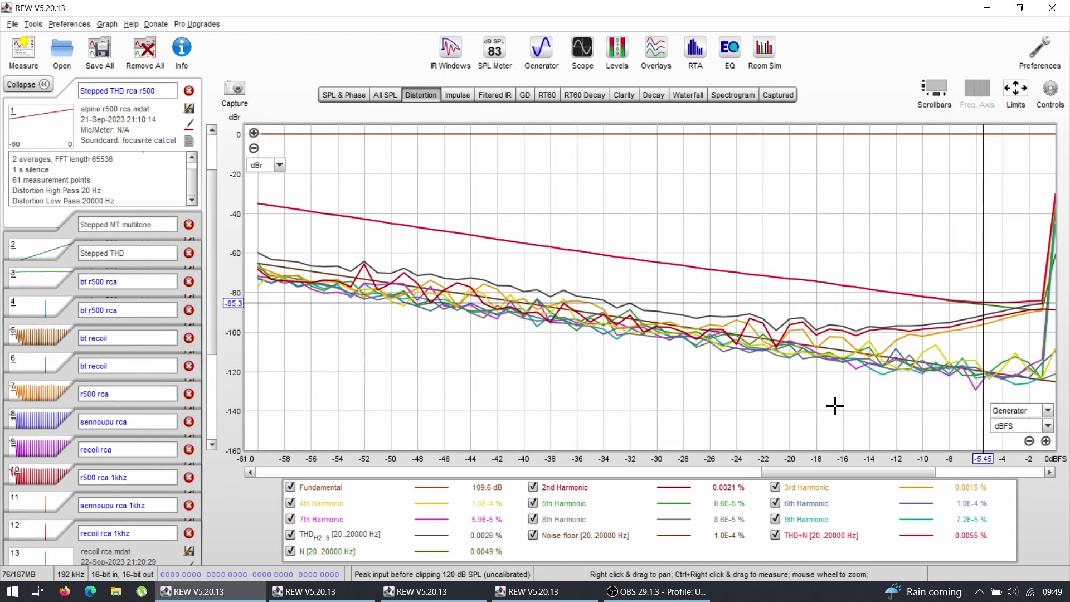
Show distortion in percent and read values near -55, -35, -28, -8 and -5.45 dBFS
click(279, 165)
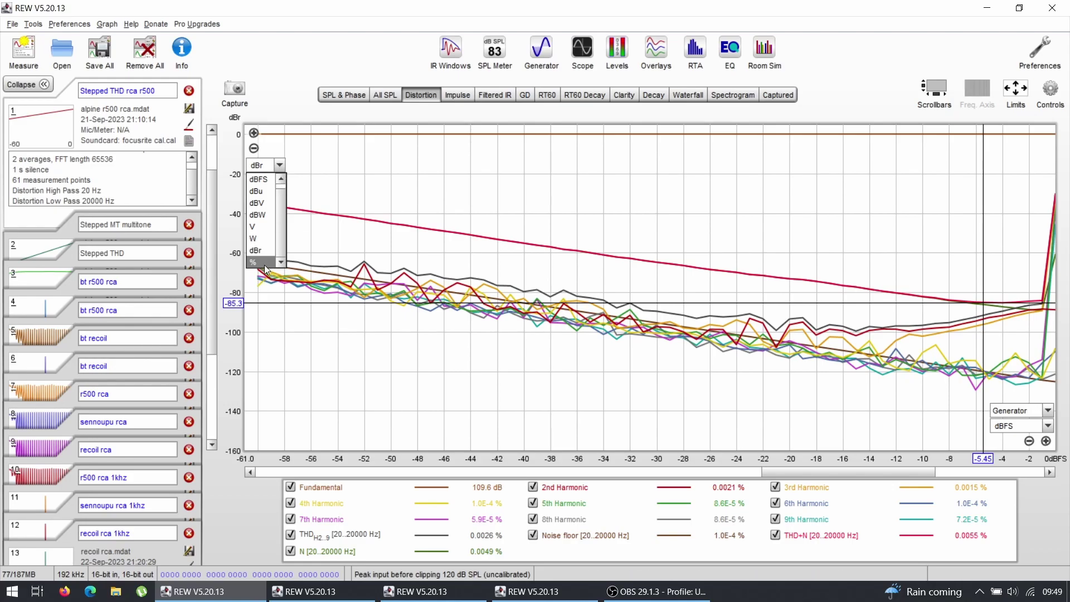
click(265, 263)
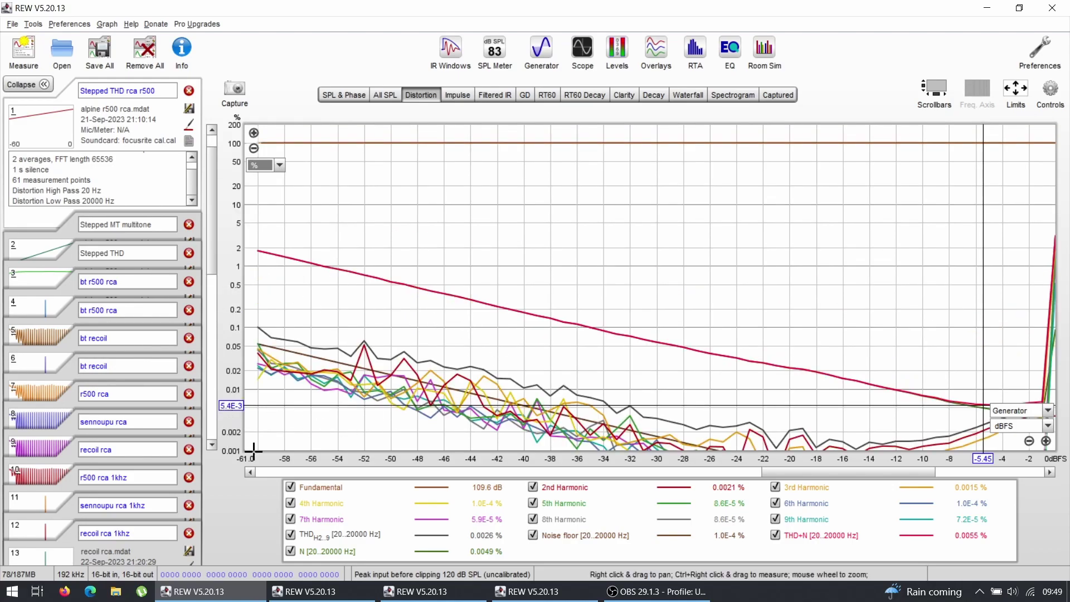
click(325, 352)
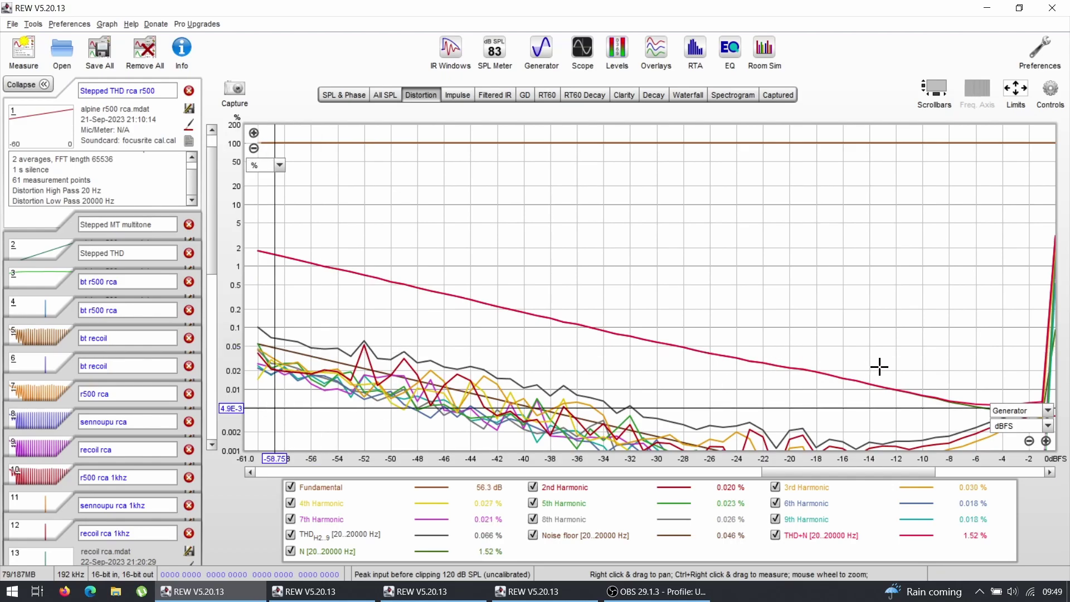
click(950, 364)
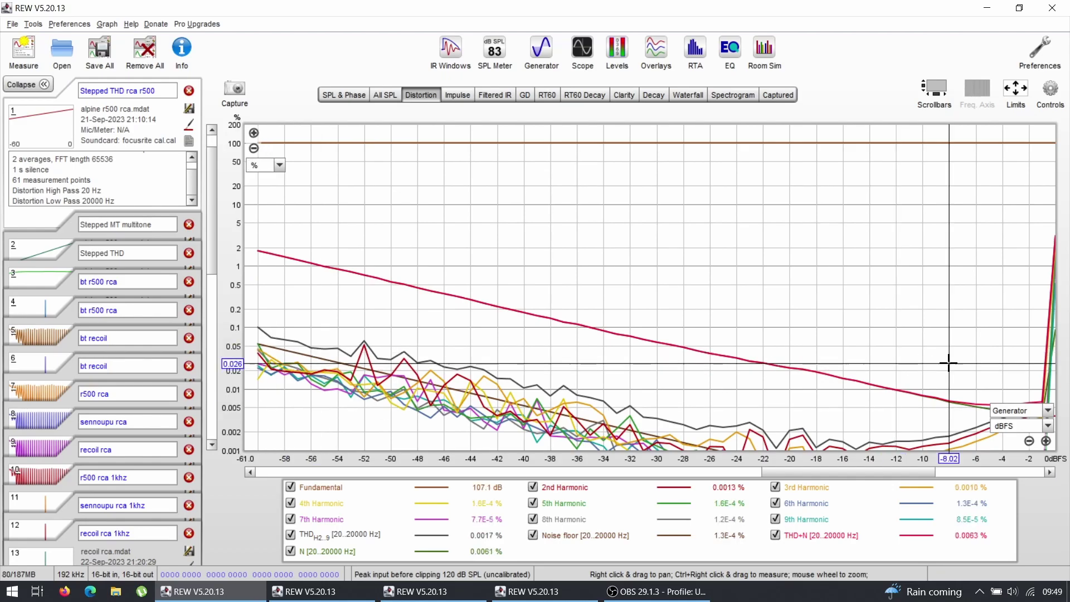
click(983, 406)
drag(983, 406, 981, 404)
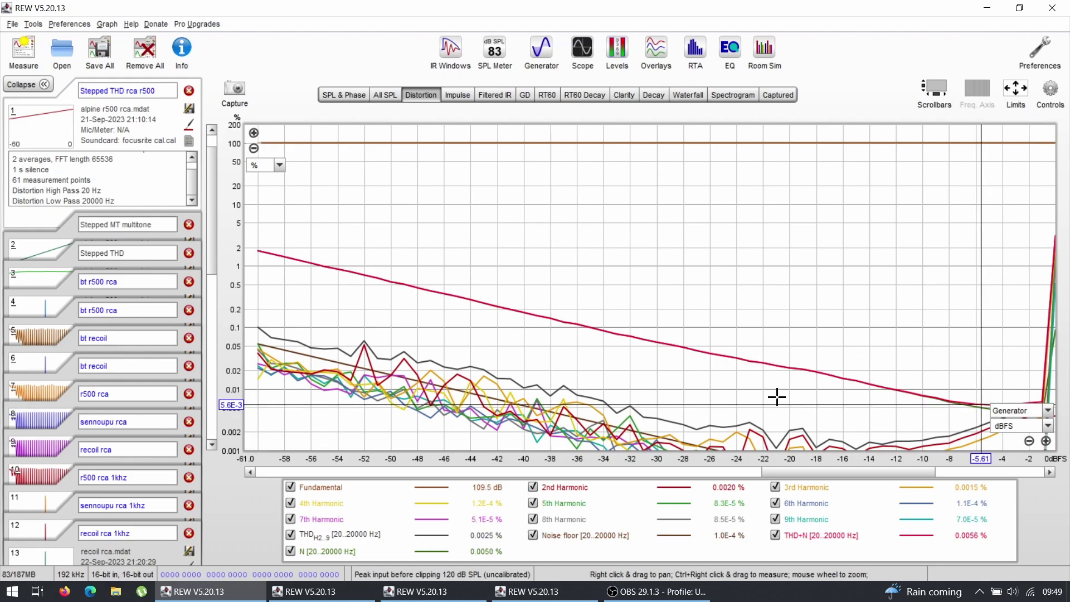
drag(607, 355, 586, 346)
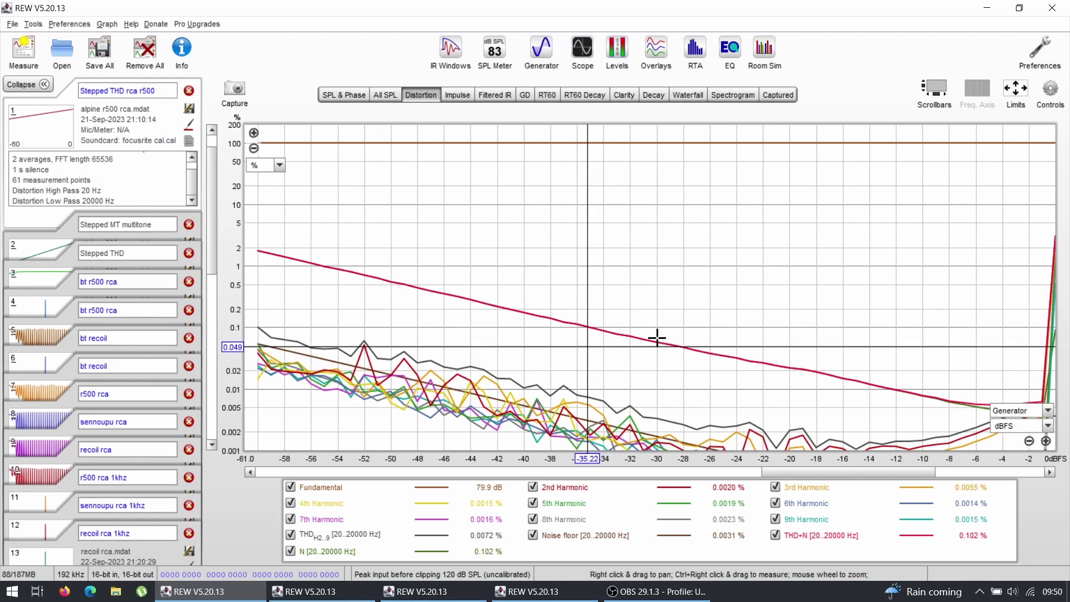
drag(681, 345, 686, 348)
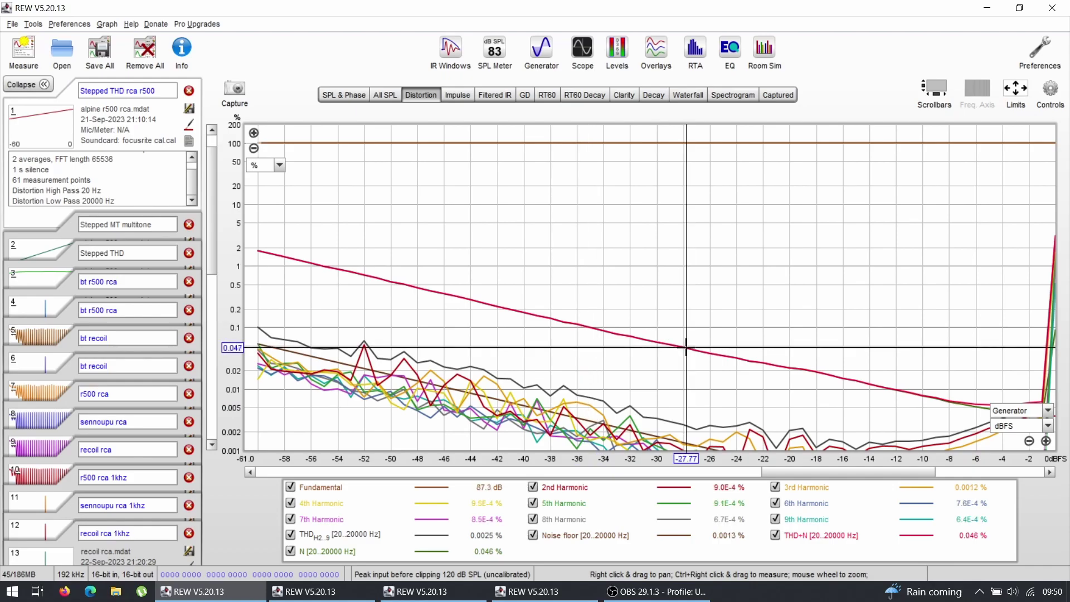
click(963, 403)
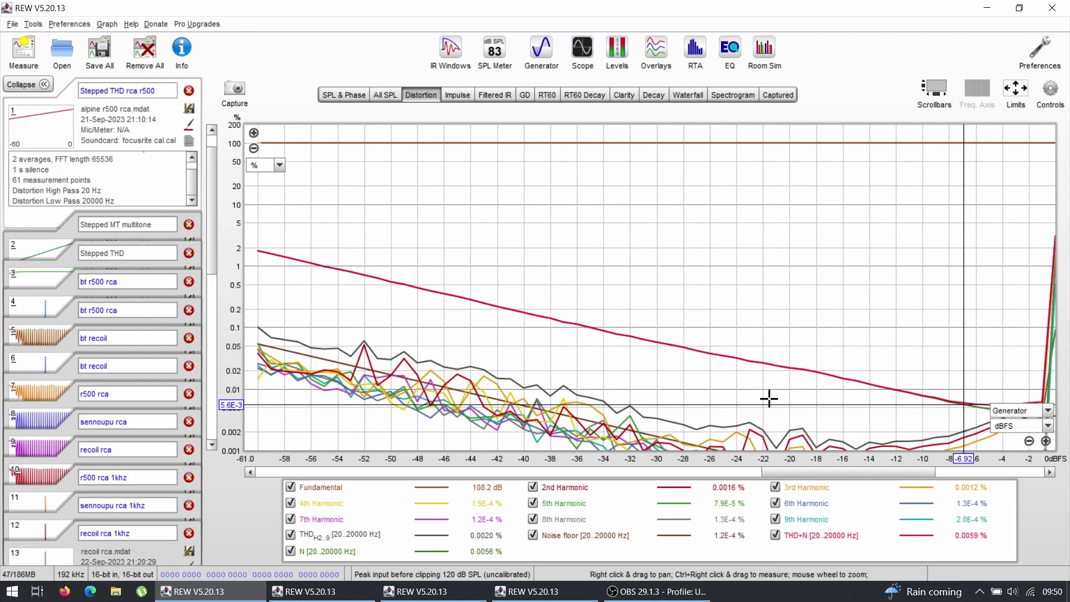
Return the graph units to dBr and bring up the Alpine R500 amp measurements window
click(275, 167)
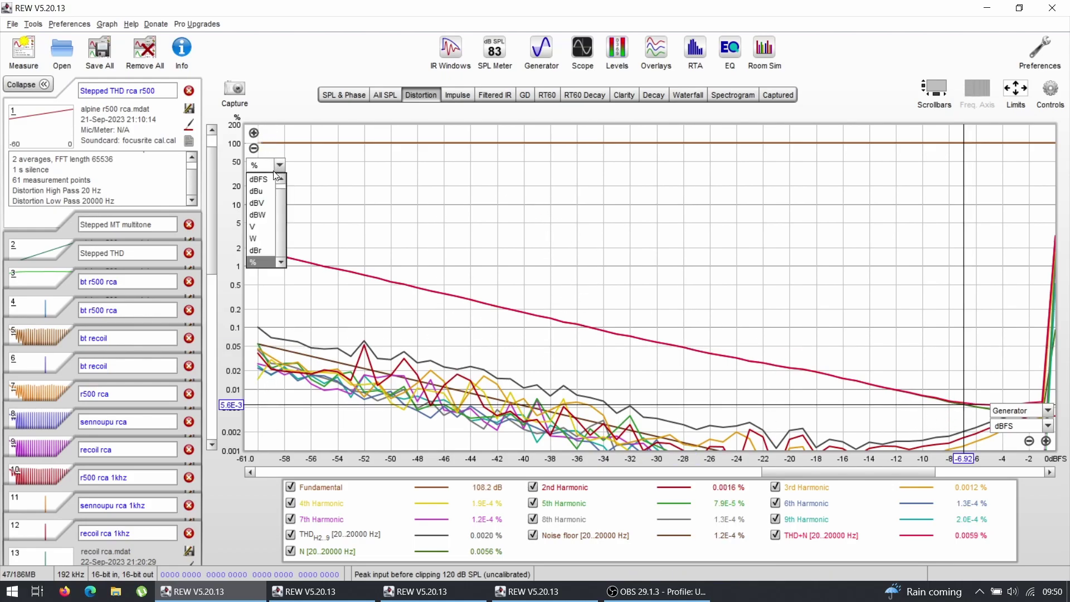
click(259, 250)
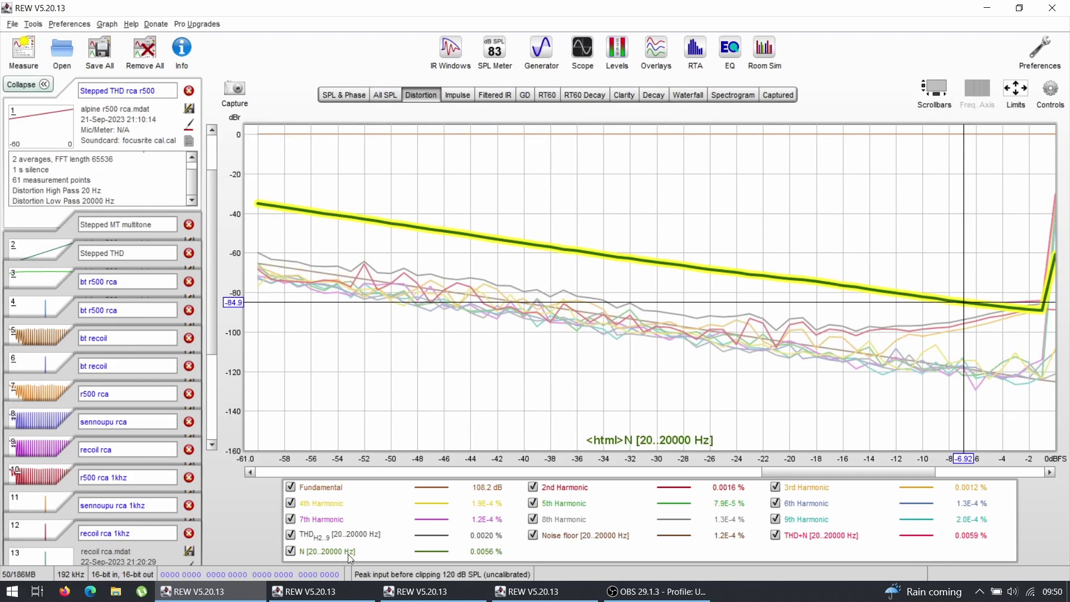
click(334, 595)
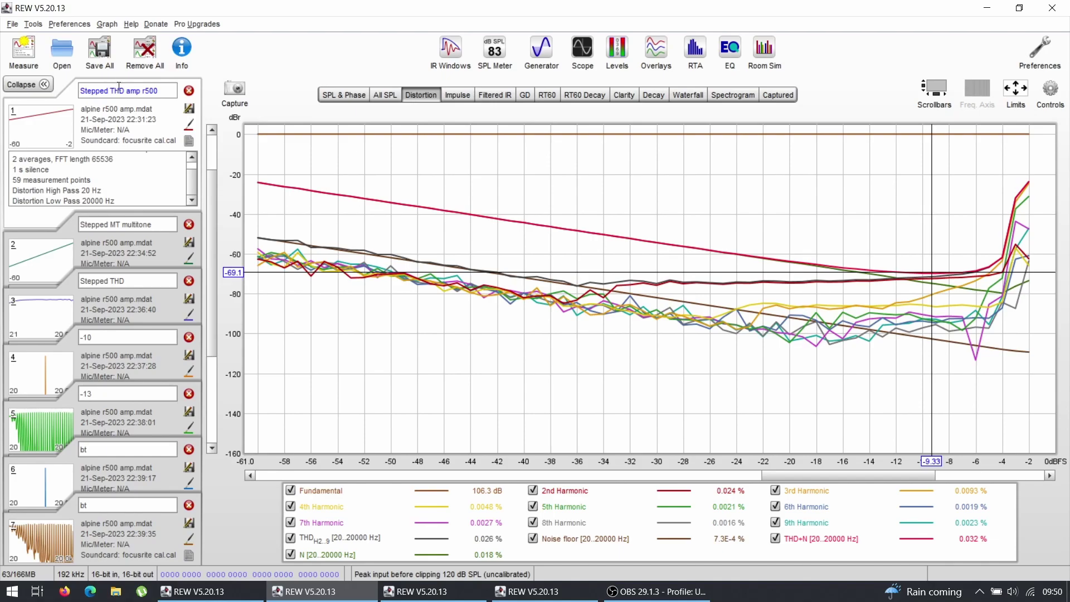
double_click(151, 90)
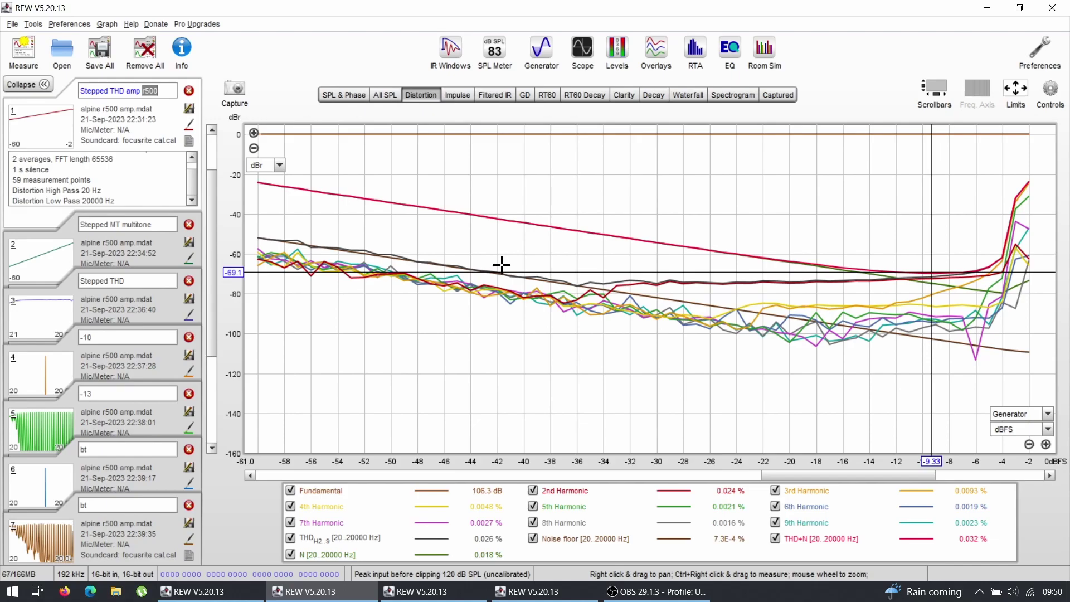
click(539, 593)
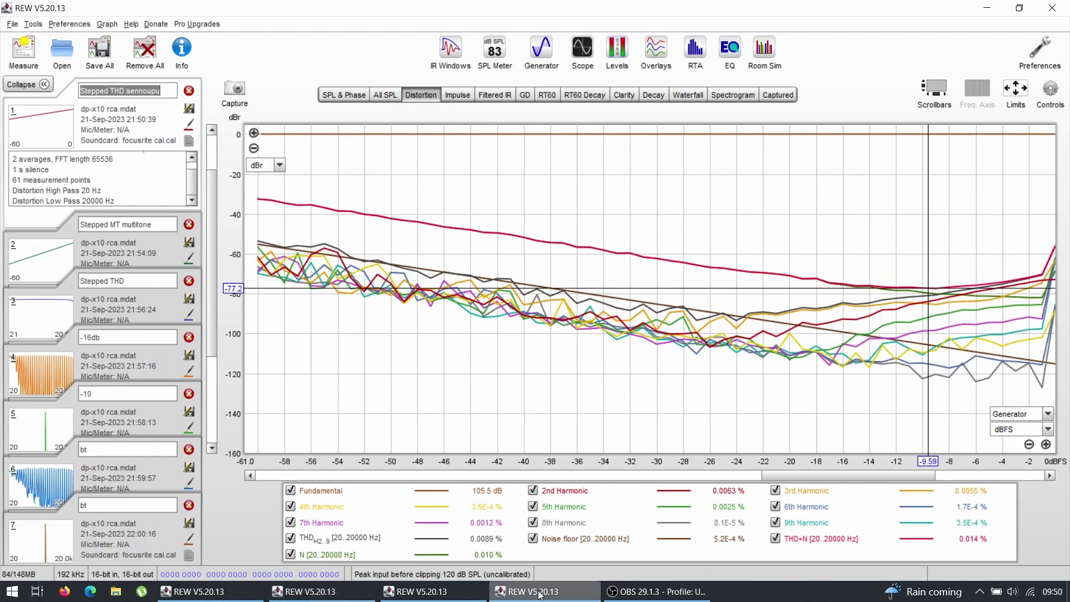
click(424, 592)
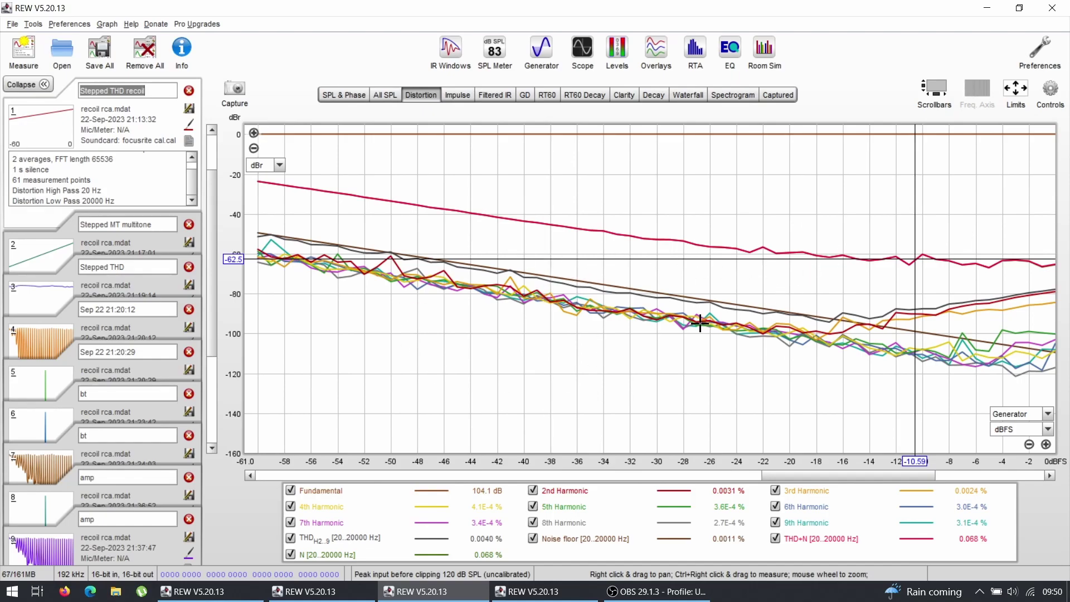
click(903, 257)
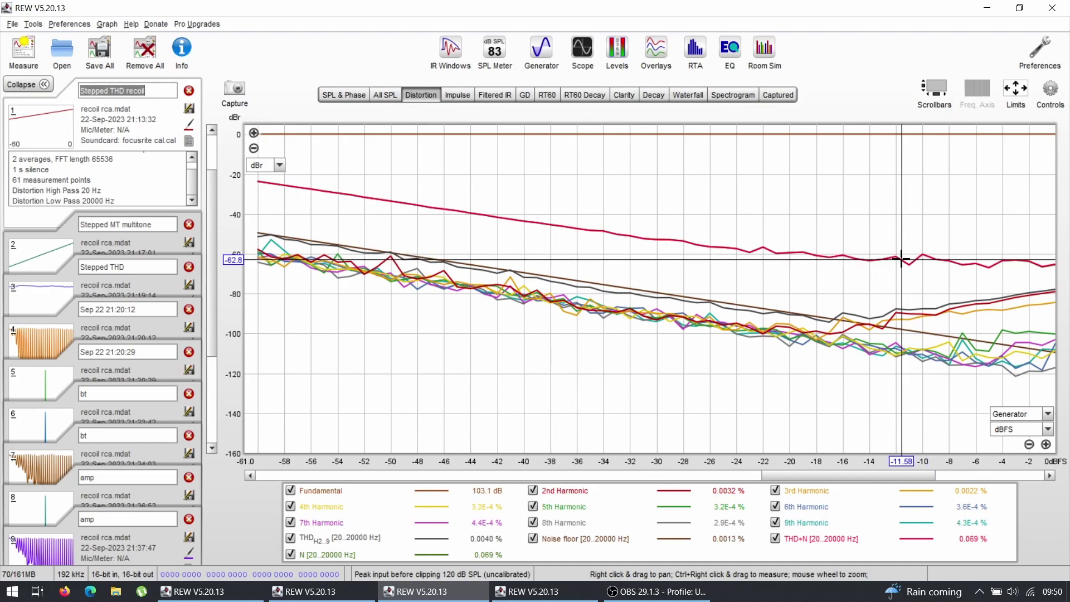
drag(903, 256, 902, 258)
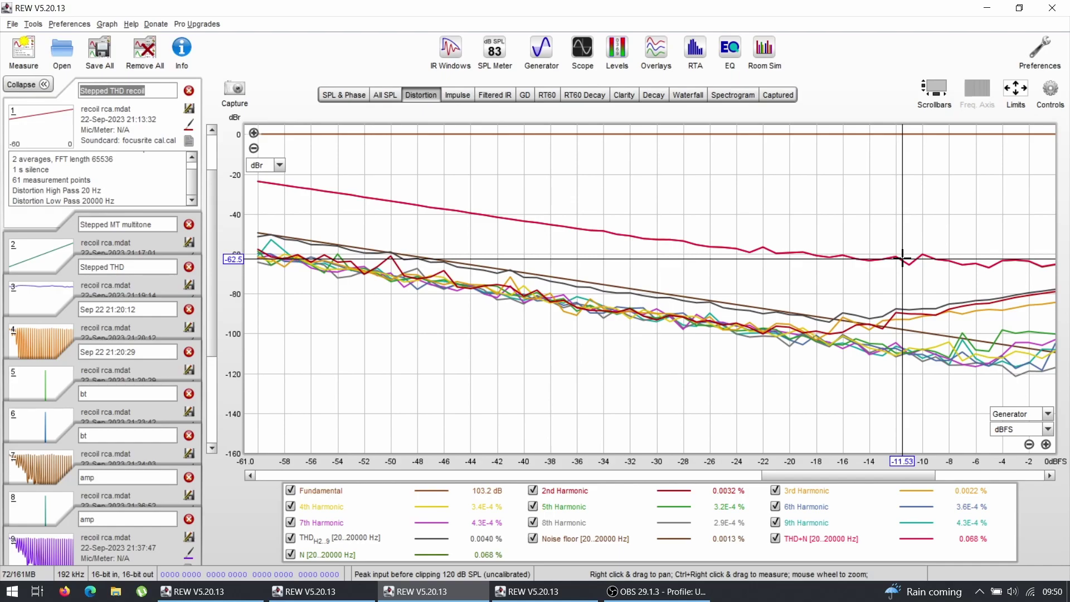
key(alt+Tab)
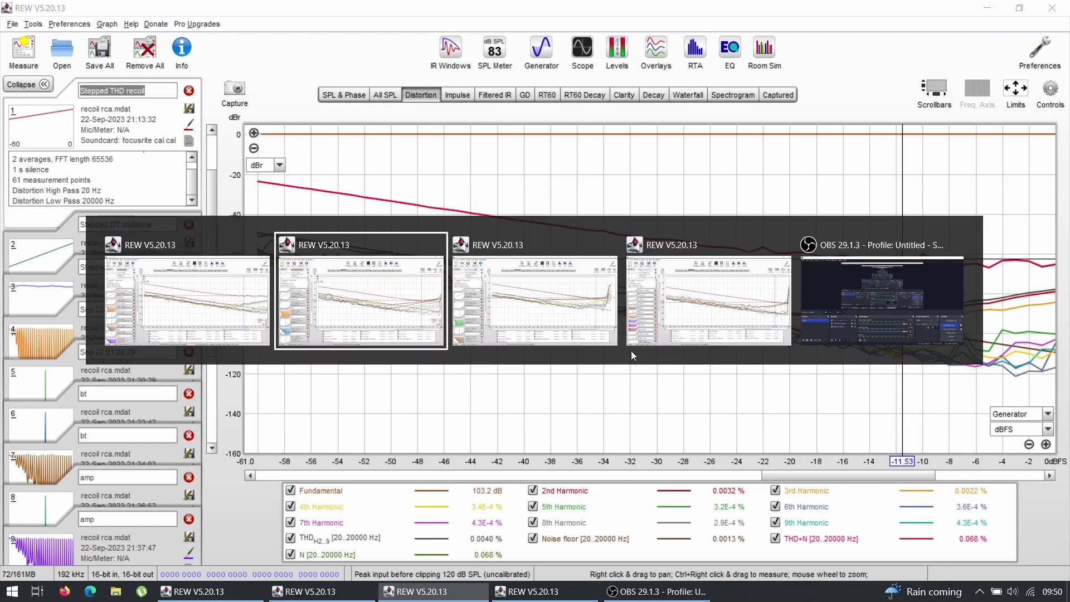
key(alt+Tab)
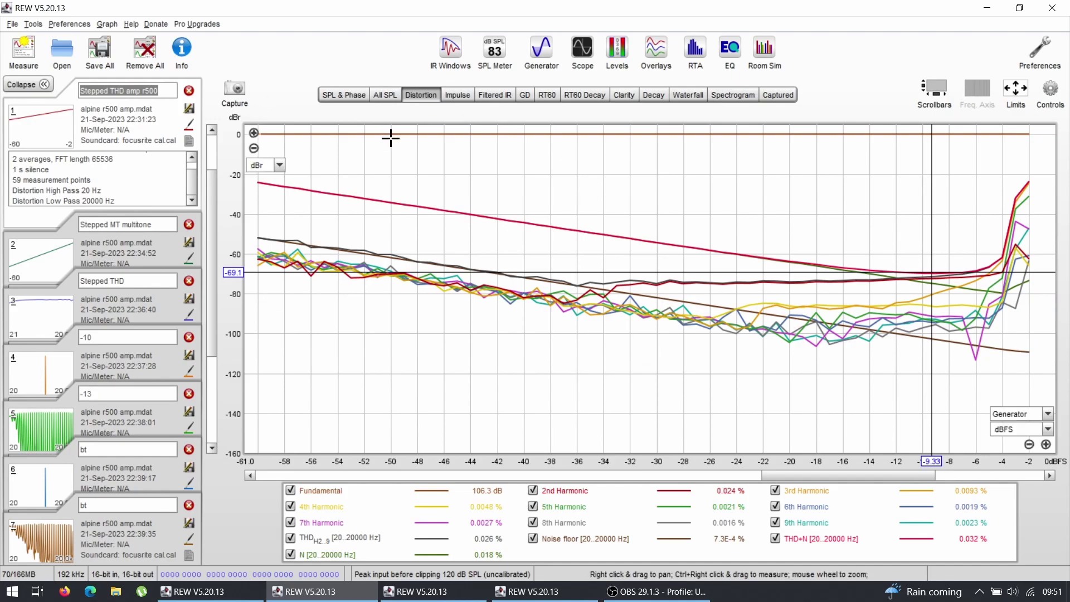
click(929, 274)
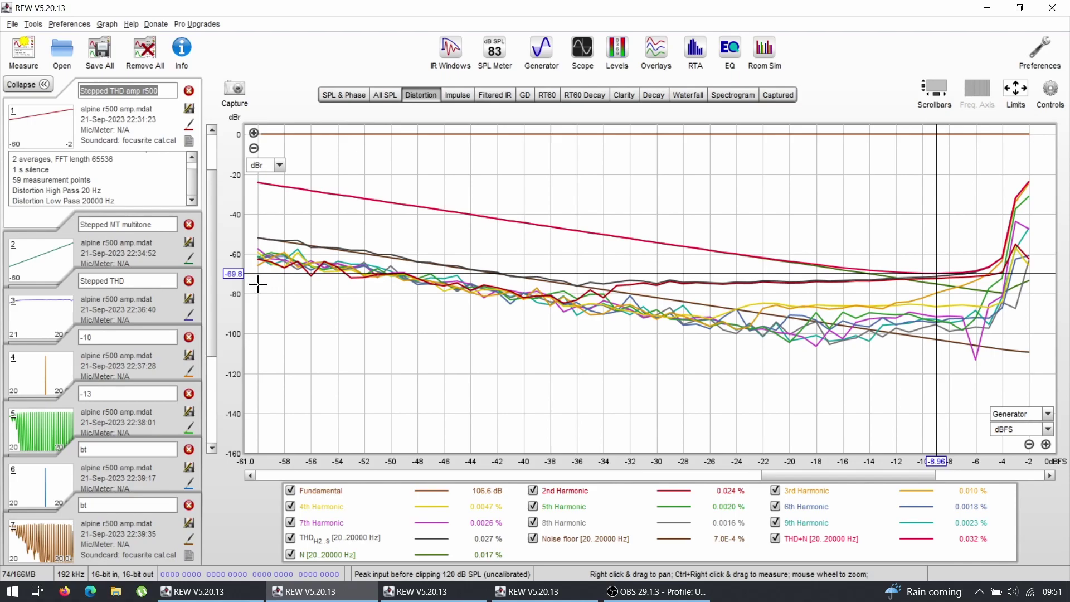
click(938, 273)
click(937, 273)
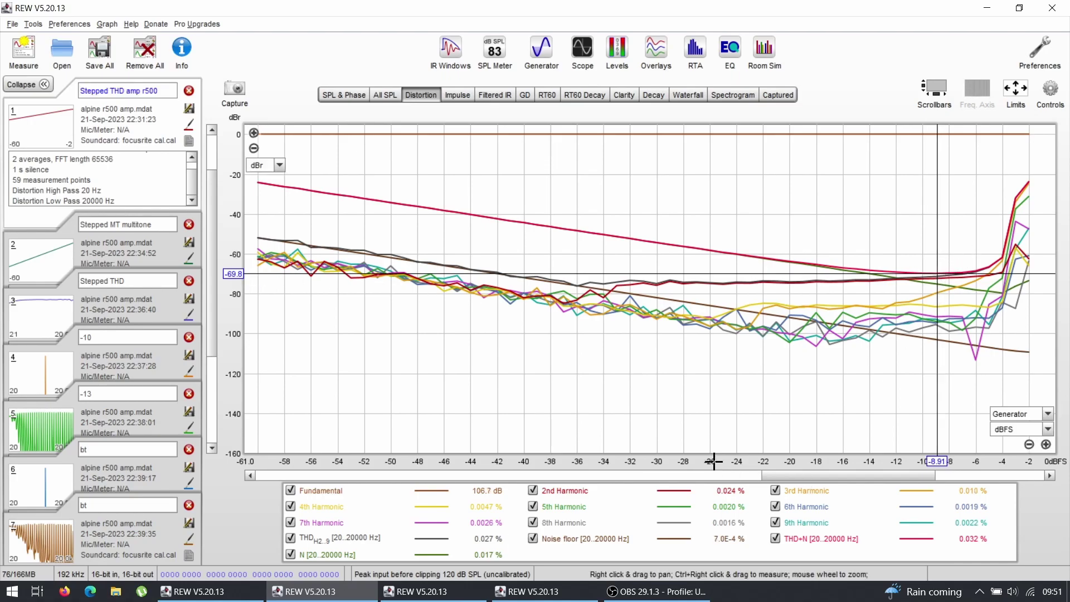
key(alt+Tab)
key(alt+Tab)
key(alt+Tab)
key(alt+Tab)
key(alt+Tab)
key(alt+Tab)
key(alt+Tab)
key(alt+Tab)
key(alt+Tab)
key(alt+Tab)
key(alt+Tab)
key(alt+Tab)
key(alt+Tab)
key(alt+Tab)
key(alt+Tab)
key(alt+Tab)
key(alt+Tab)
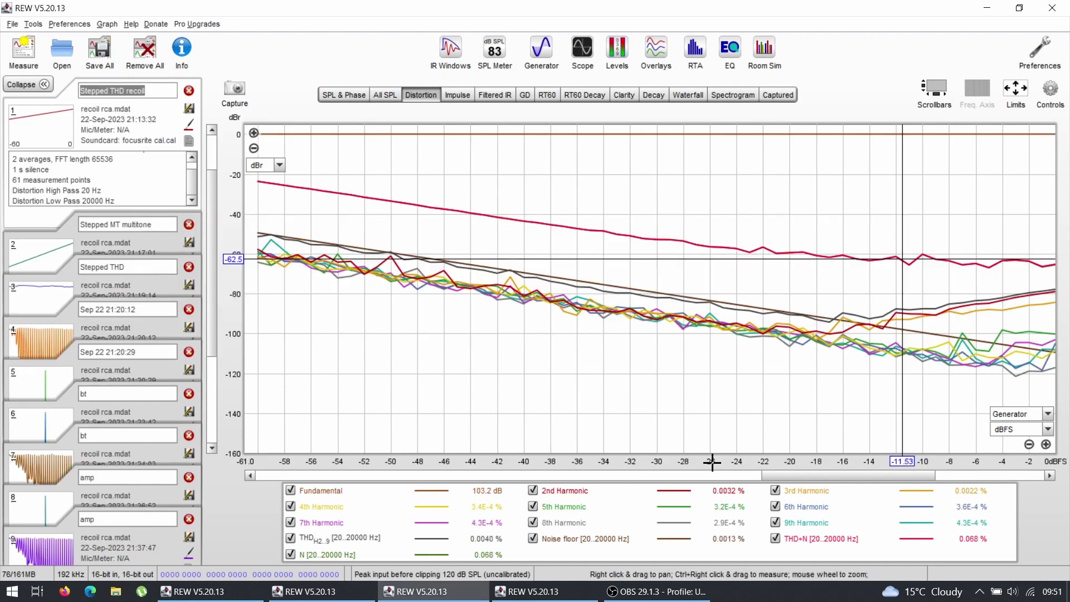
key(alt+Tab)
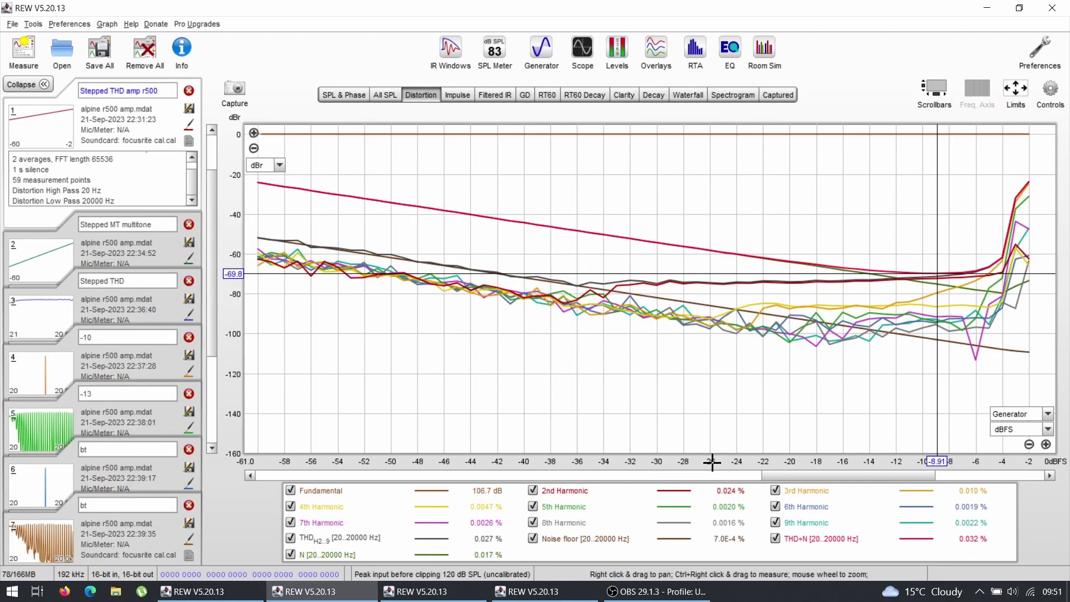
key(alt+Tab)
key(alt+Tab)
key(alt+Tab)
key(alt+Tab)
key(alt+Tab)
key(alt+Tab)
key(alt+Tab)
key(alt+Tab)
Change the generator axis from dBFS to W and the distortion axis from dBr to %
click(1047, 429)
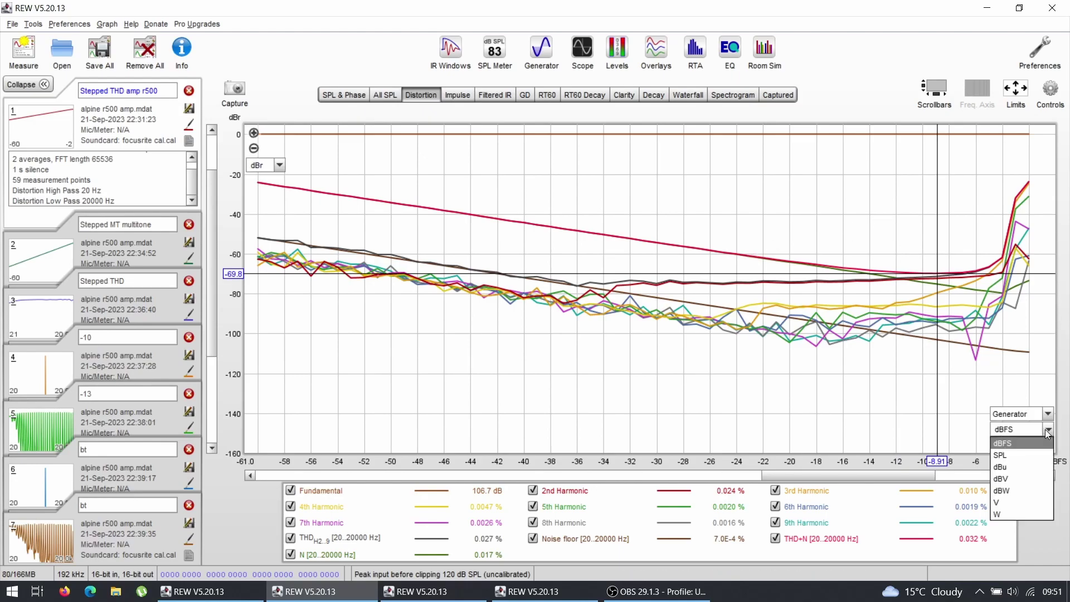
click(1005, 514)
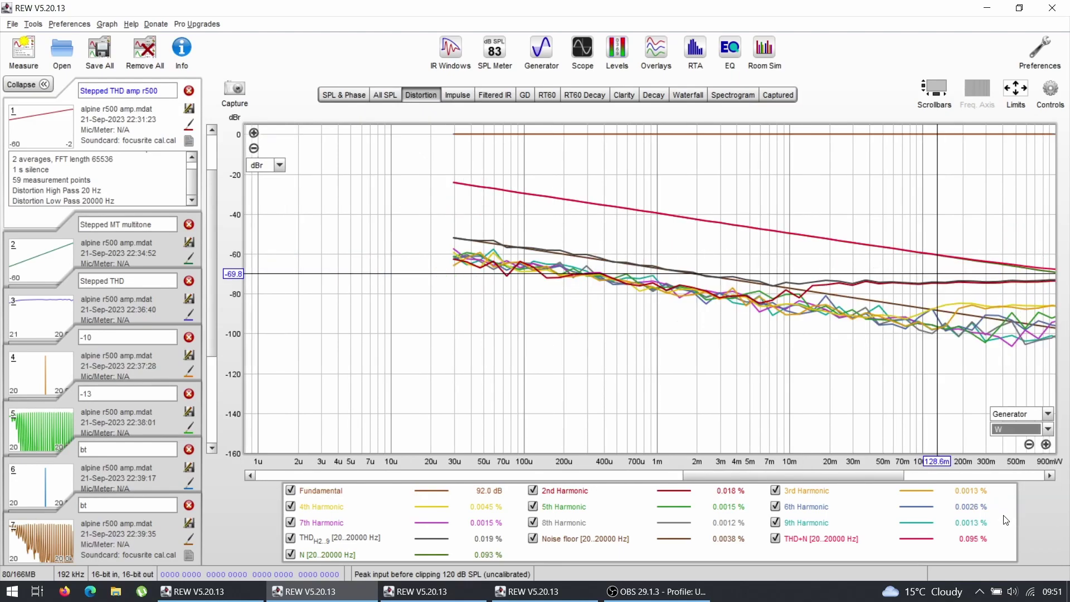
scroll(875, 476, right, 2)
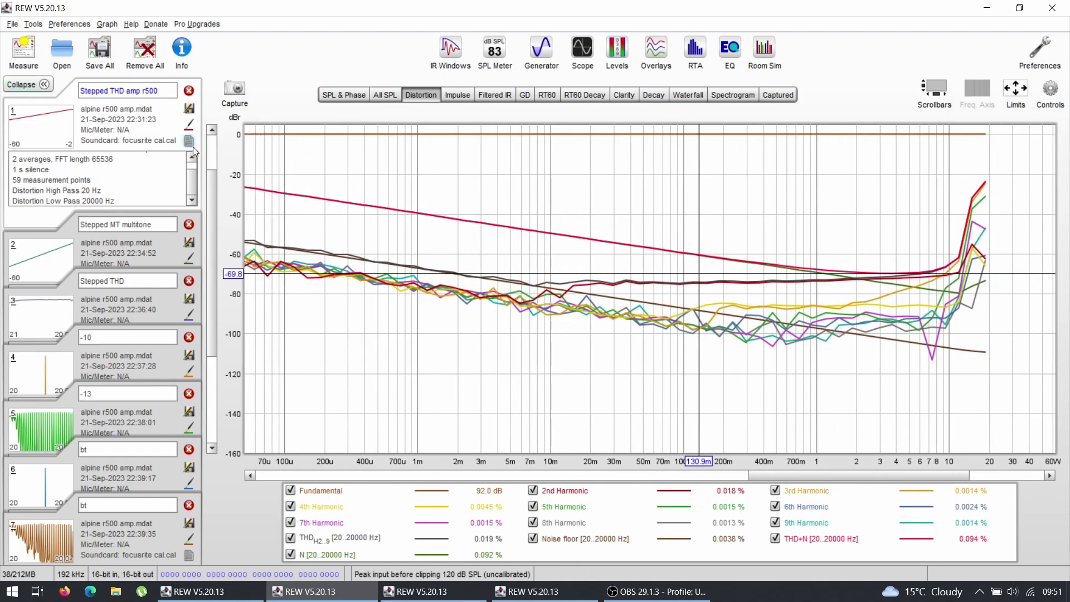
click(279, 166)
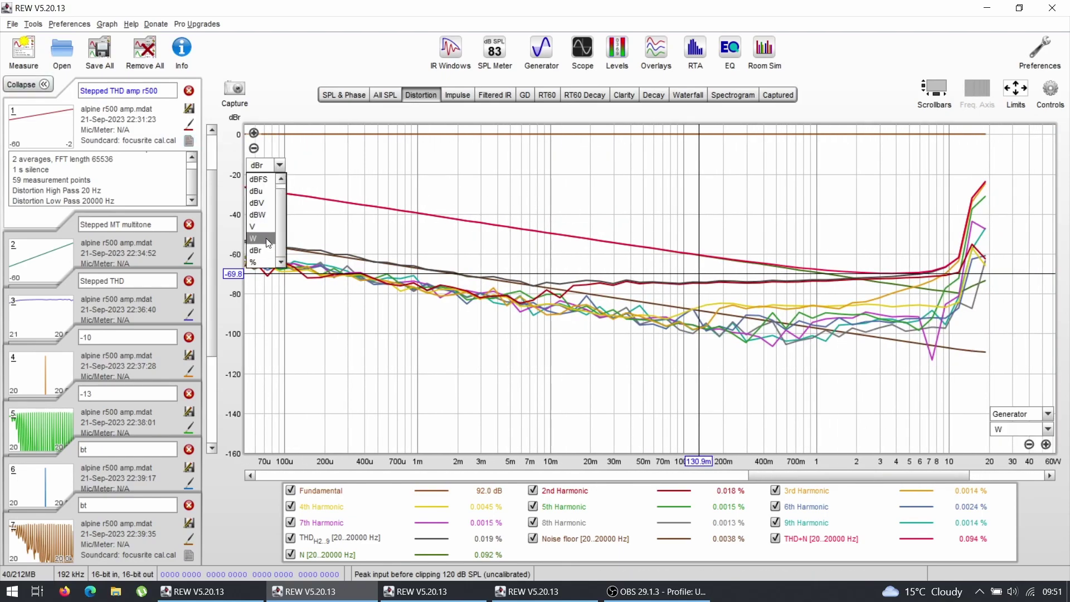
click(262, 262)
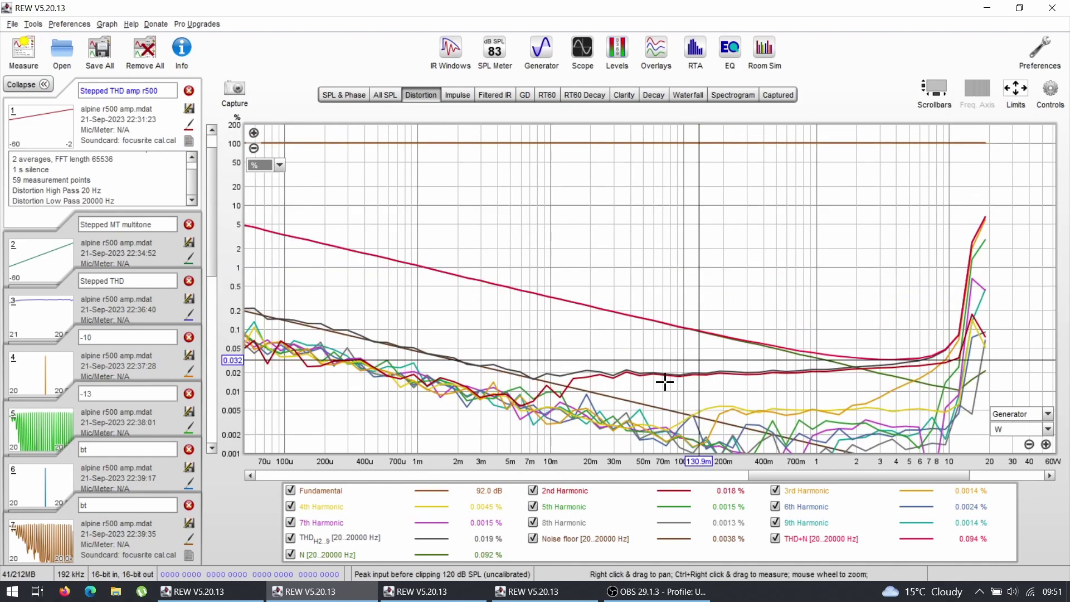
Read THD+N at about 1.7, 13.6, 11.8, 11.65 and 4.66 W on the power sweep
drag(738, 407, 847, 359)
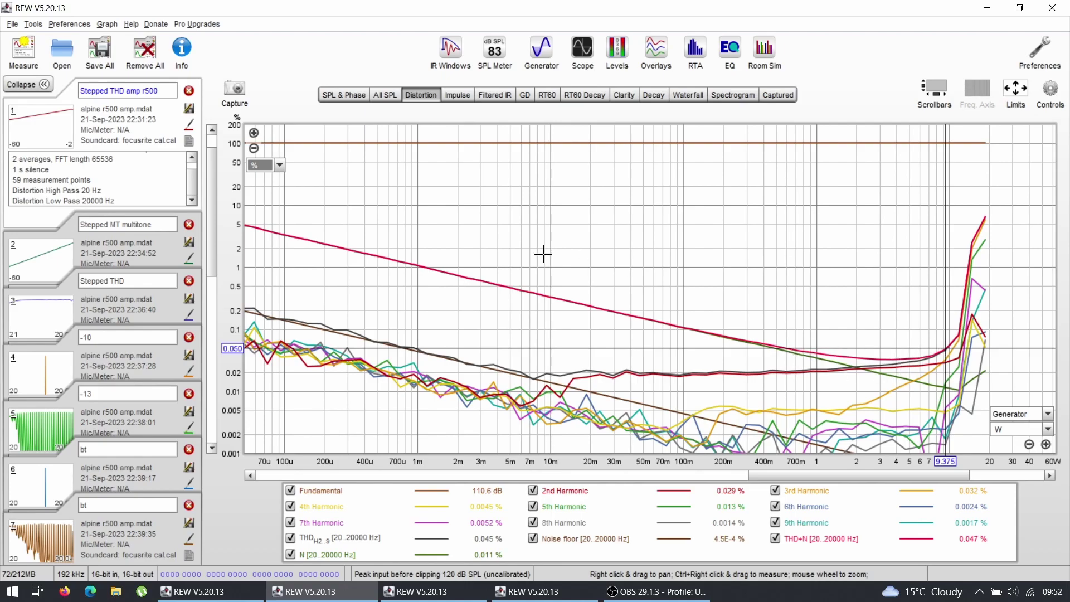
click(248, 267)
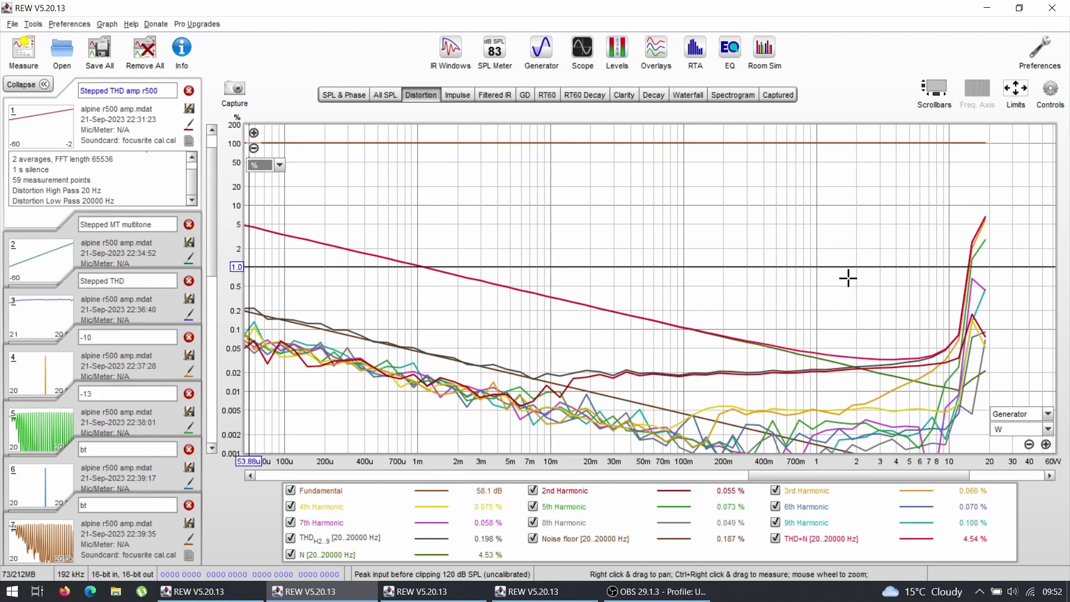
click(968, 268)
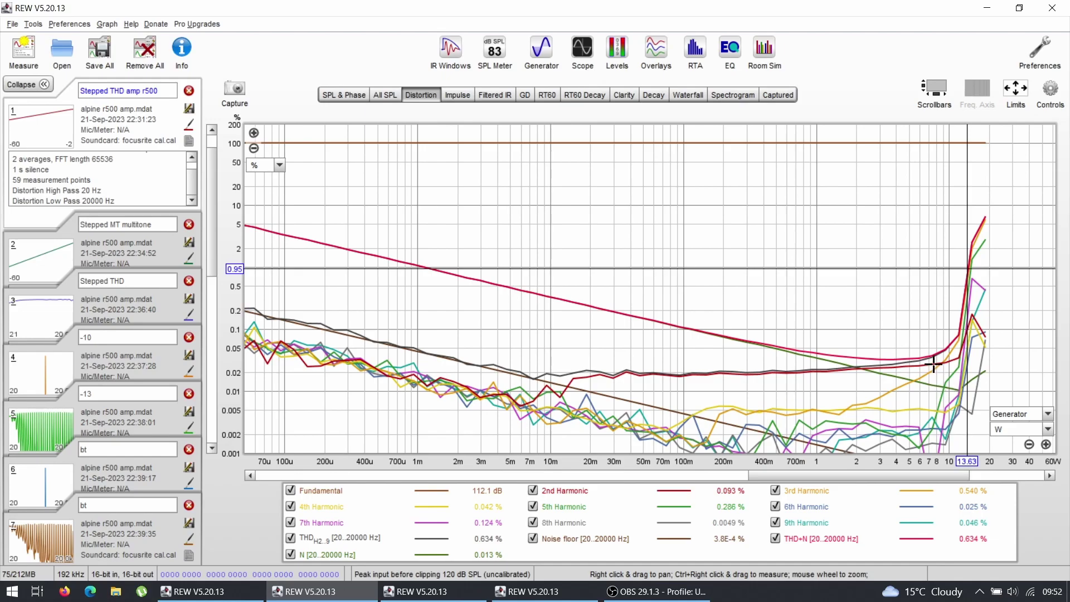
click(958, 333)
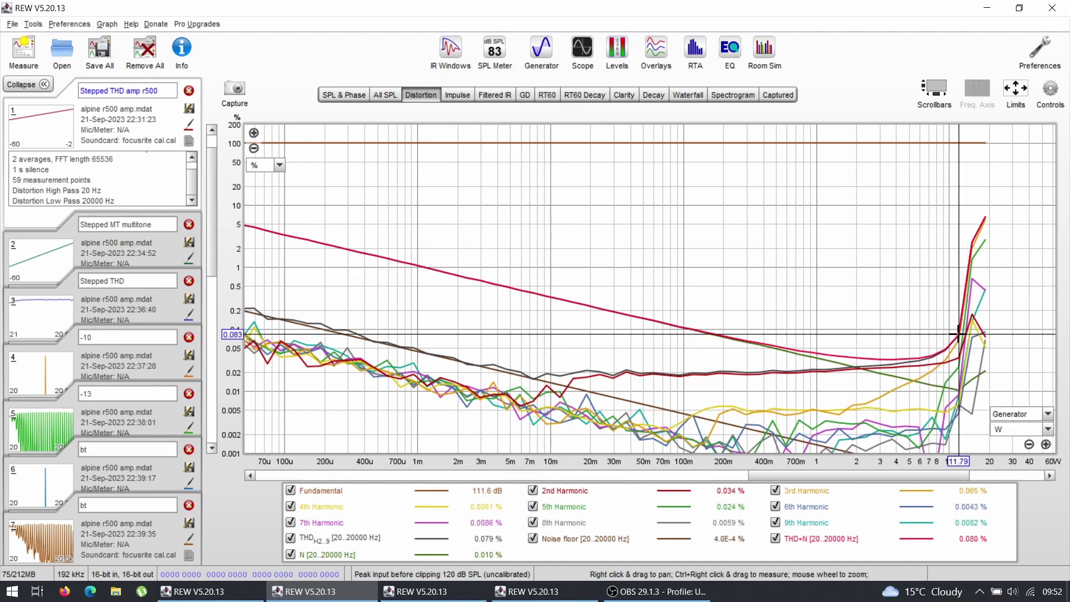
click(957, 335)
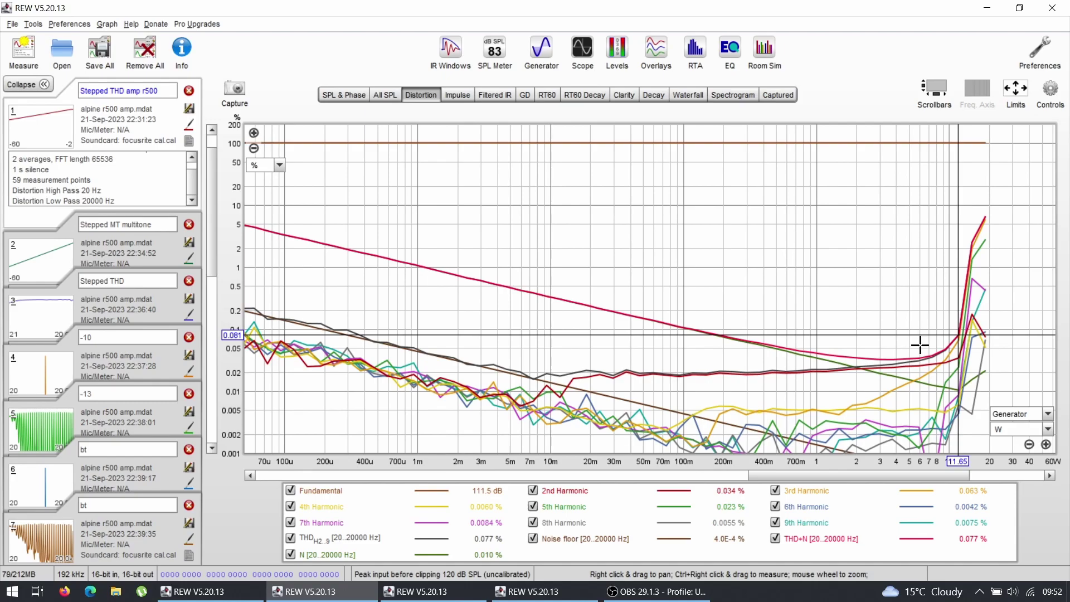
click(903, 346)
click(906, 332)
drag(906, 332, 905, 344)
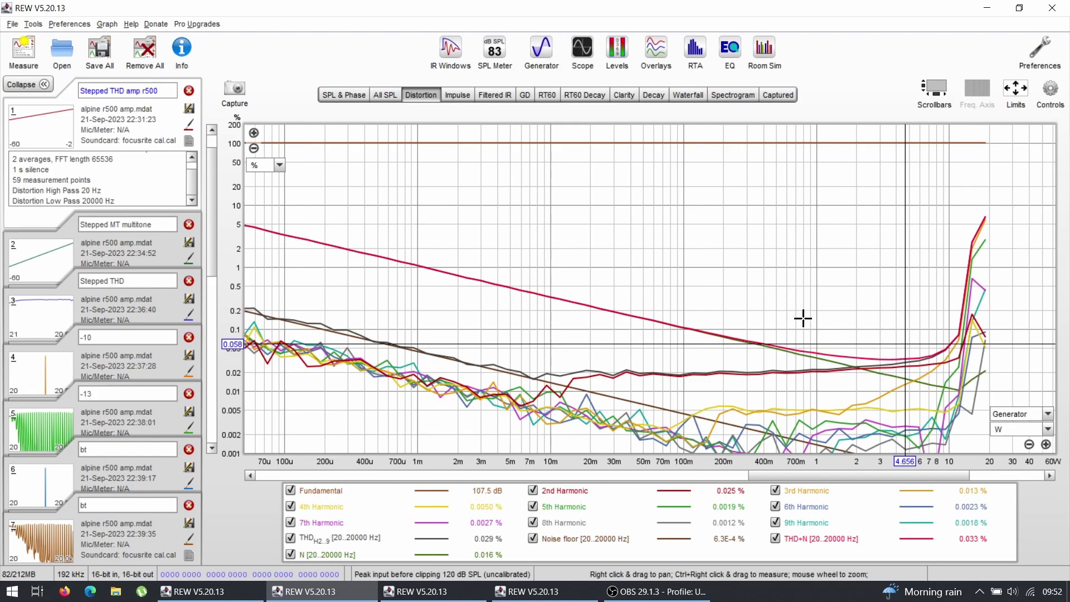
Read THD+N at about 0.5, 9.6, 3.66, 3.5 and 3.7 W
click(800, 337)
click(777, 349)
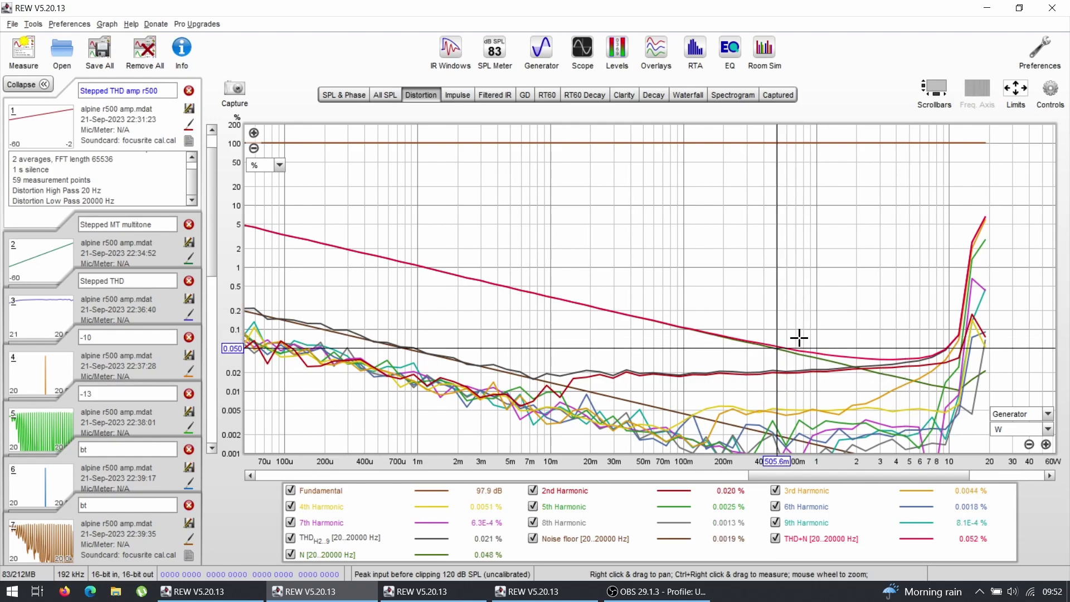
click(948, 347)
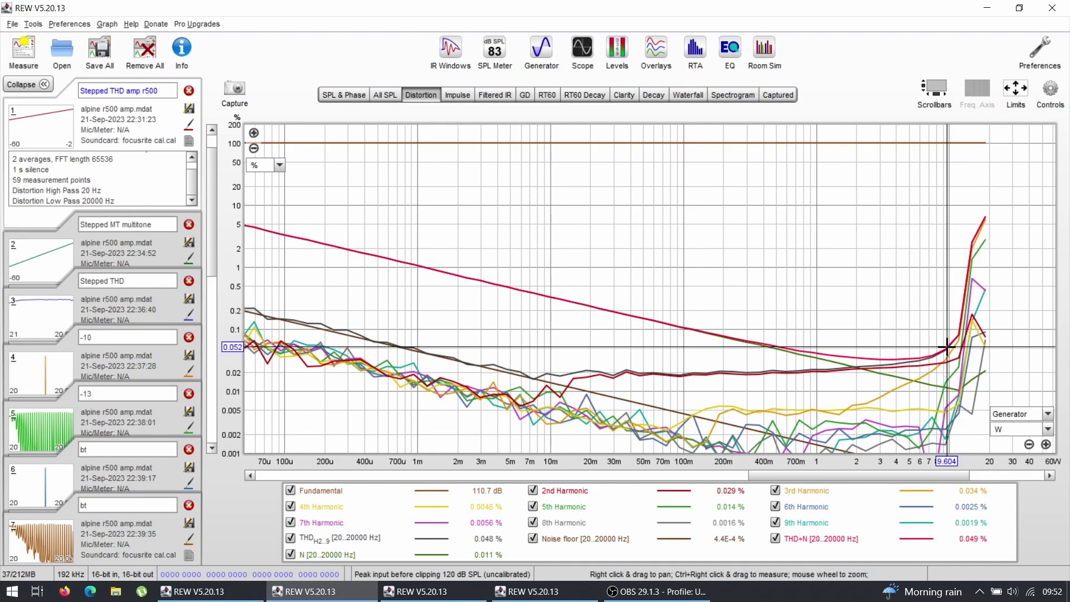
click(891, 358)
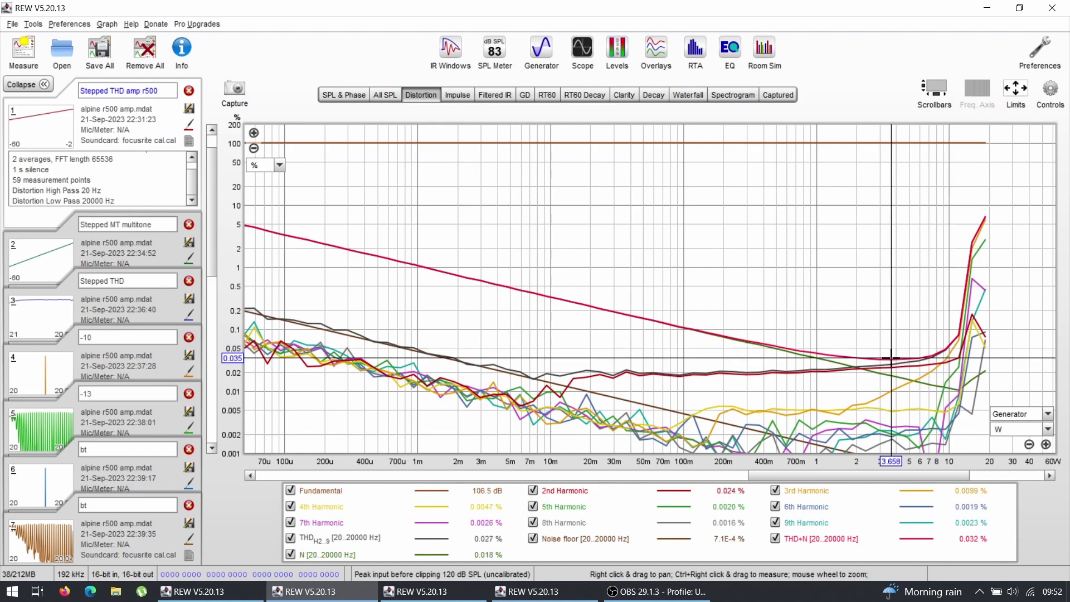
click(888, 359)
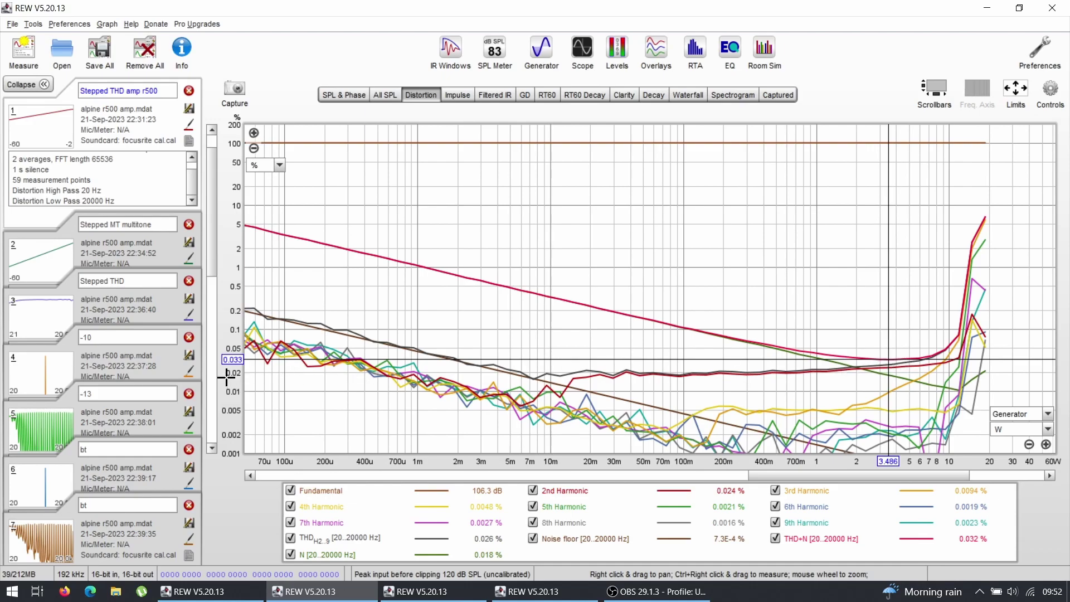
click(893, 361)
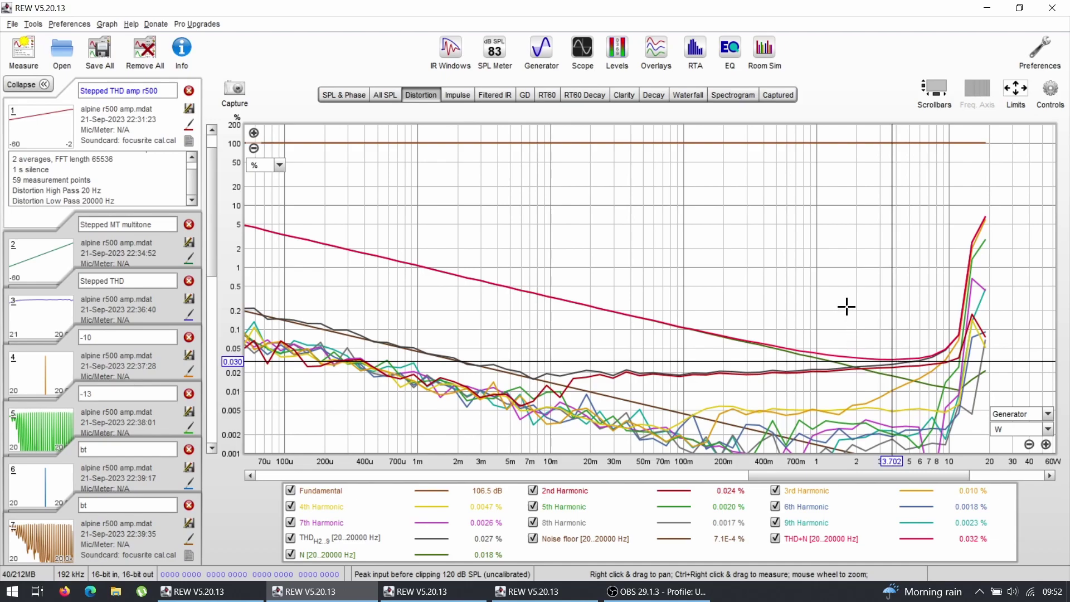
Check the Stepped MT multitone distortion near 1.8 W, then display the Stepped THD versus-frequency graph
click(46, 261)
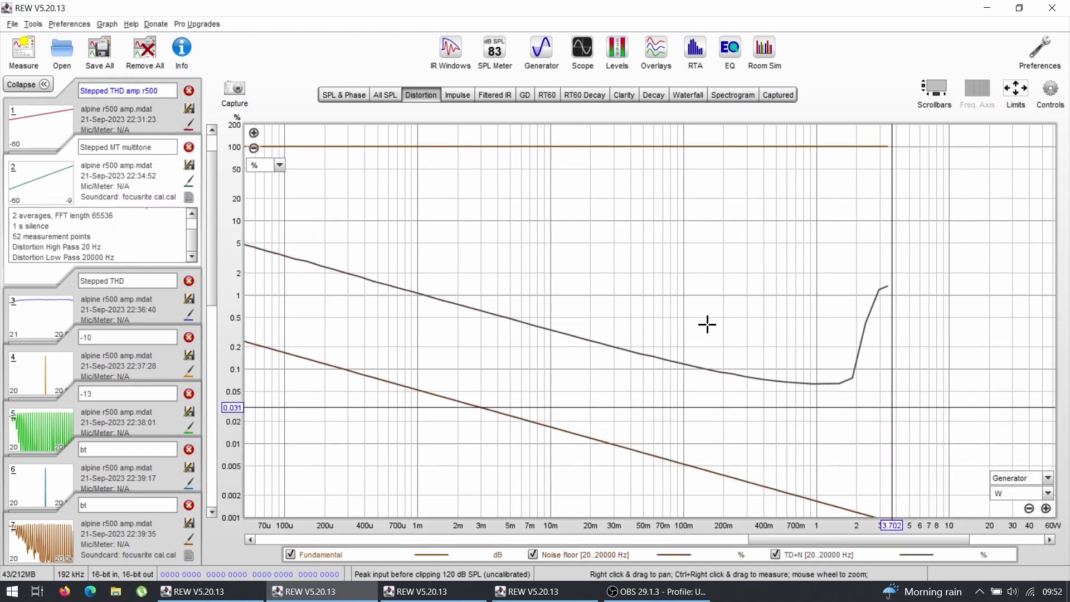
drag(879, 387, 852, 379)
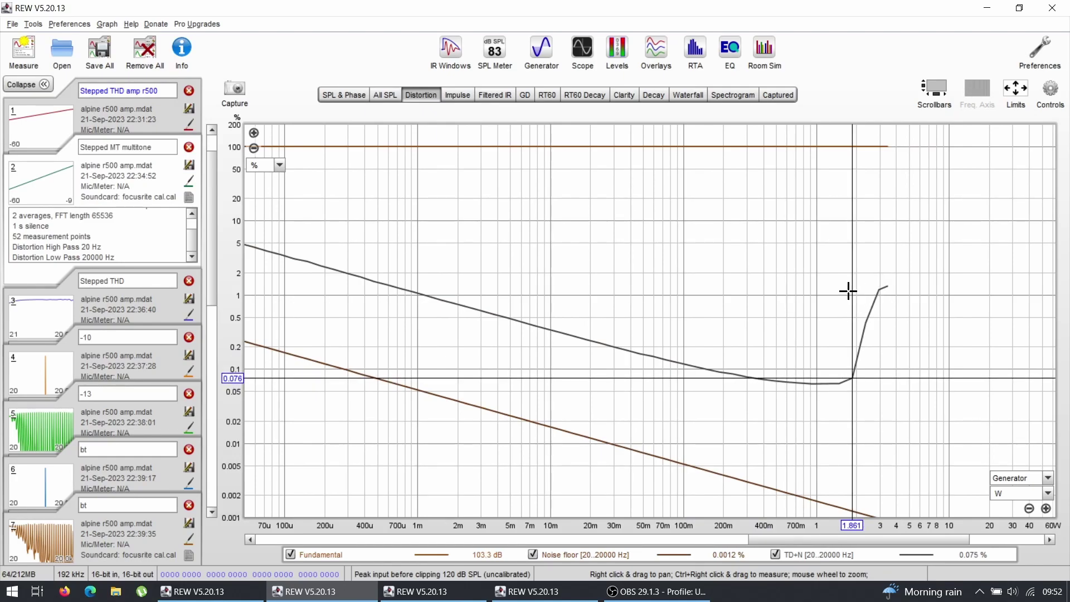
click(32, 317)
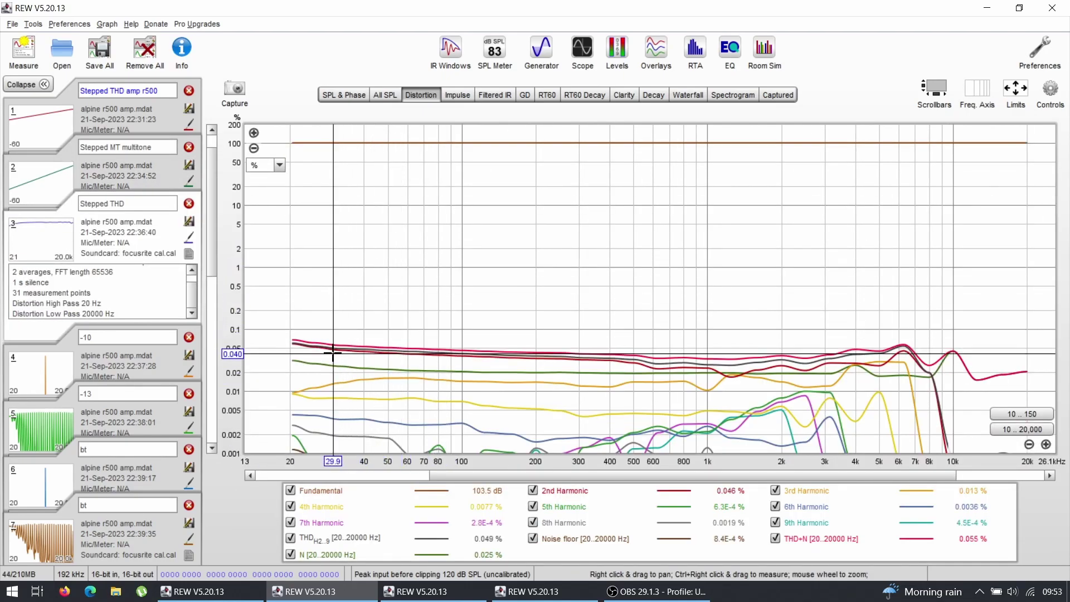
In the Recoil window, show the stepped THD distortion versus frequency in percent
key(alt+Tab)
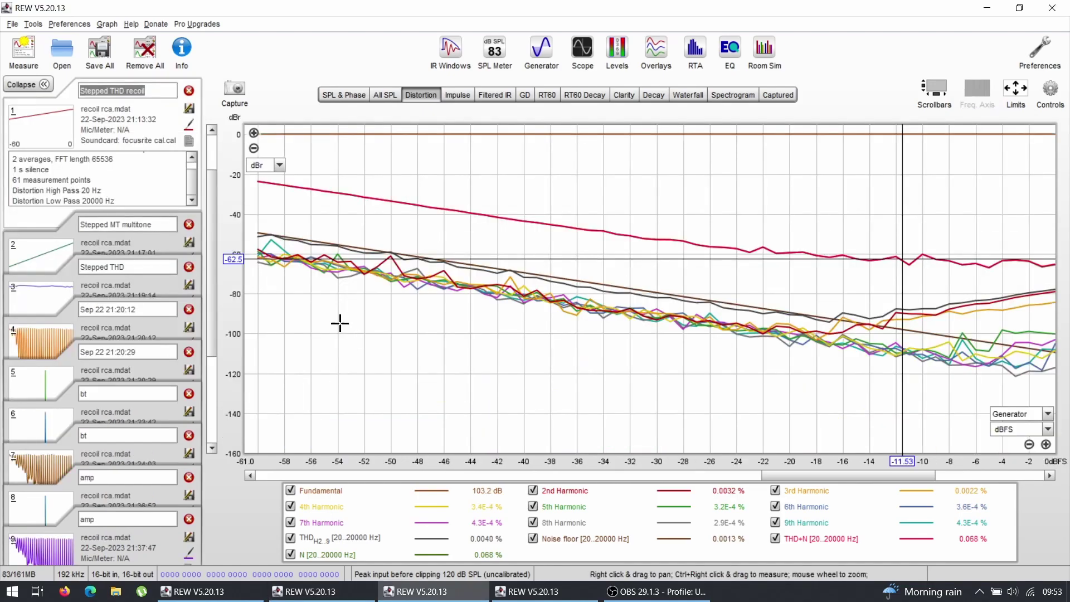
click(56, 305)
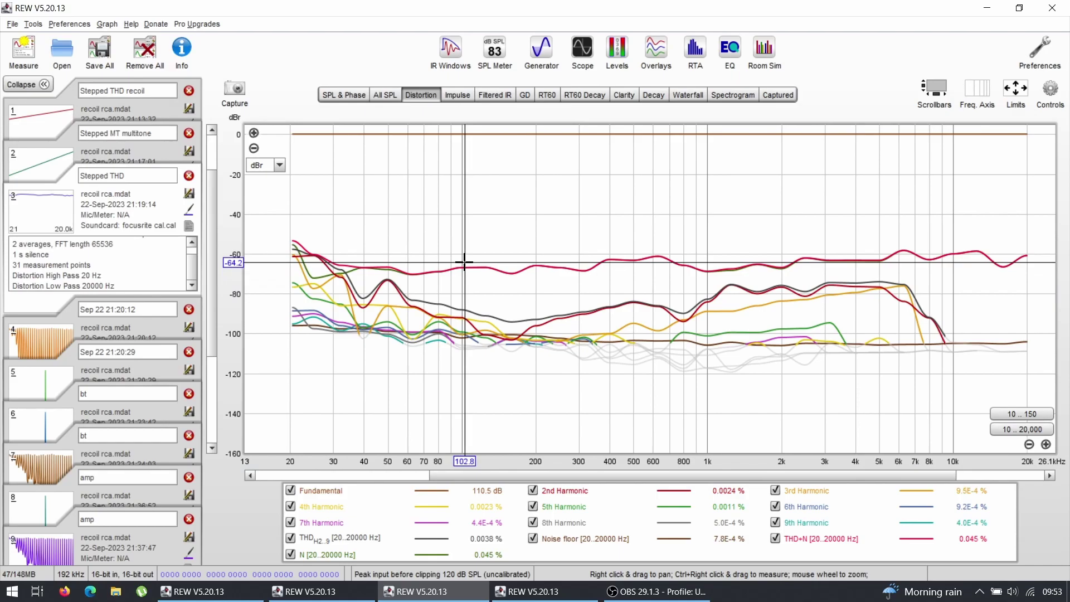
click(280, 166)
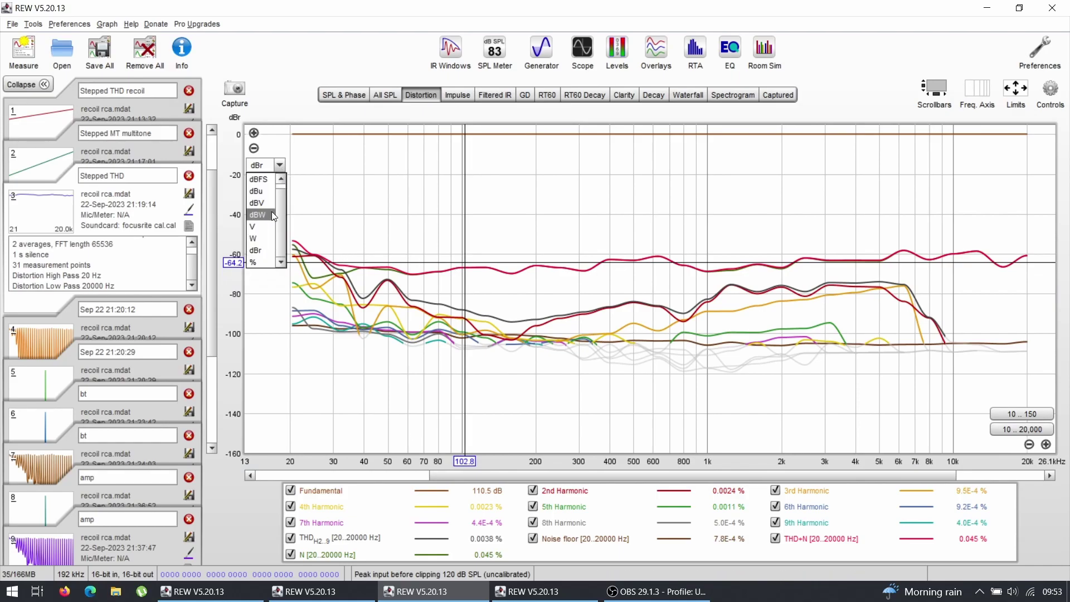
click(260, 258)
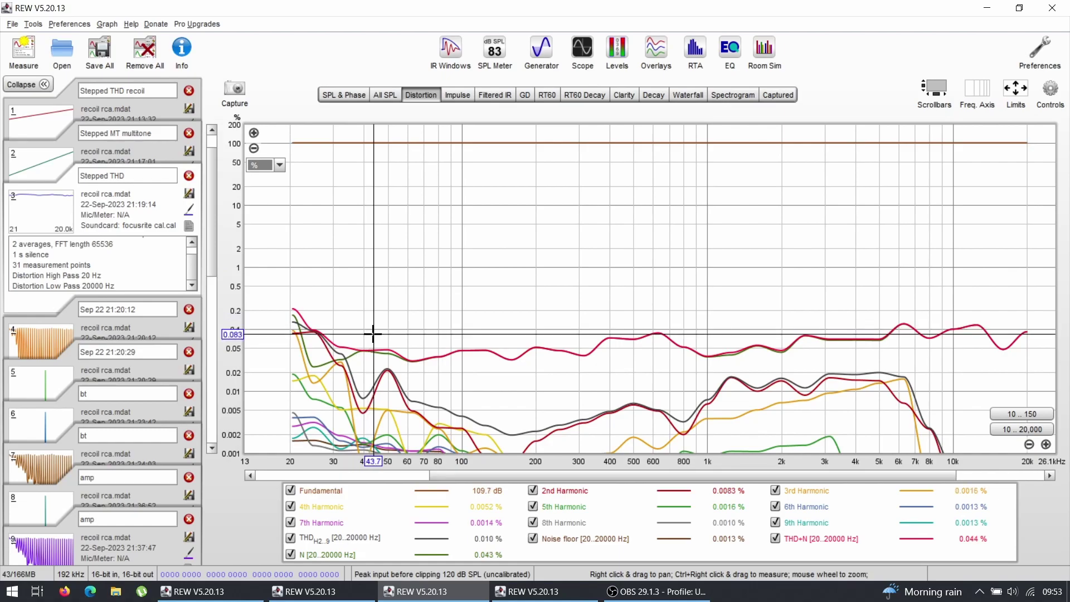
Compare the Alpine R500 amp distortion at 54.9 Hz, then move to the R500 RCA window
key(alt+Tab)
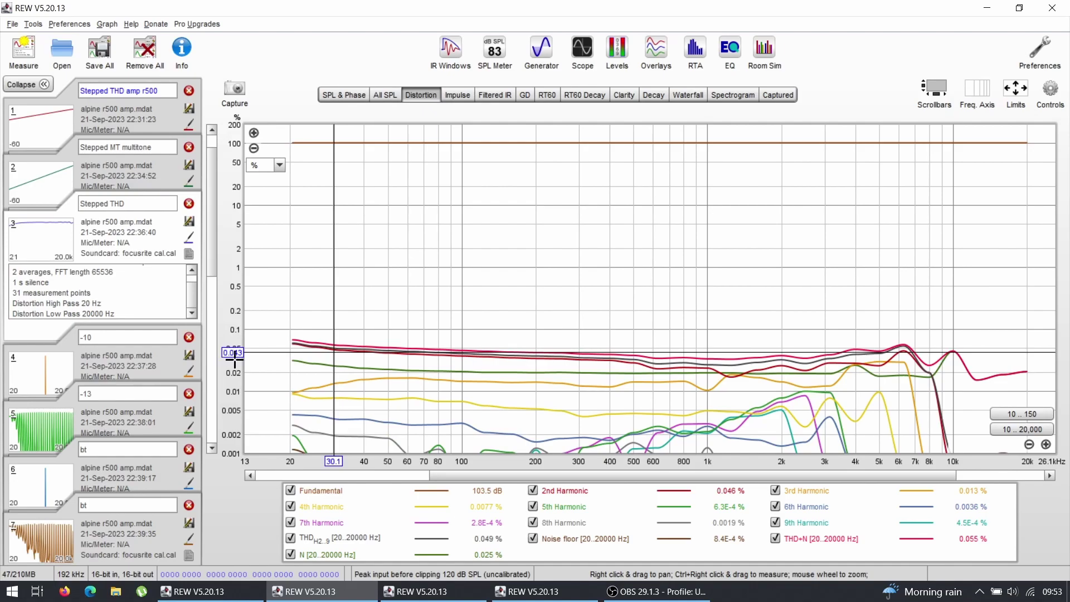
click(398, 353)
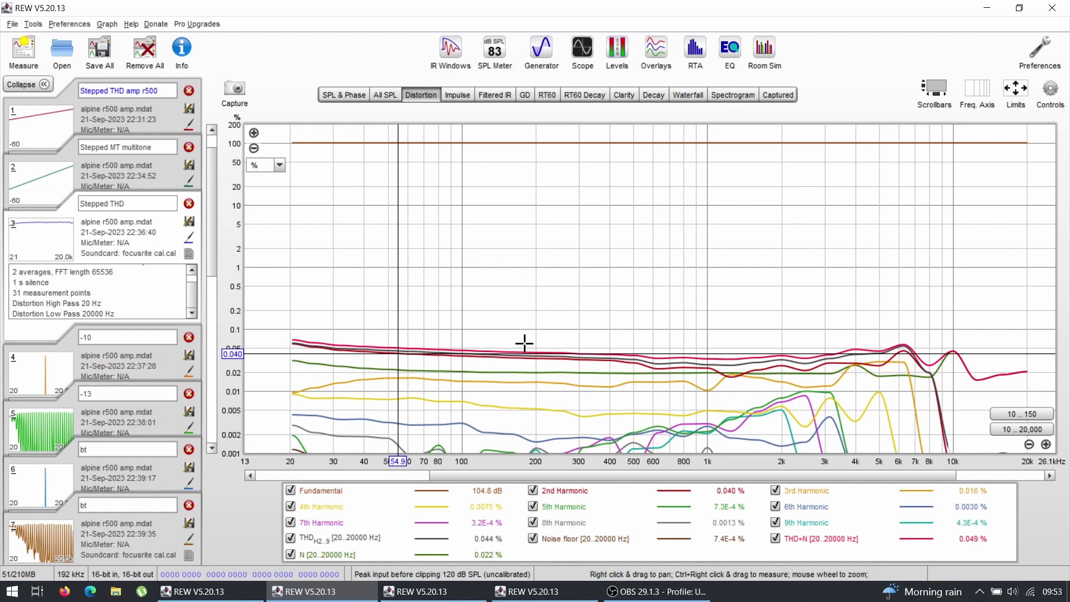
key(alt+Tab)
key(alt+Tab)
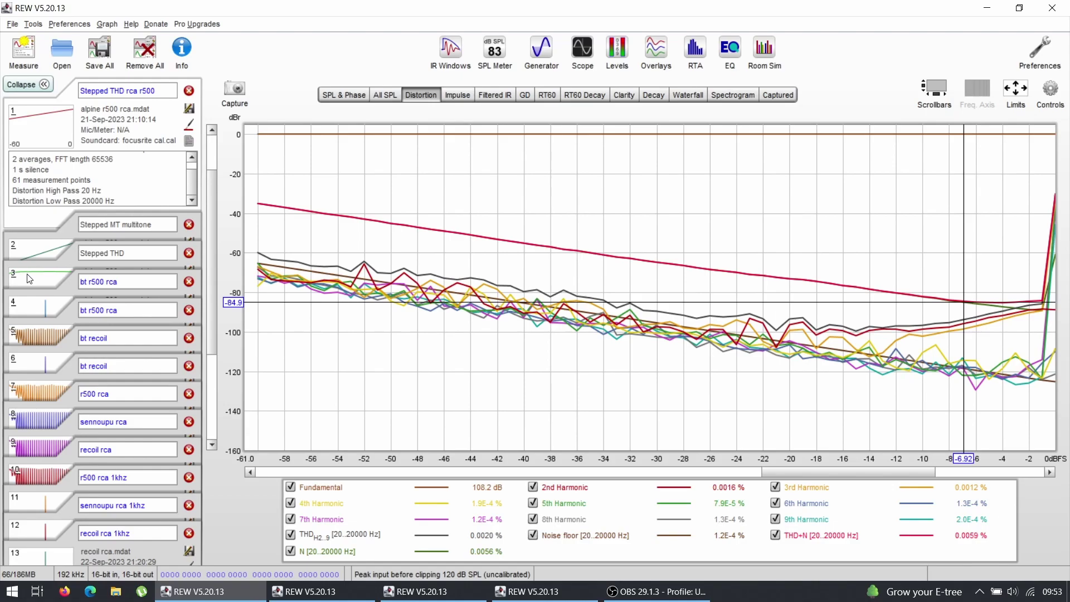
Select the R500 RCA Stepped THD measurement and show its distortion in percent
click(29, 277)
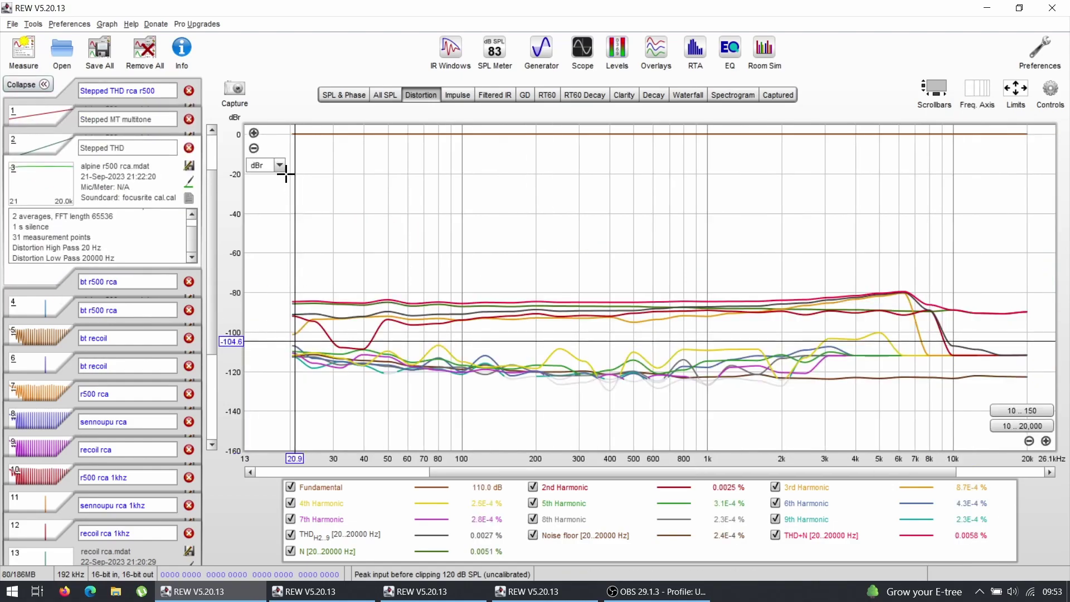
click(278, 165)
click(265, 247)
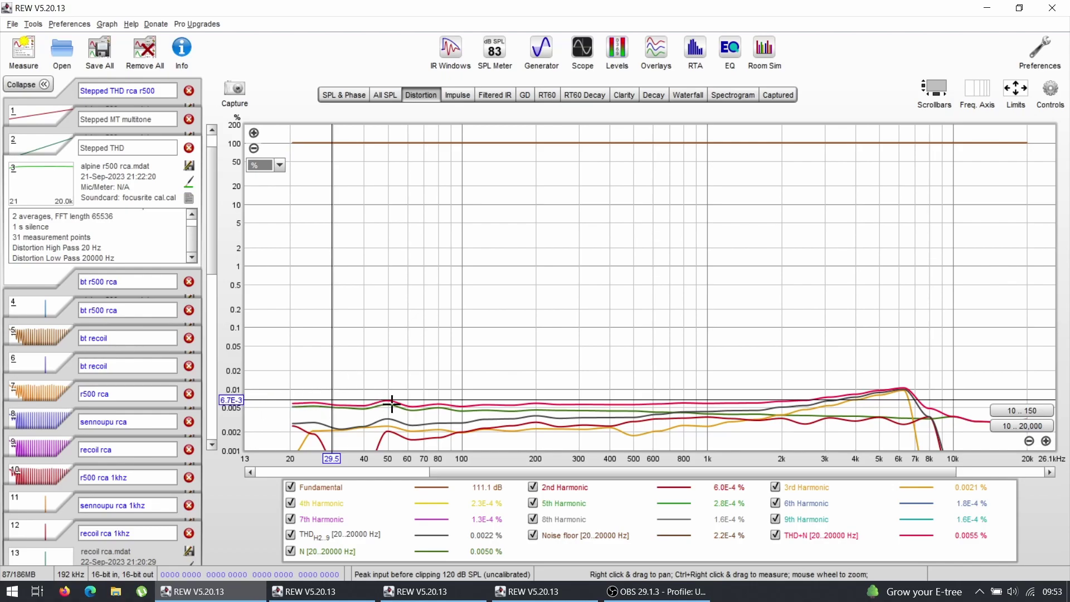
Read distortion at 216, 233 and 281 Hz, then open the All SPL overlay
drag(411, 407, 544, 401)
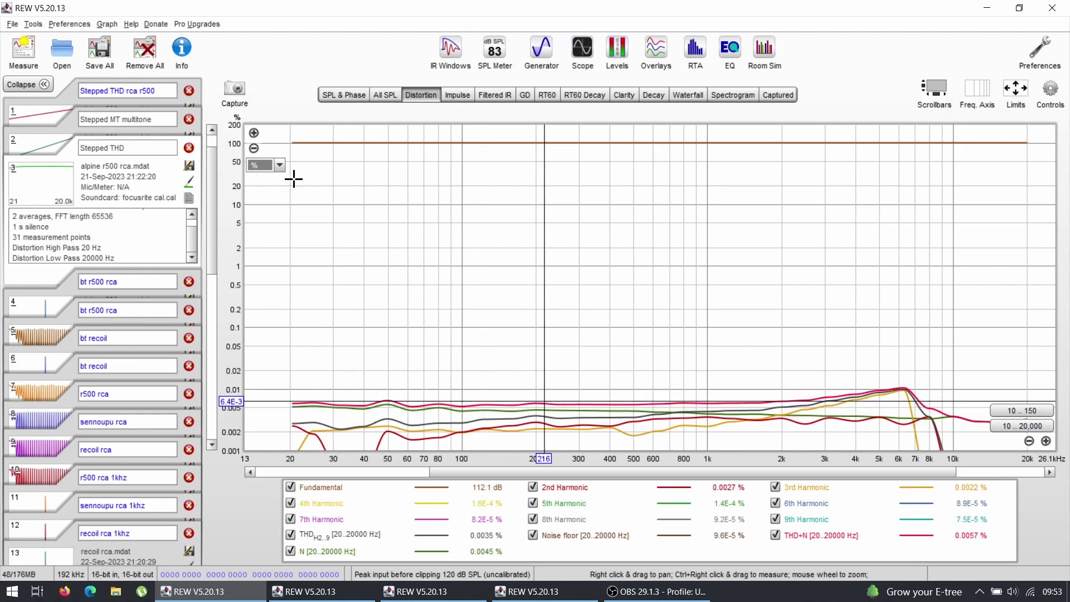
click(552, 401)
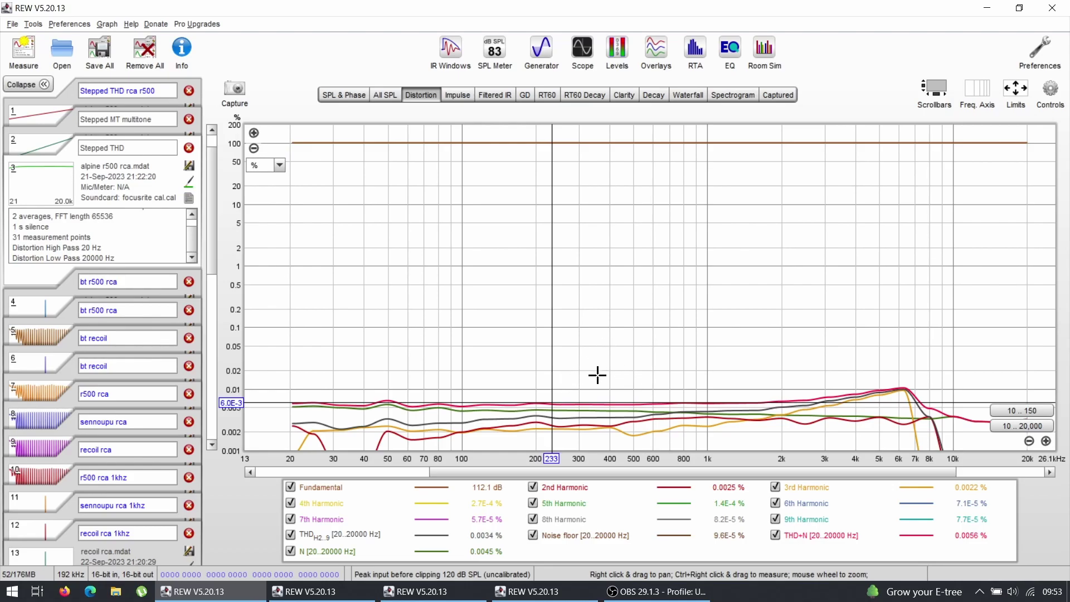
click(583, 402)
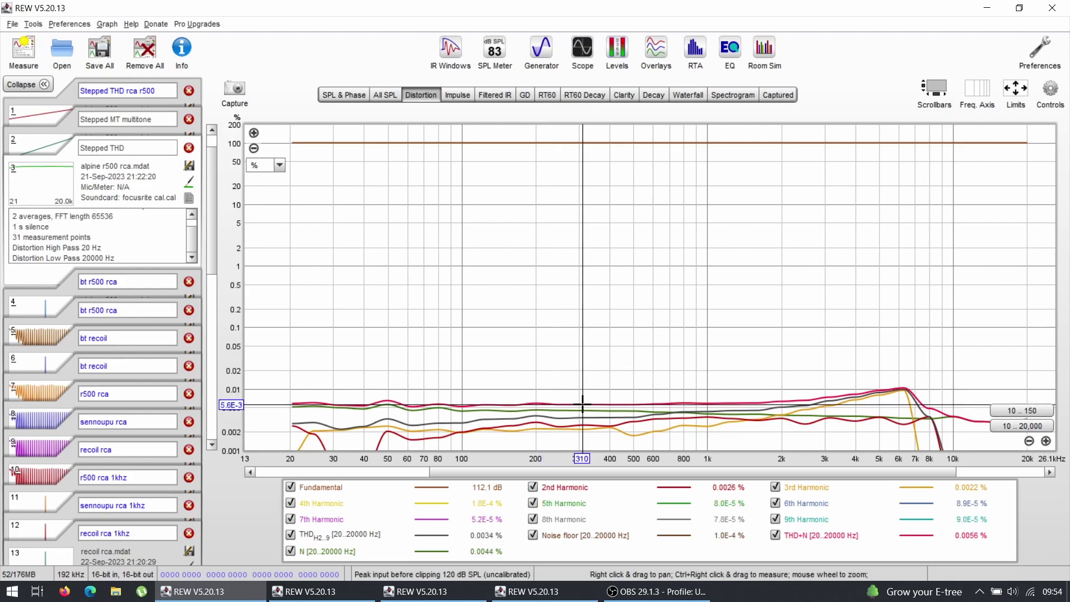
click(572, 407)
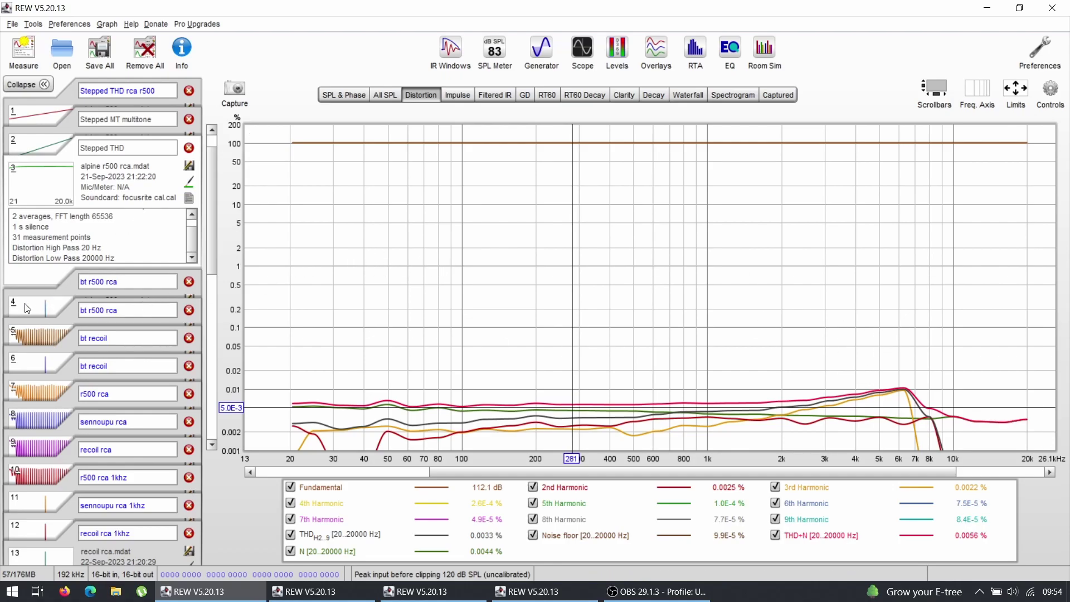
click(384, 95)
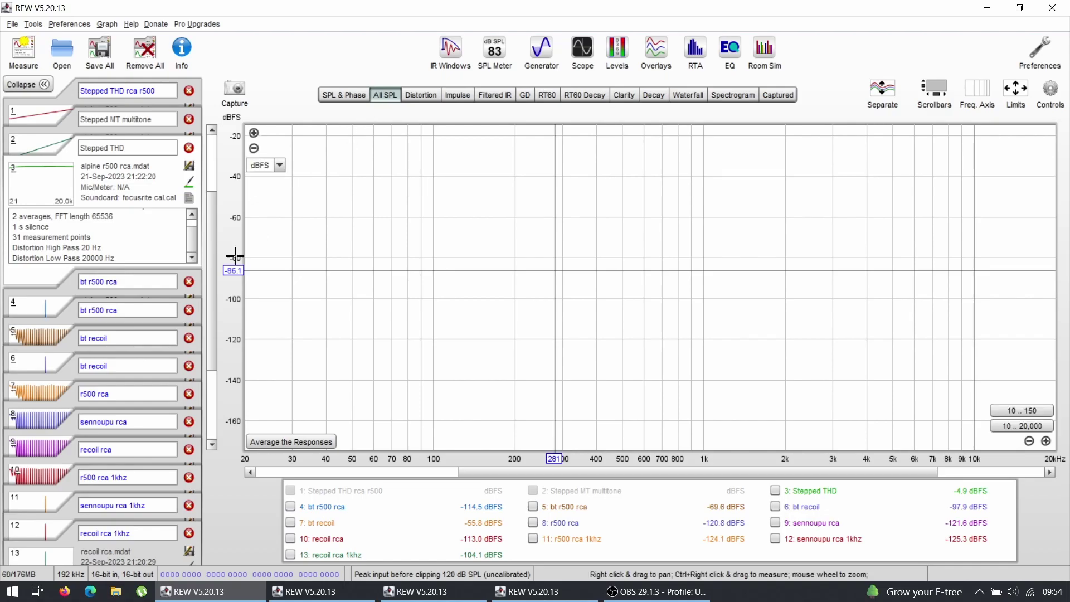
Toggle the r500, sennoupu and recoil rca 1khz spectra, leaving only r500 rca 1khz shown
click(533, 539)
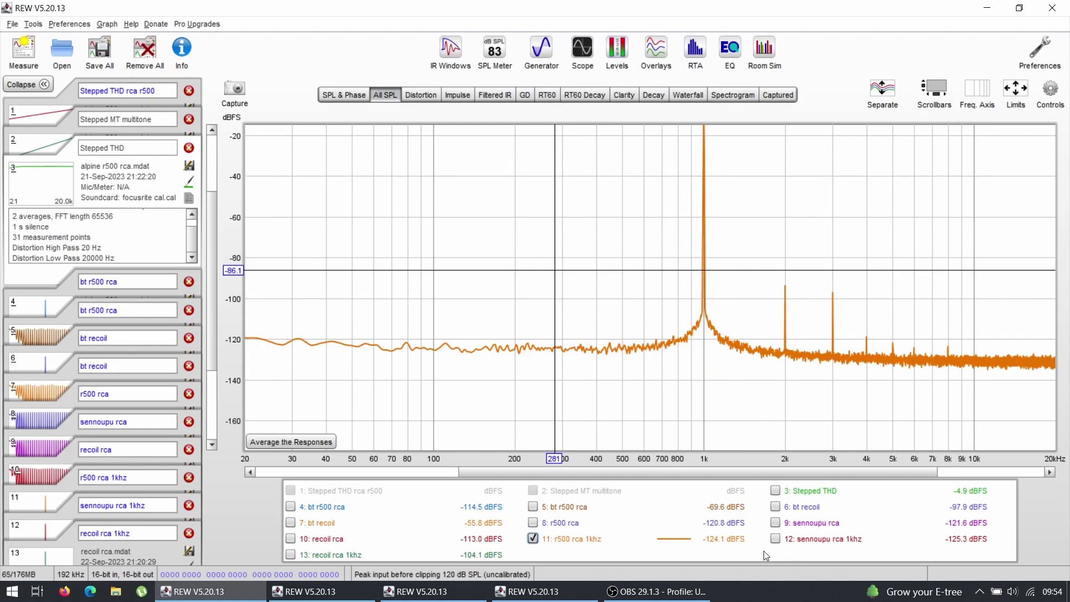
click(775, 539)
click(293, 554)
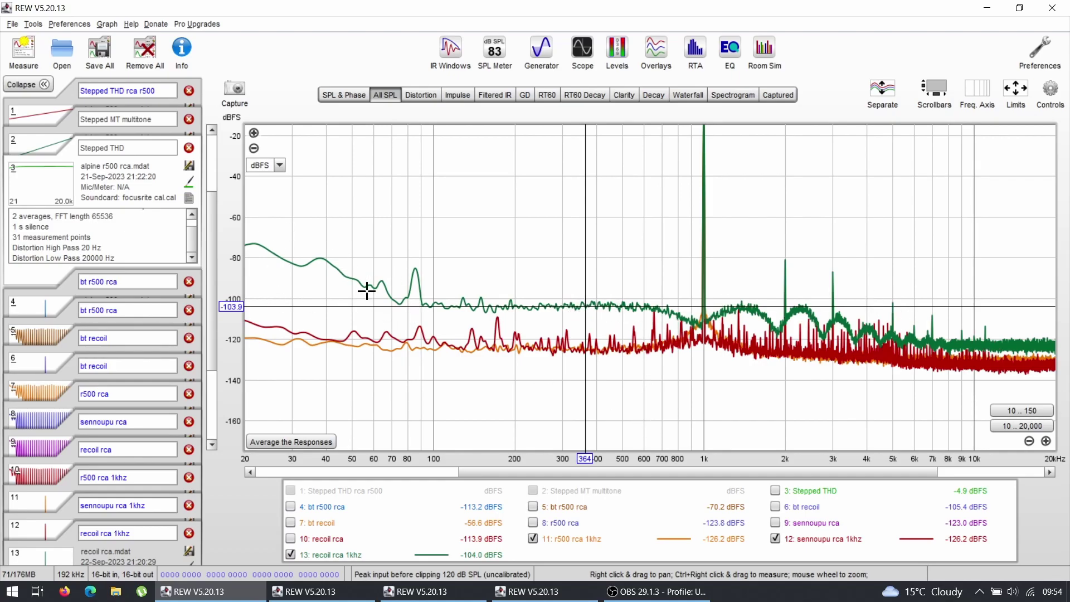
click(290, 555)
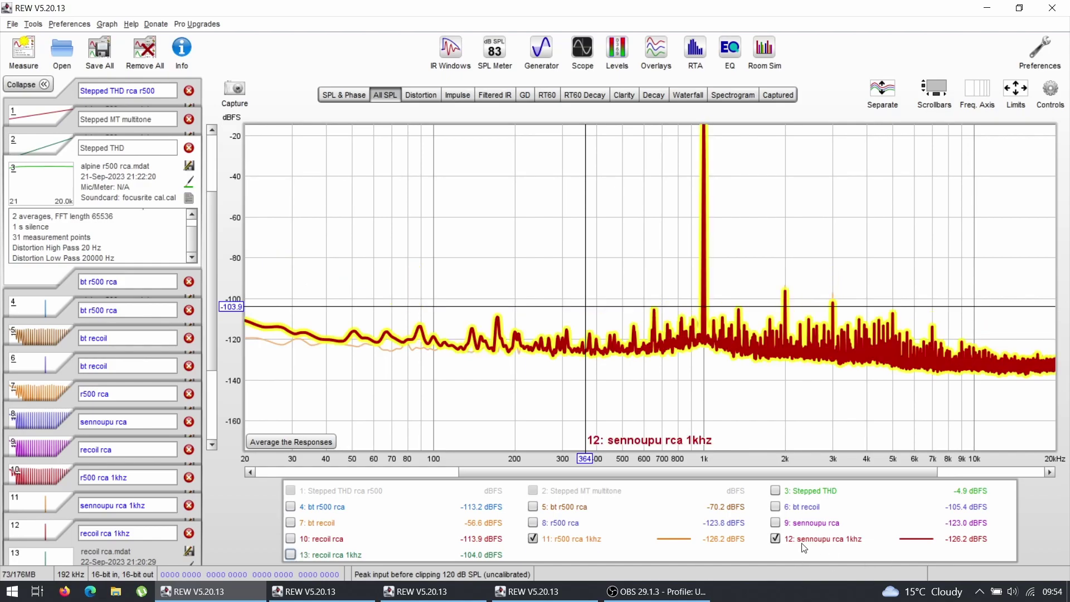
click(534, 539)
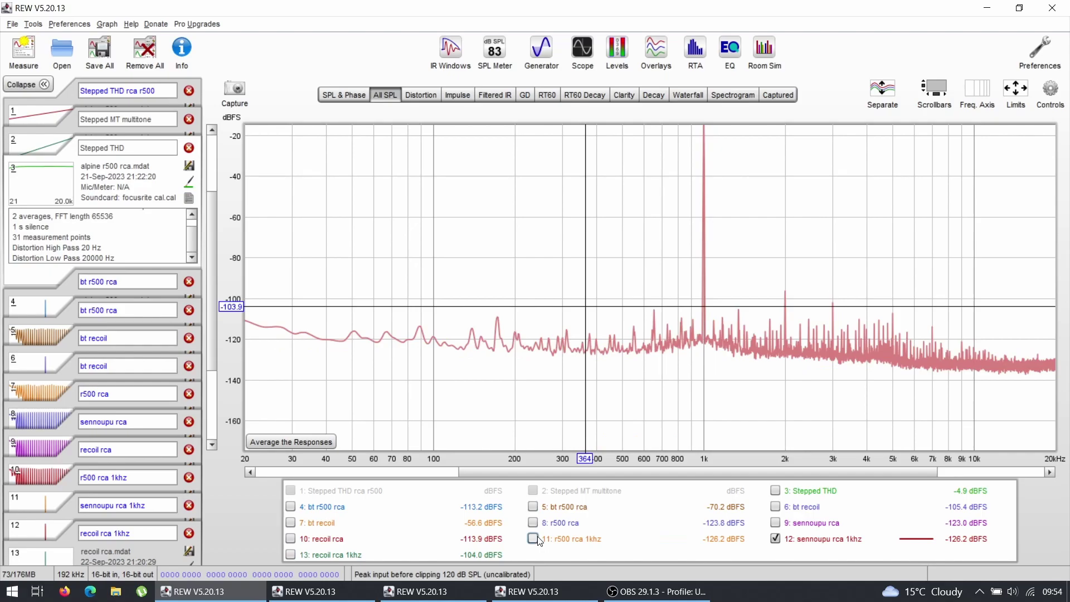
click(535, 539)
click(535, 539)
click(535, 539)
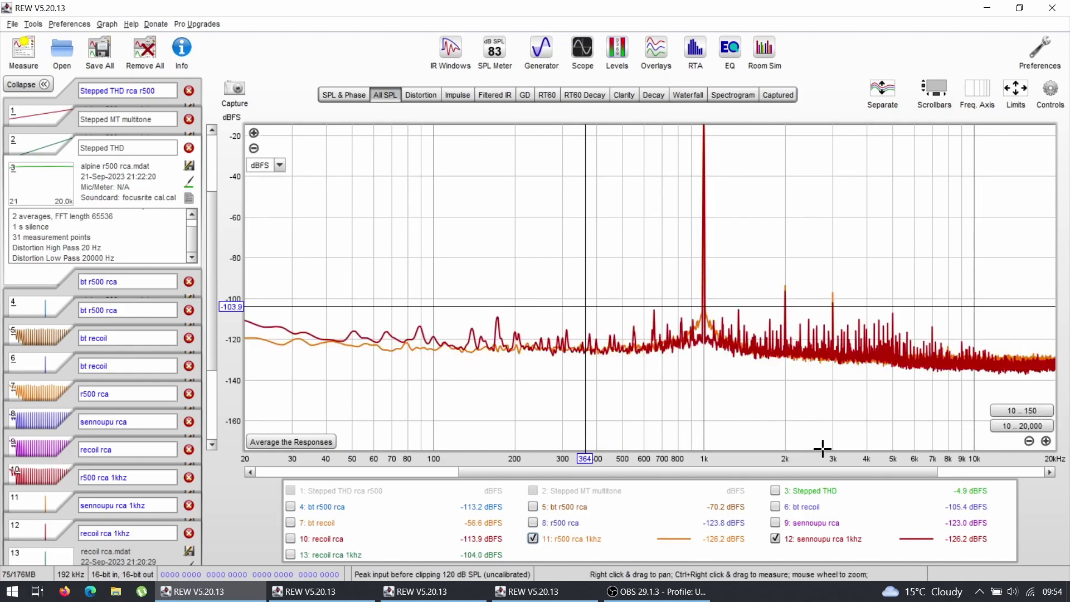
click(775, 539)
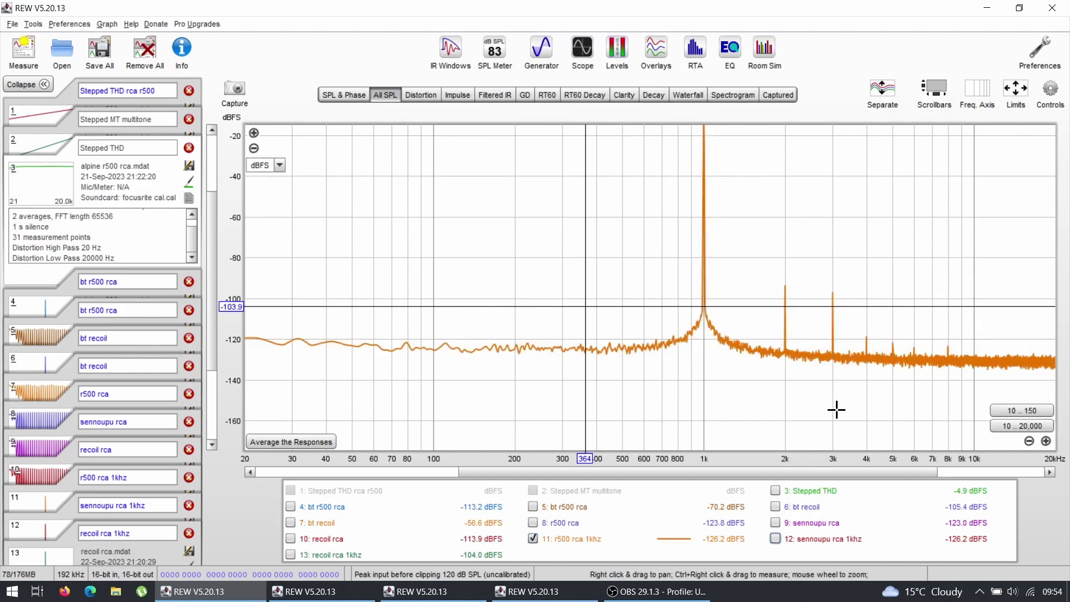
Read the 2 kHz, 3 kHz and 4 kHz harmonic levels and the level near 1.2 kHz
click(785, 346)
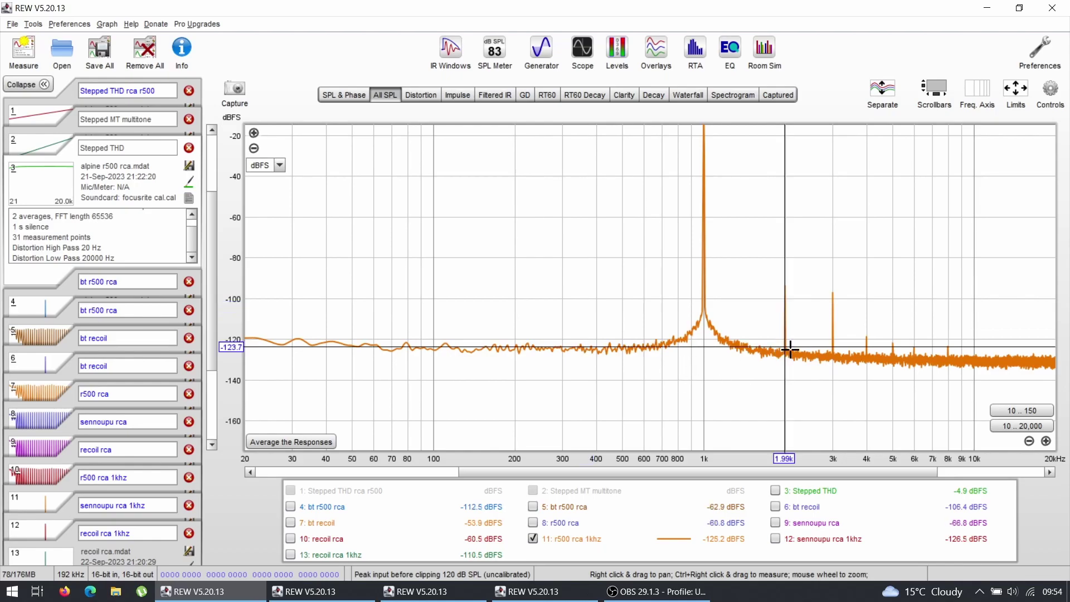
click(834, 347)
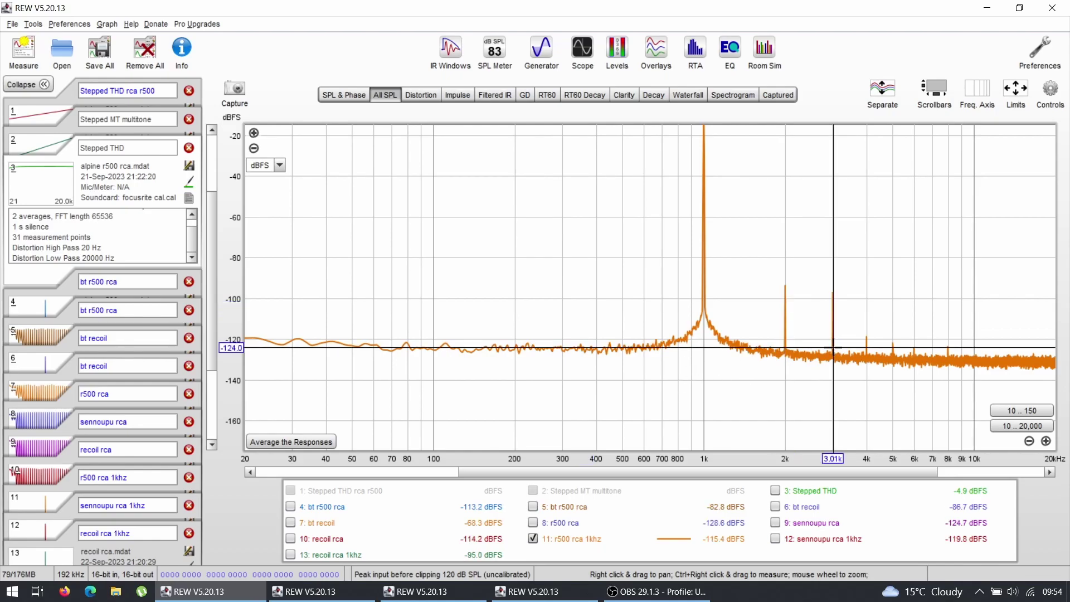
click(867, 339)
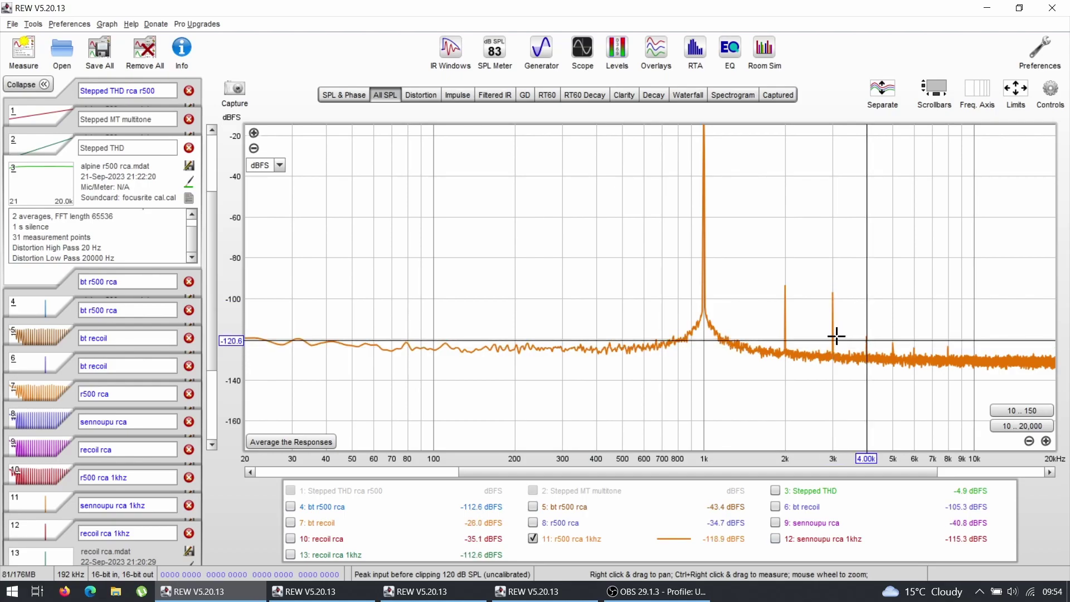
click(831, 288)
click(785, 288)
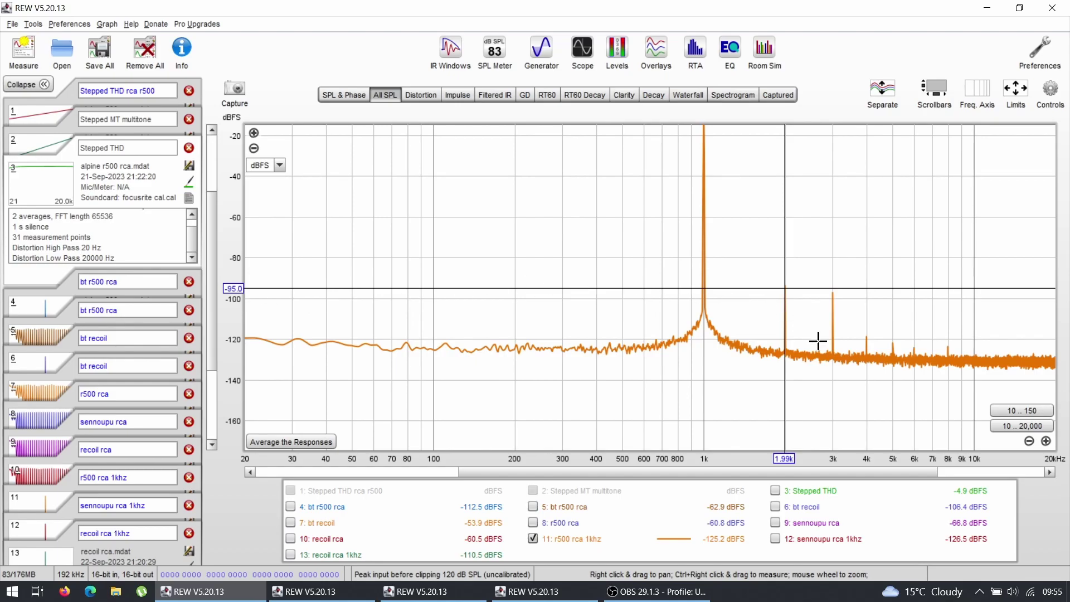
click(726, 345)
click(610, 397)
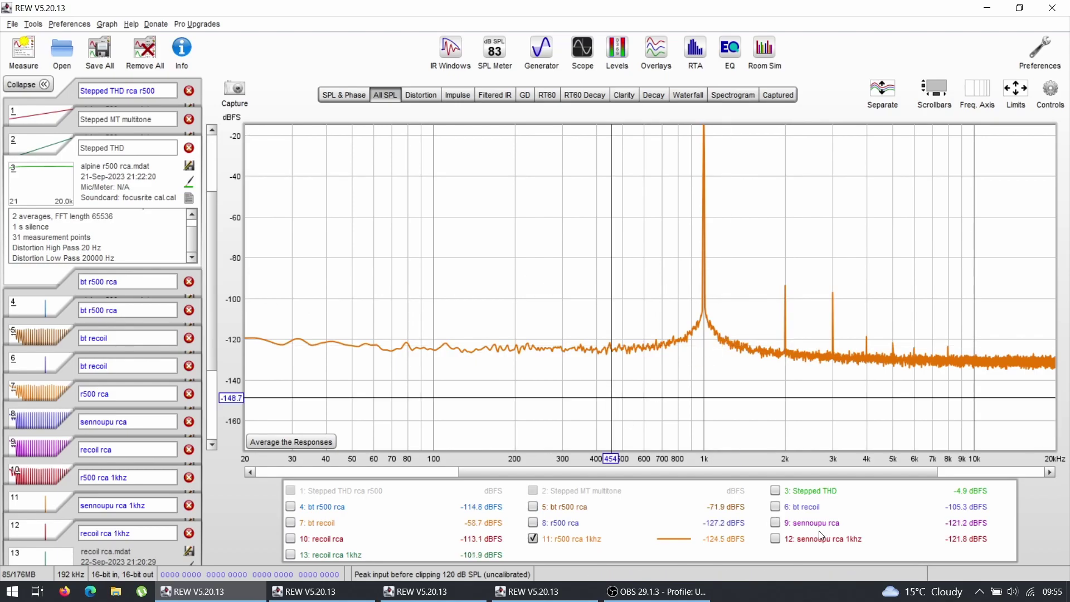
Swap the r500 trace for sennoupu rca 1khz and show the r500 rca 1khz details
click(775, 539)
click(535, 540)
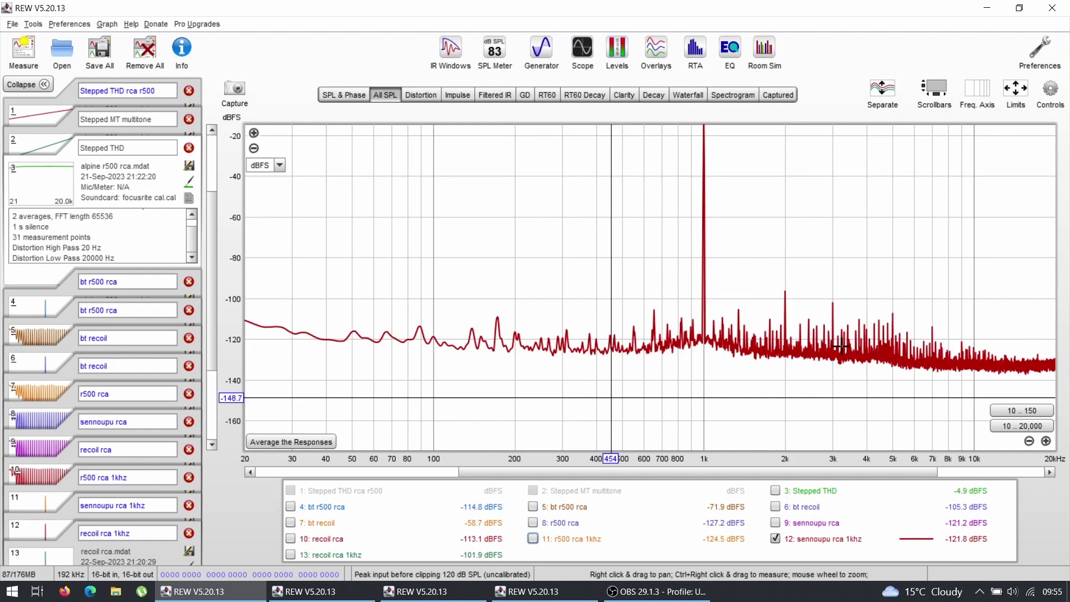
click(46, 504)
Scroll through the r500 and sennoupu rca 1khz info, highlighting the Sennoupu THD+N value
scroll(190, 462, down, 2)
scroll(190, 462, up, 1)
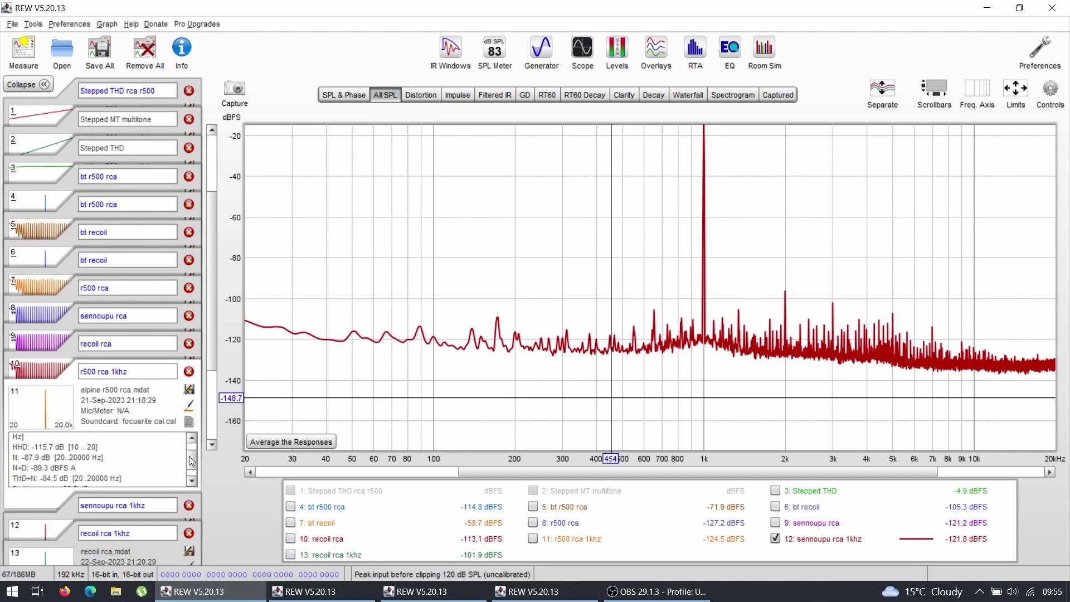
scroll(189, 456, up, 2)
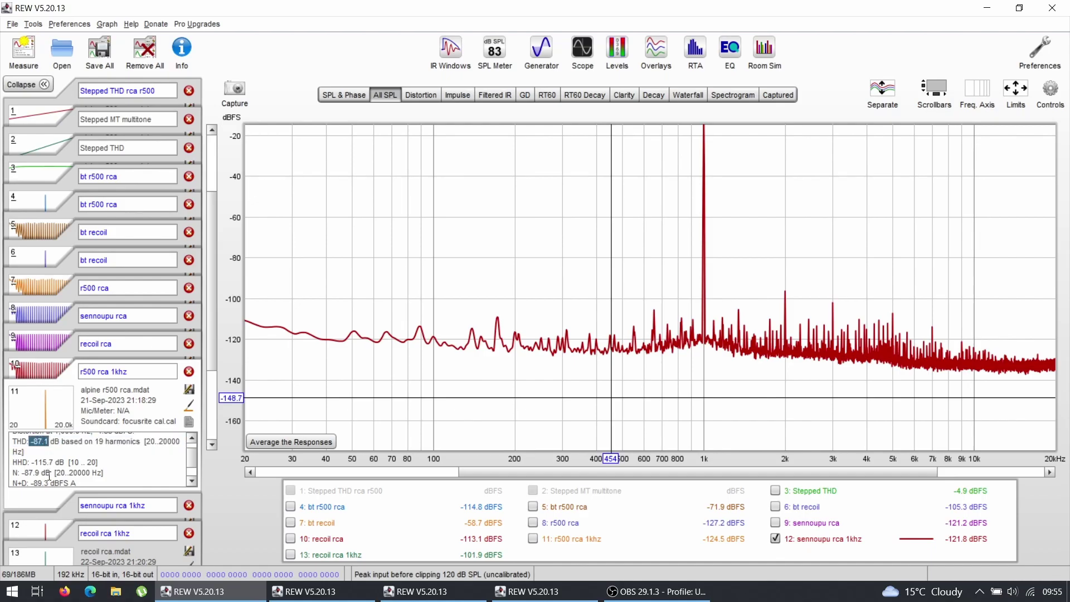
click(46, 518)
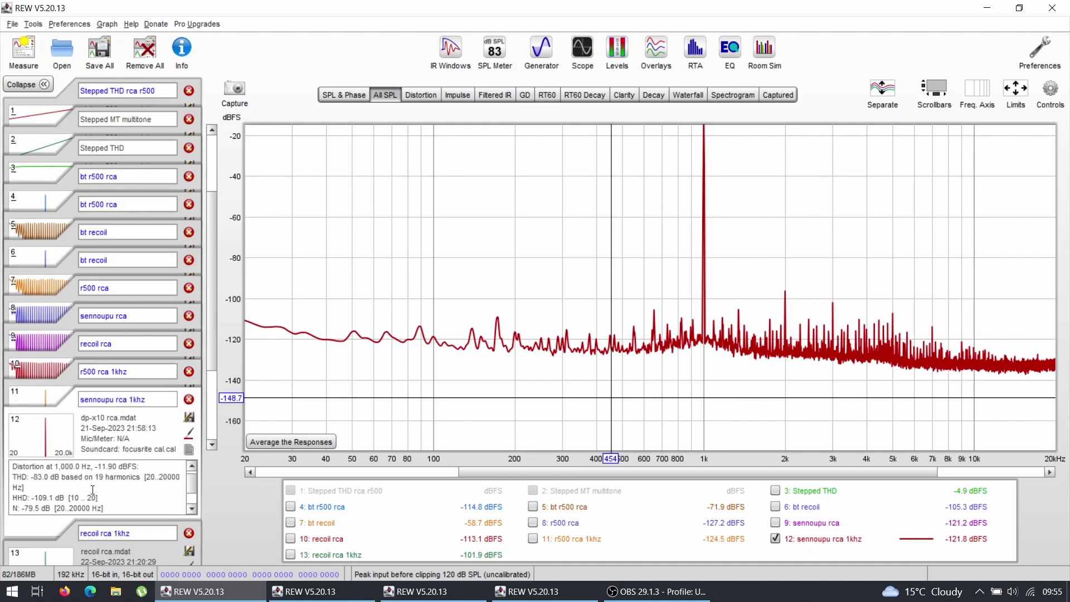
scroll(92, 489, up, 3)
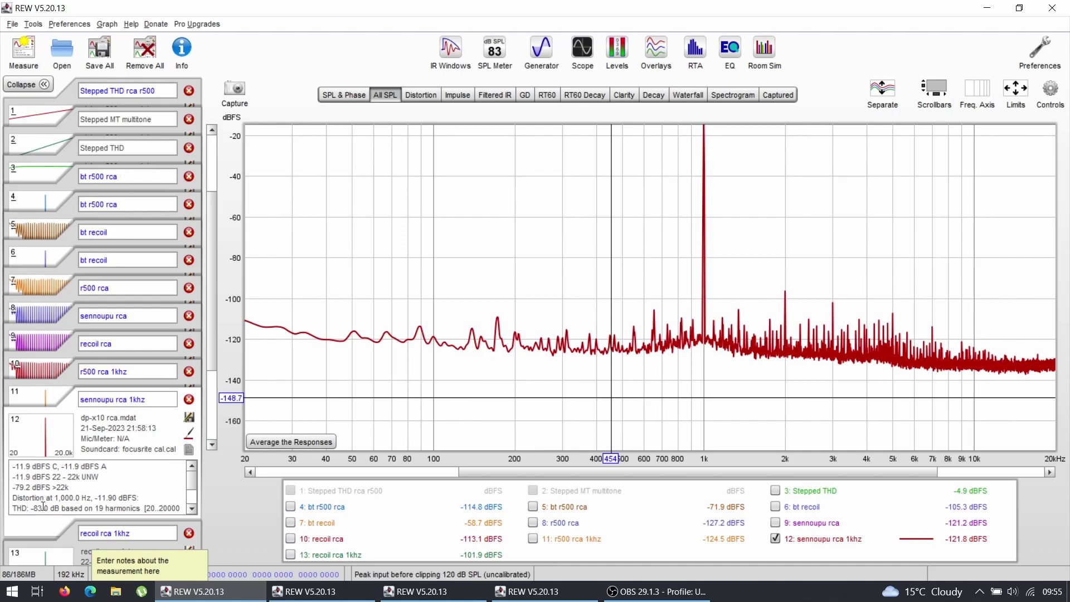
scroll(39, 507, down, 3)
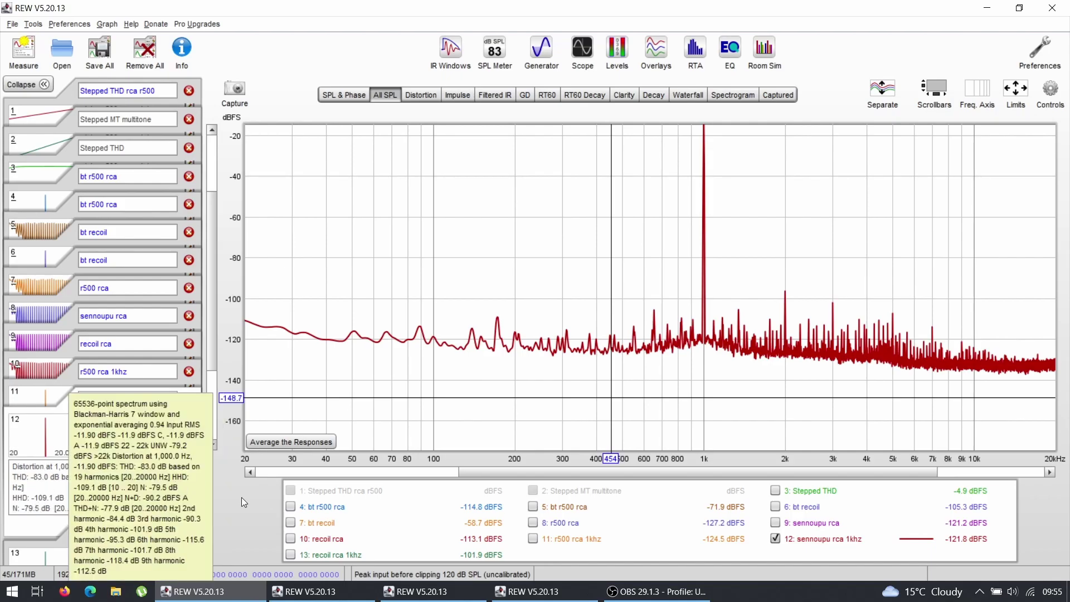
scroll(48, 480, down, 2)
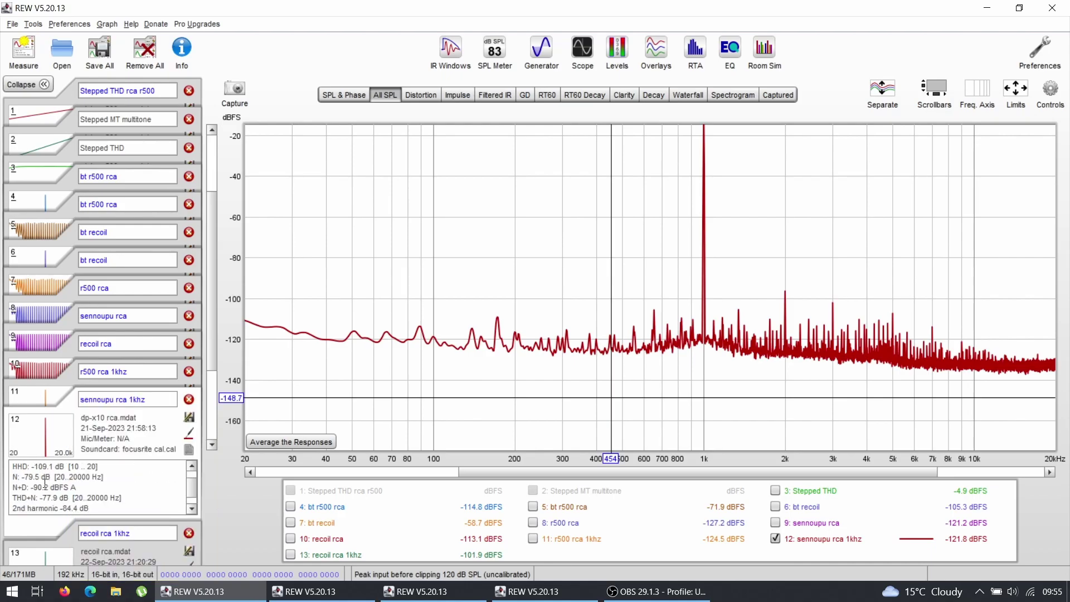
drag(38, 498, 58, 498)
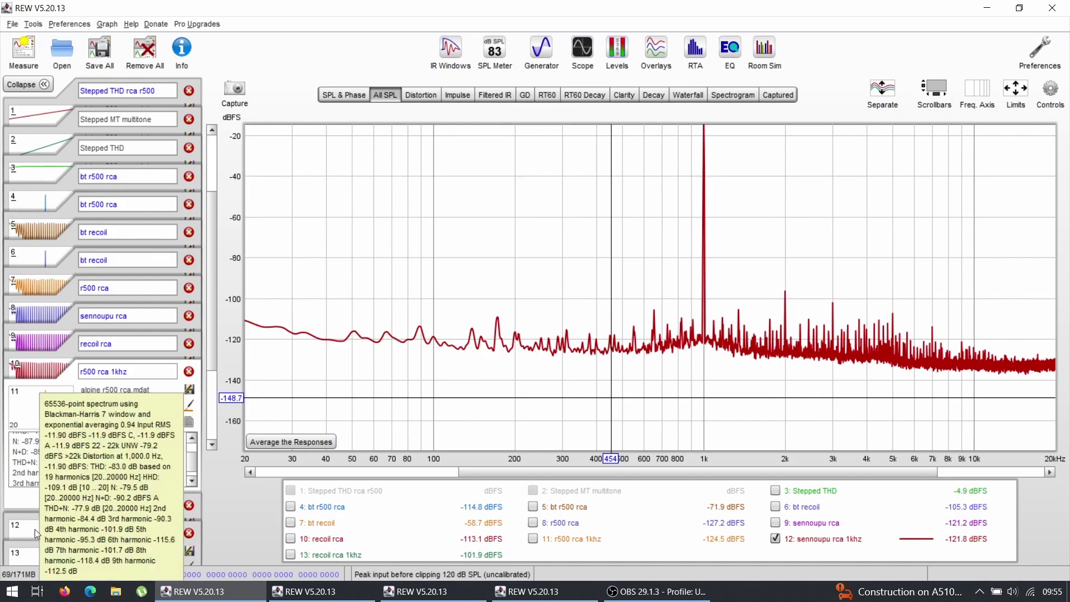
scroll(87, 463, down, 3)
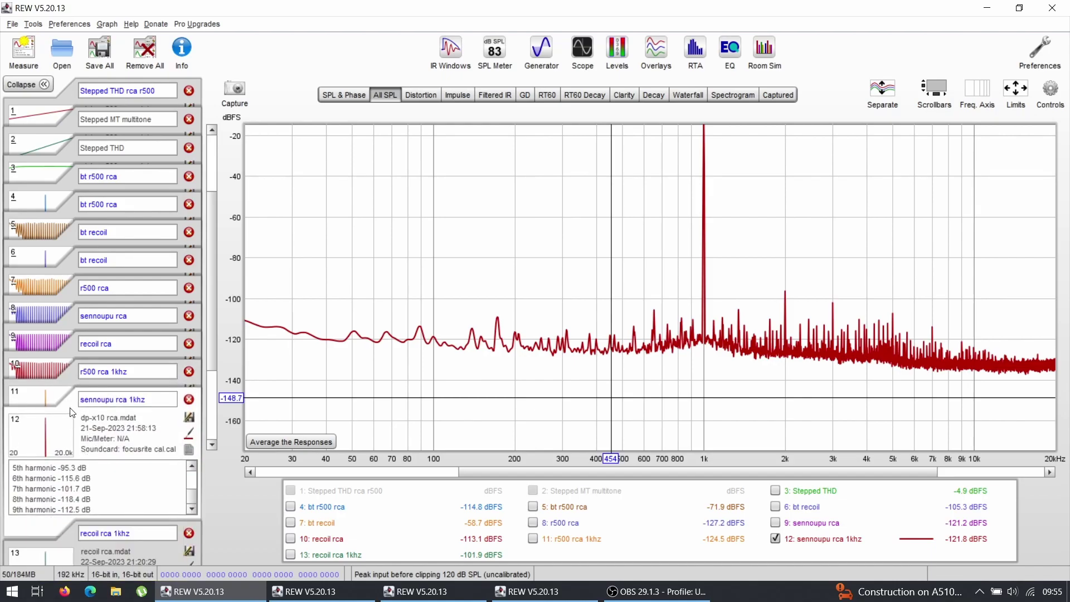
Highlight the recoil rca 1khz THD+N figure, then plot r500 rca 1khz instead of sennoupu
click(59, 543)
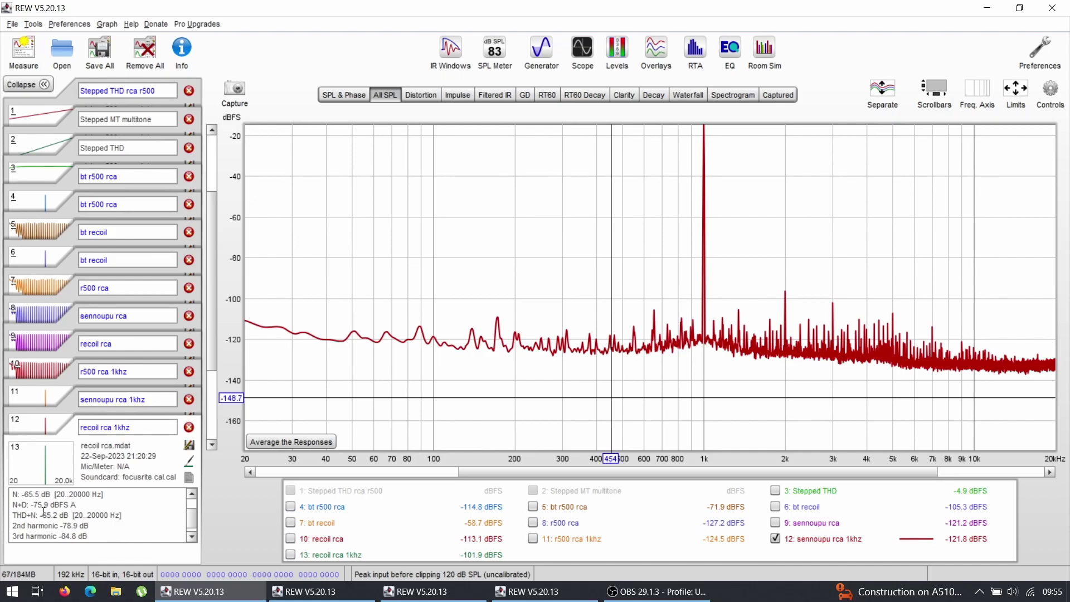
drag(43, 511, 56, 517)
click(533, 539)
click(775, 538)
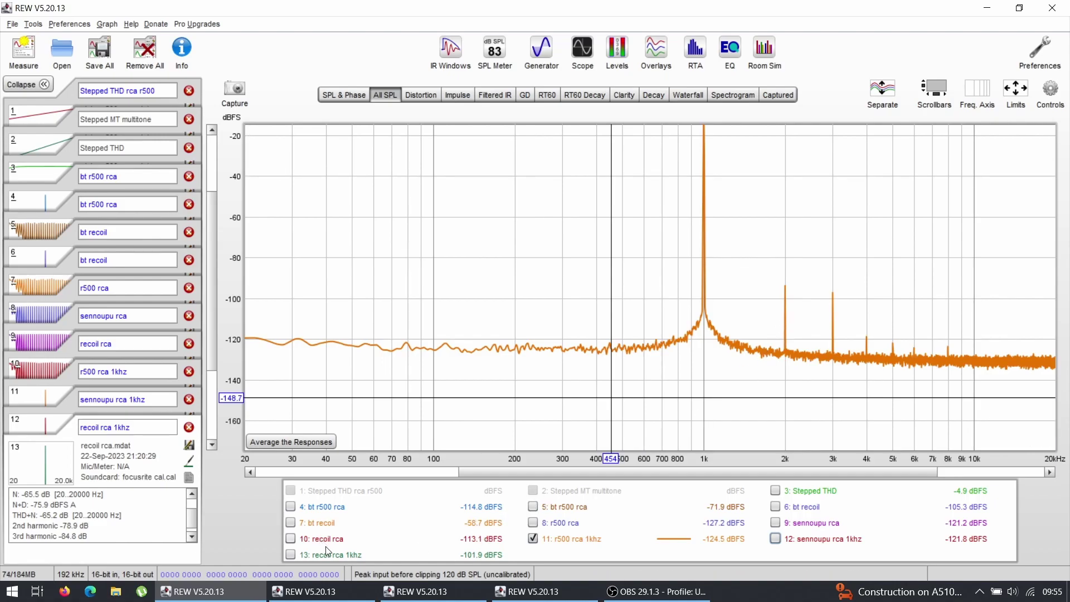
Replace the r500 rca 1khz trace with the r500 rca and sennoupu rca spectra
click(550, 540)
click(549, 523)
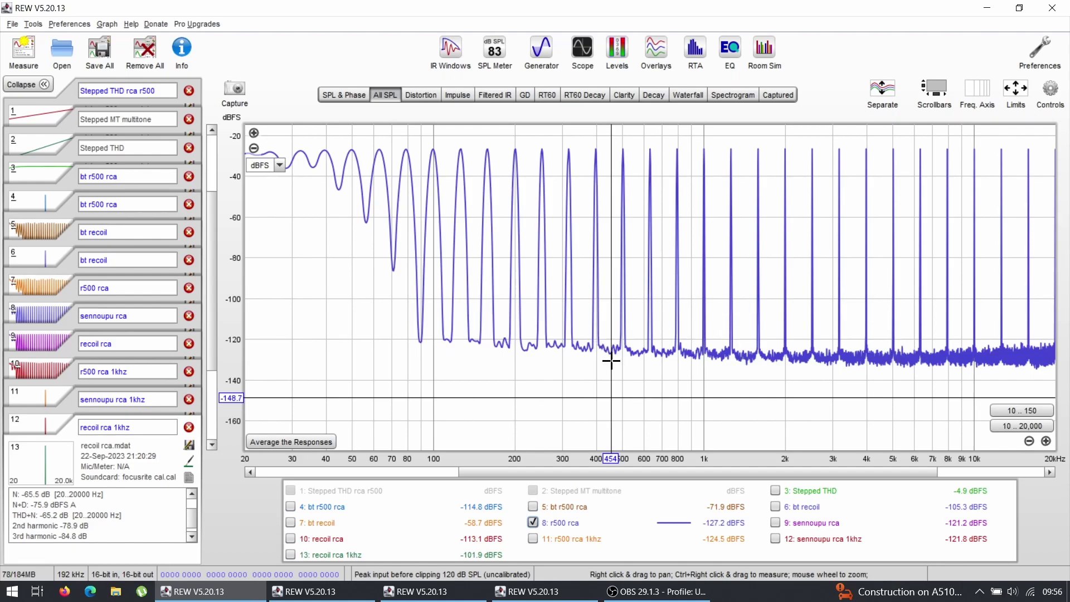
click(774, 523)
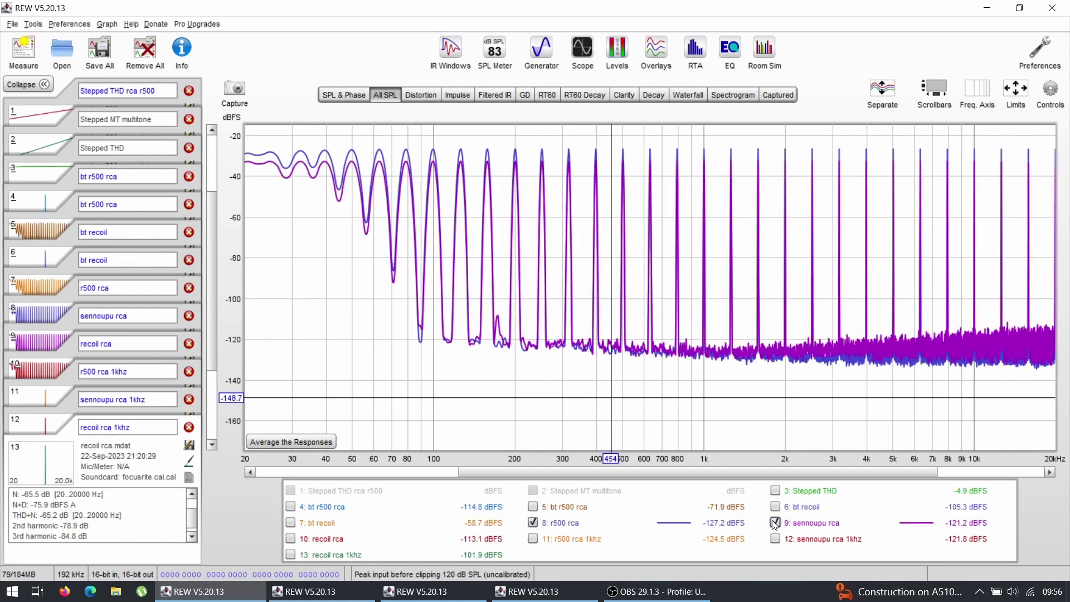
Flick the sennoupu rca trace on and off against r500, then rescale the graph to dBr
click(775, 523)
click(774, 523)
click(775, 522)
click(775, 522)
click(774, 523)
click(774, 523)
click(775, 523)
click(775, 523)
click(775, 522)
click(775, 523)
click(774, 522)
click(774, 523)
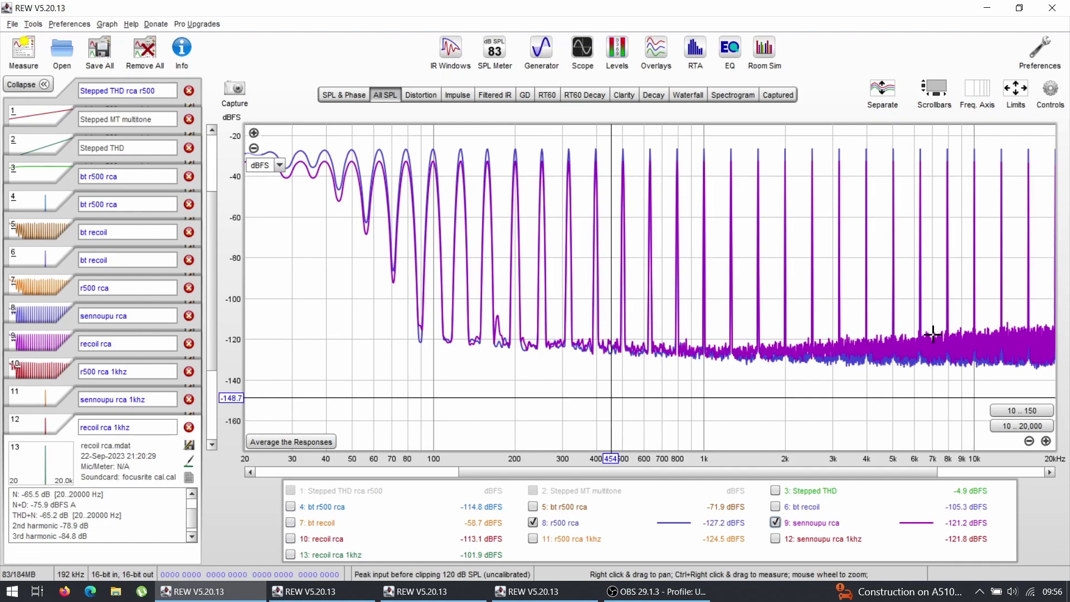
click(279, 165)
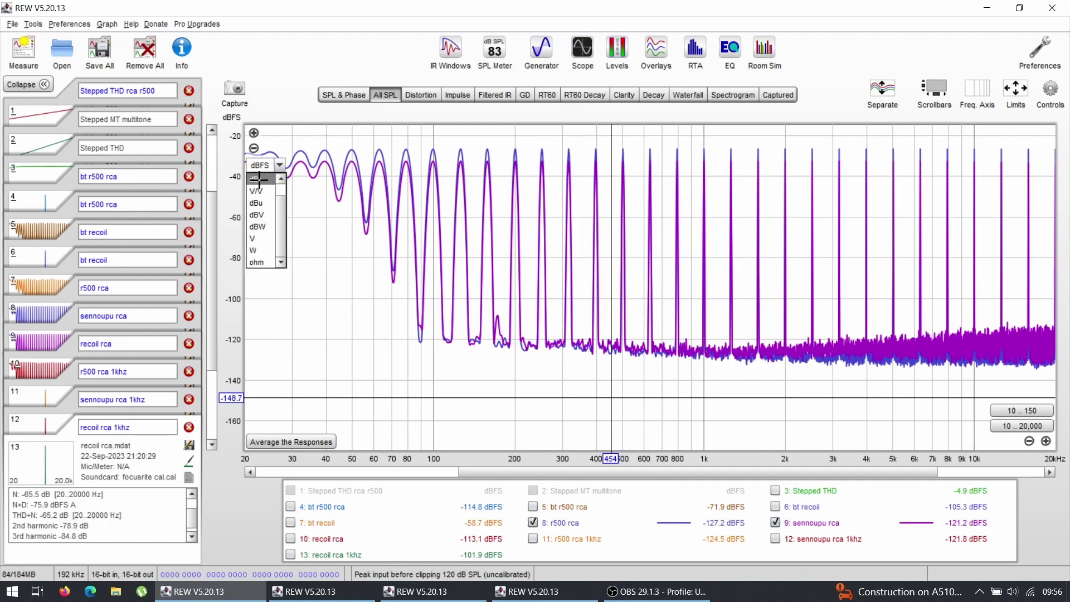
click(258, 202)
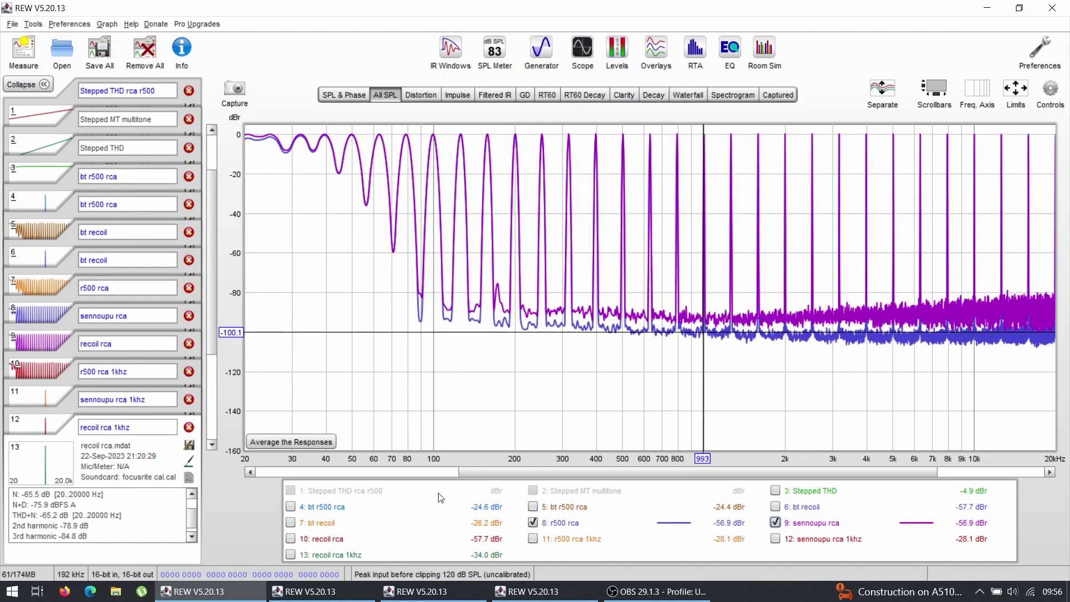
Overlay the recoil rca spectrum and toggle it against the r500 rca trace
click(312, 541)
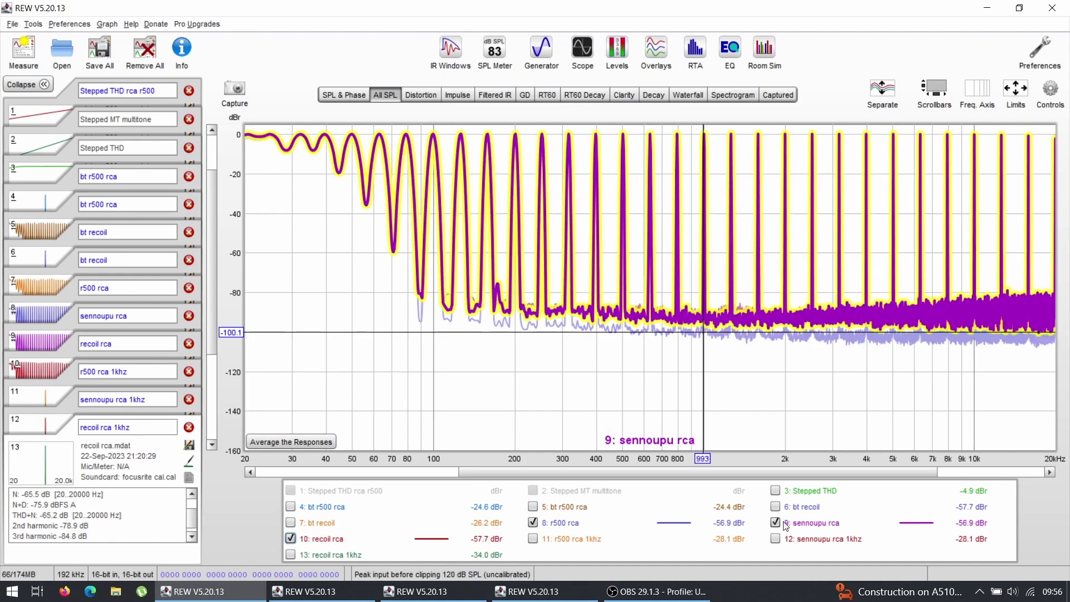
click(544, 524)
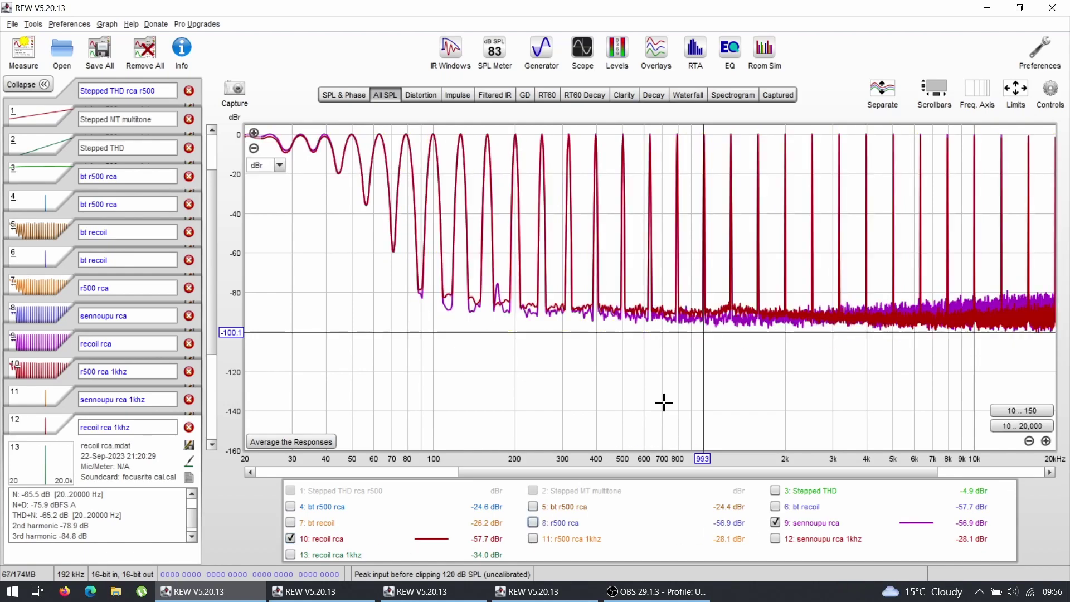
click(327, 539)
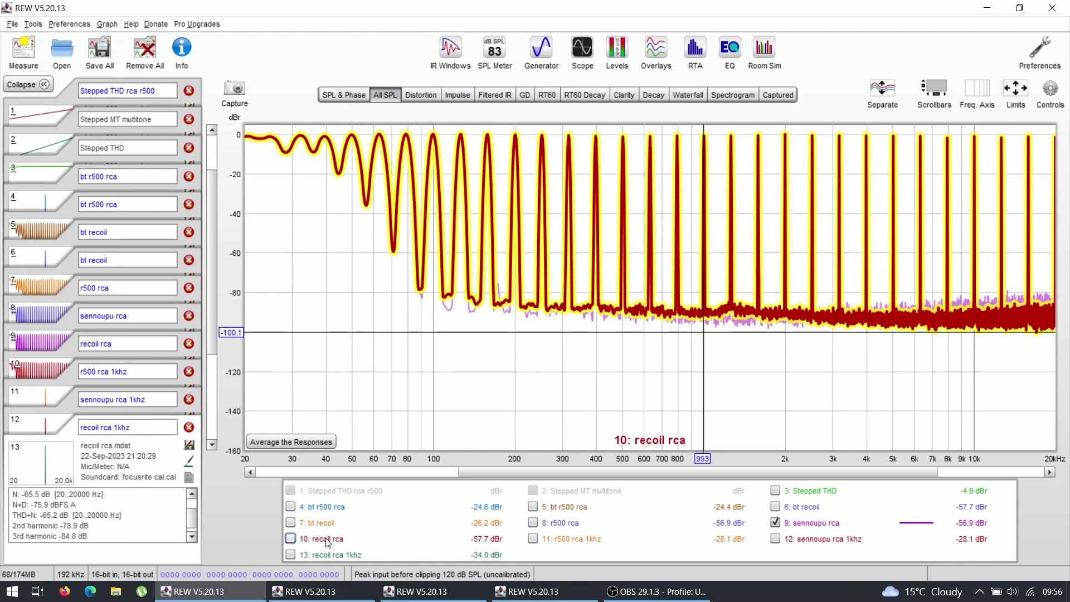
click(326, 540)
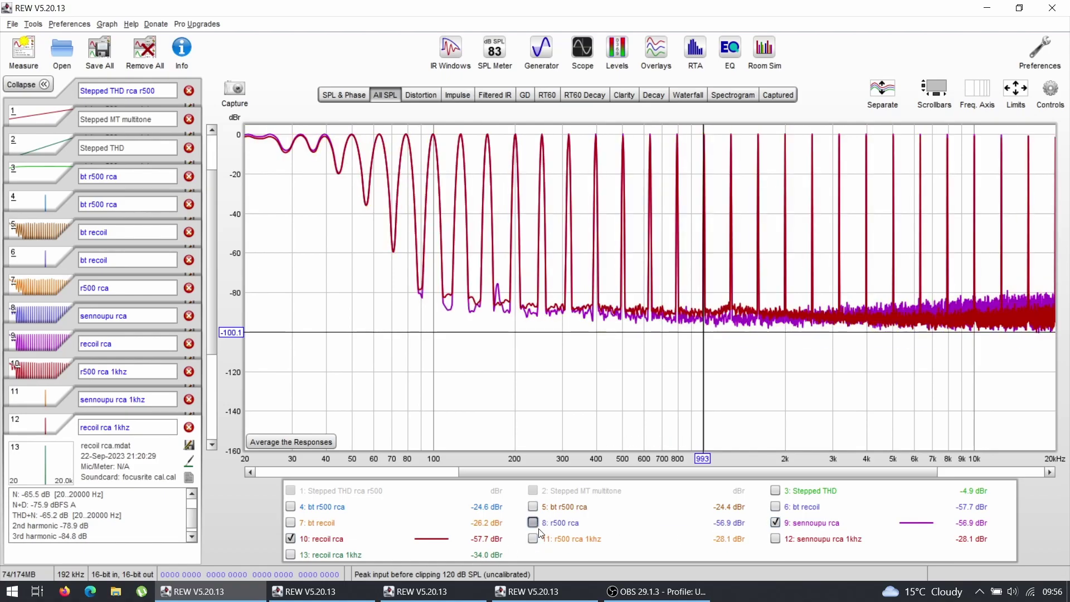
Restore r500 rca, hide Sennoupu rca and both recoil traces, leaving only r500 rca
click(534, 523)
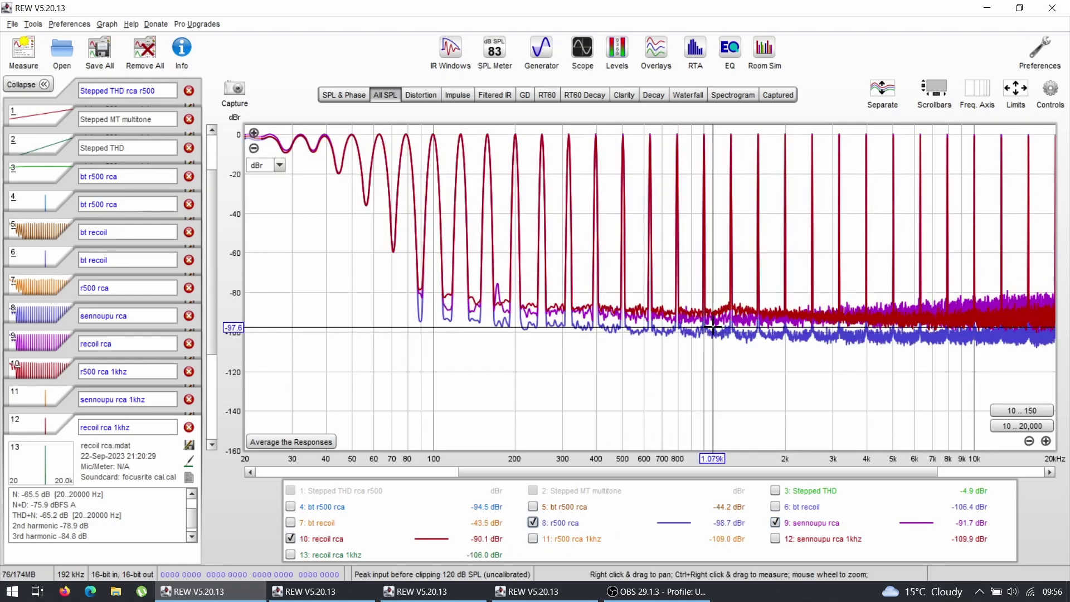
click(774, 523)
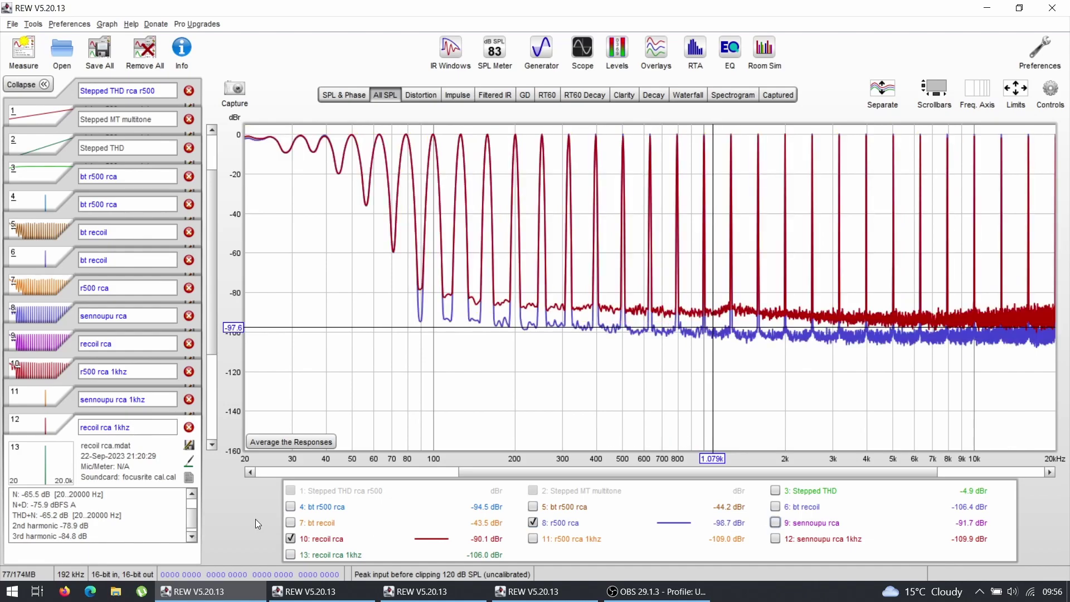
click(290, 555)
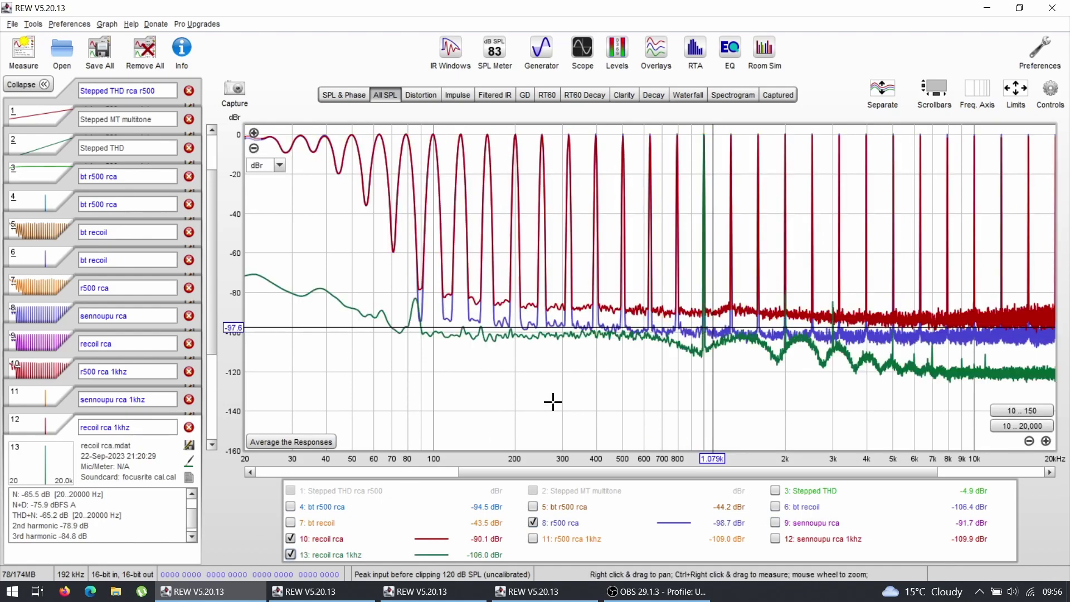
click(300, 539)
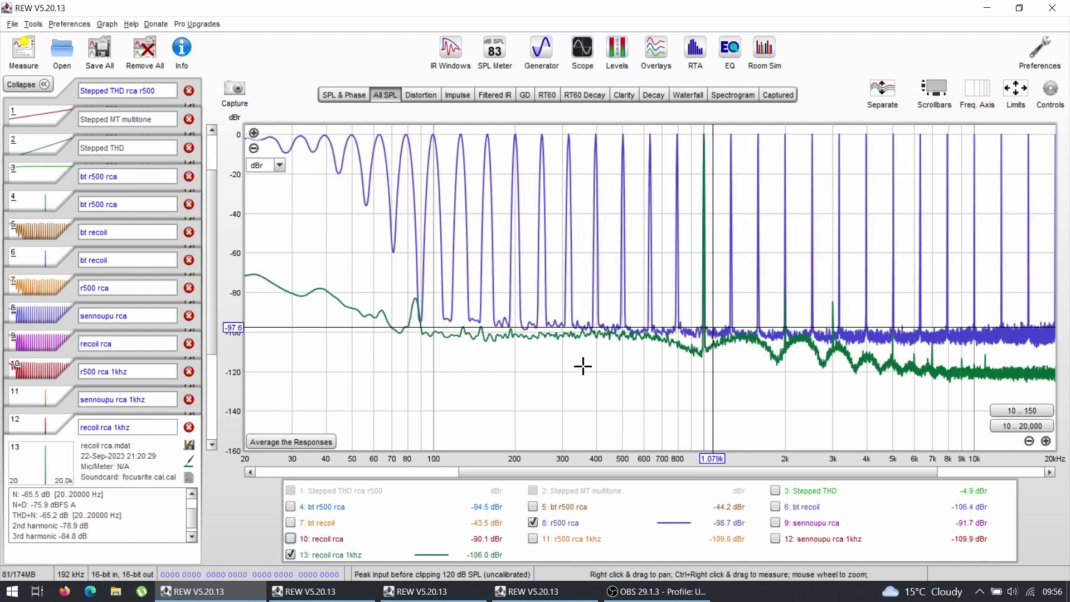
click(290, 554)
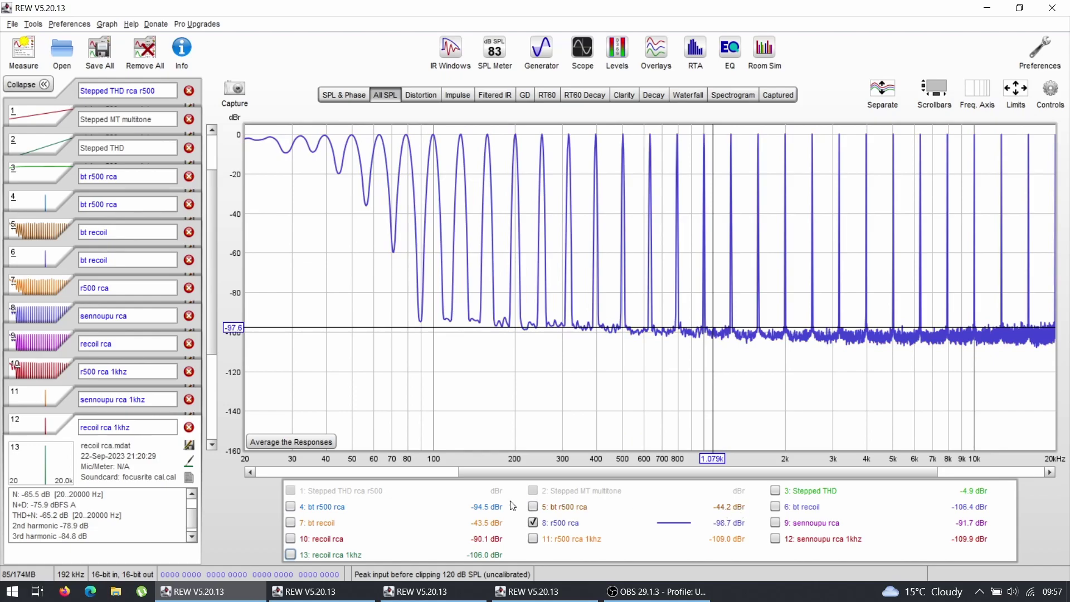
Overlay bt r500 rca, read levels near 2.98 kHz, then leave only trace 4 shown
click(533, 507)
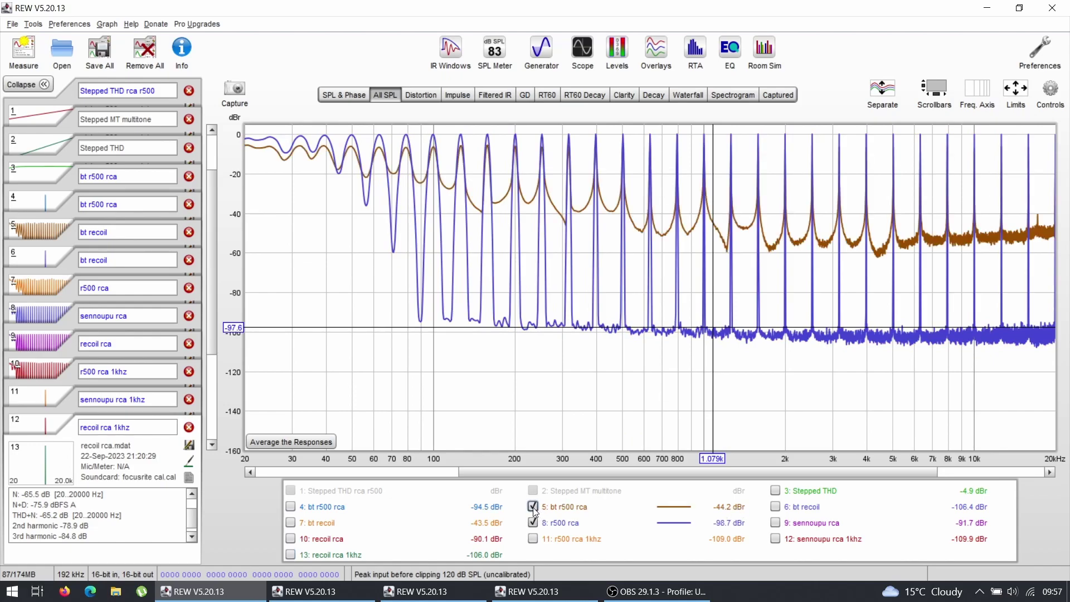
drag(861, 267, 832, 232)
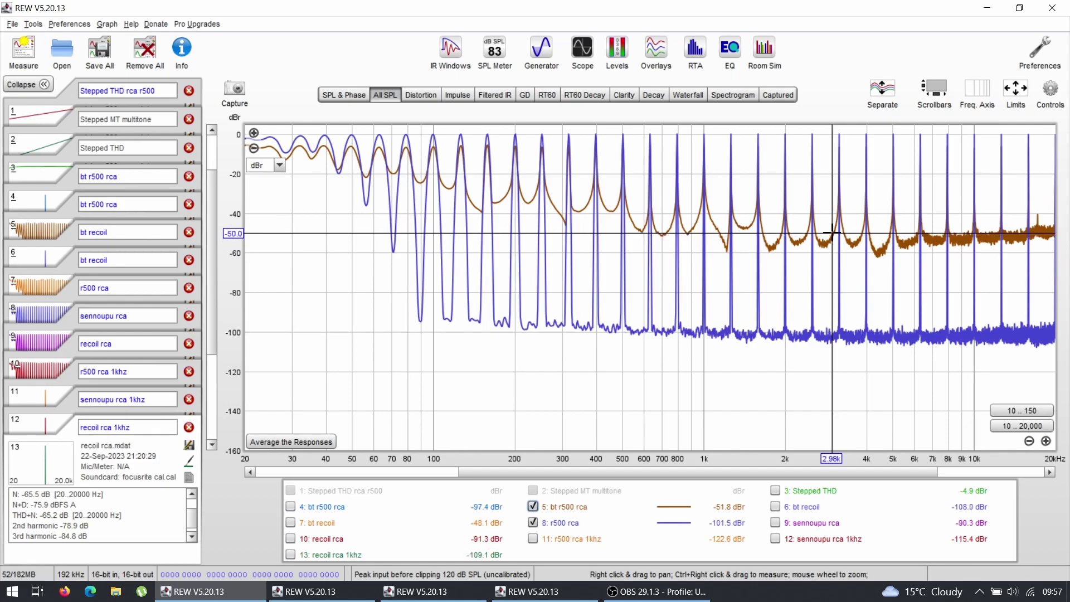
click(533, 507)
click(533, 523)
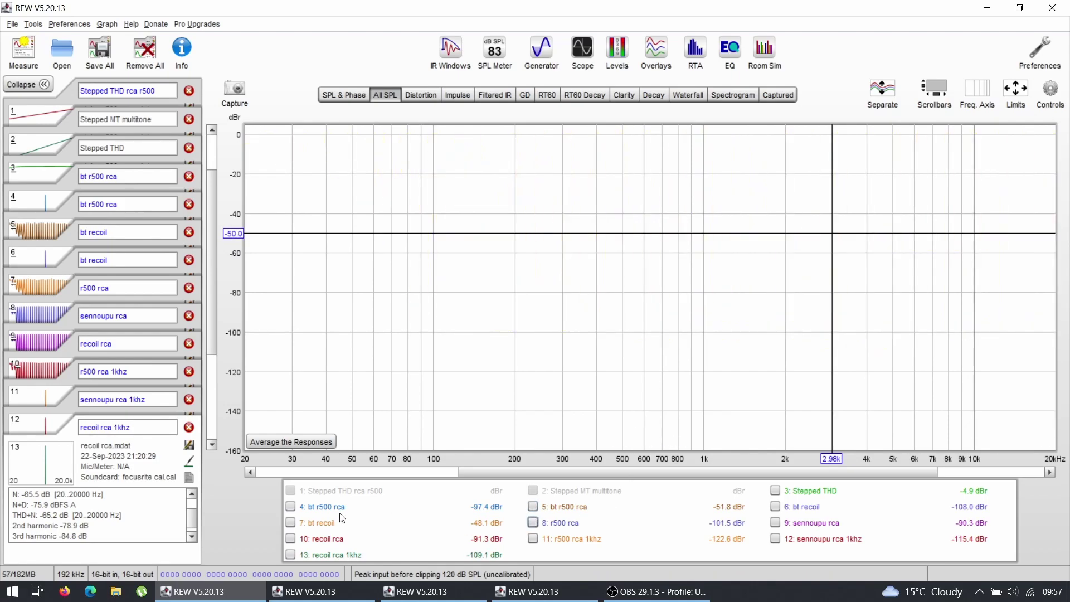
click(291, 507)
Toggle the r500 rca 1khz spectrum on and off against bt r500 rca, ending hidden
click(532, 539)
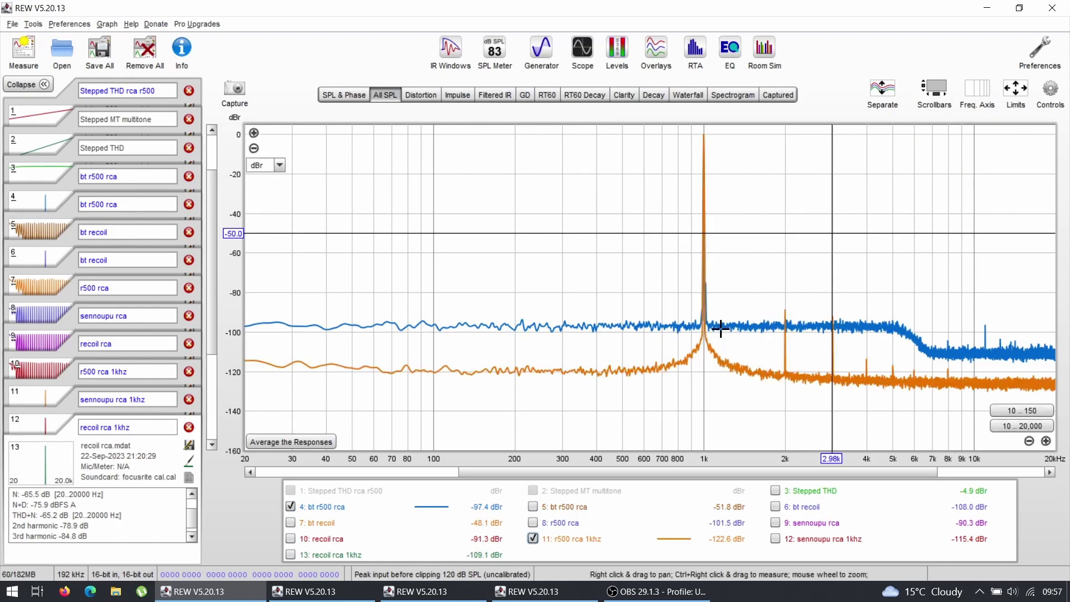
click(533, 539)
click(533, 539)
click(533, 539)
click(533, 539)
click(533, 539)
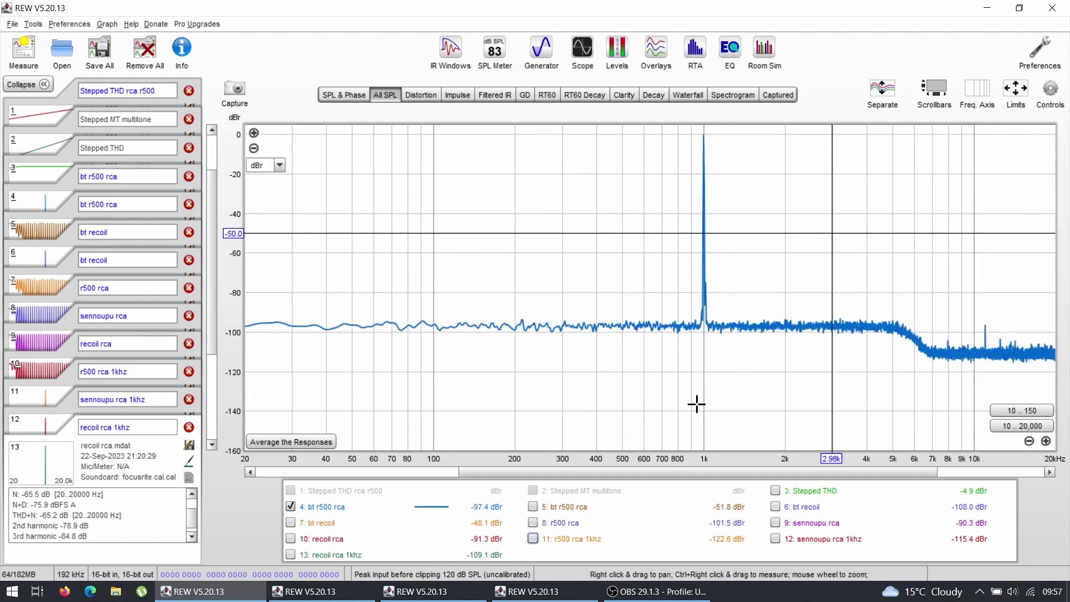
click(533, 539)
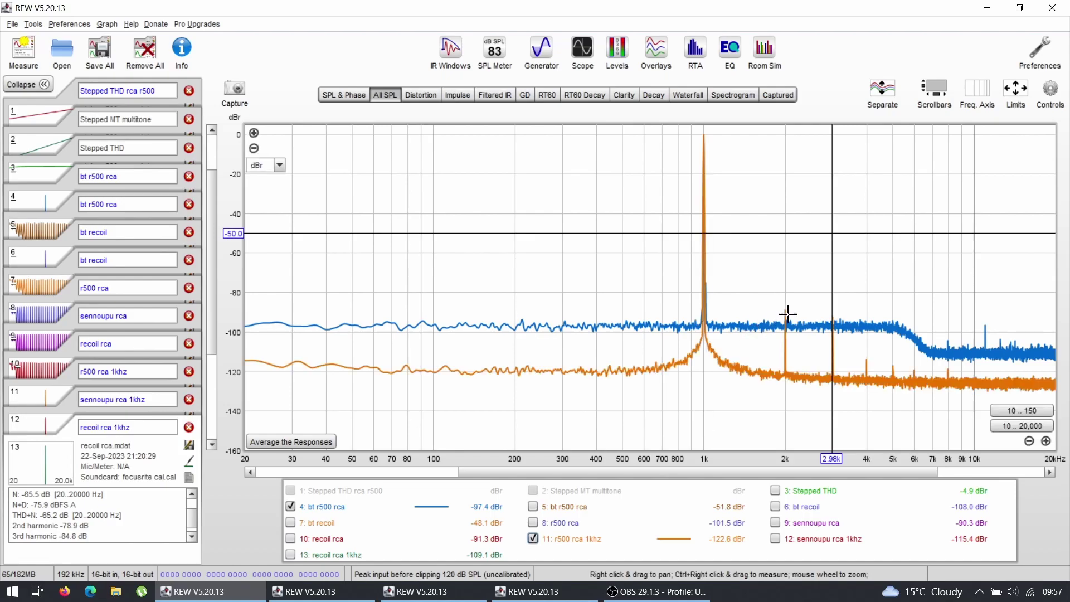
click(533, 539)
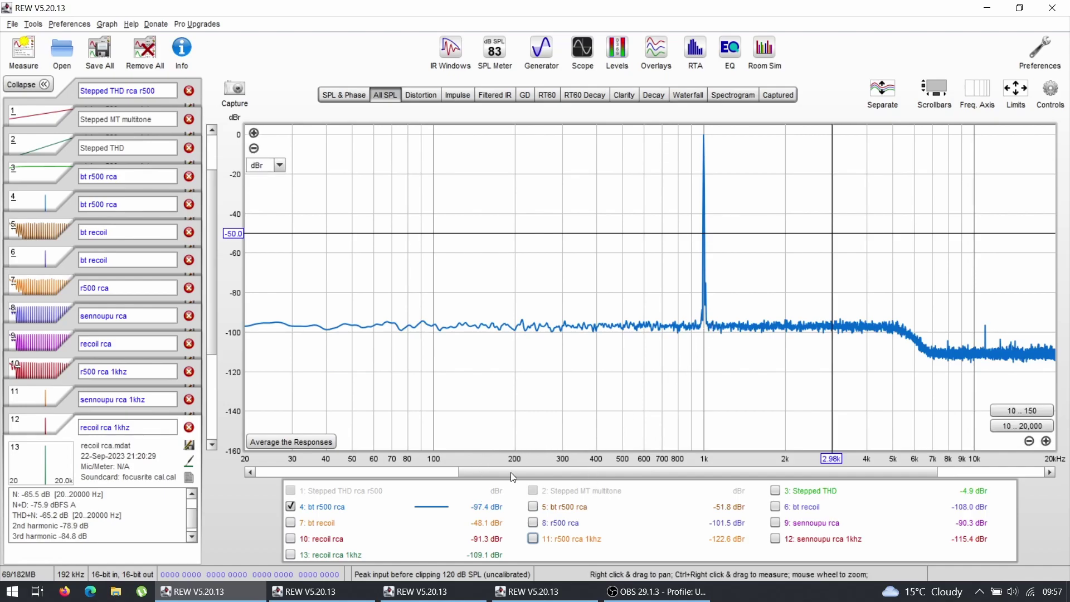
Overlay the recoil rca 1khz spectrum, toggling it and recoil rca for comparison
click(320, 541)
click(319, 542)
click(306, 555)
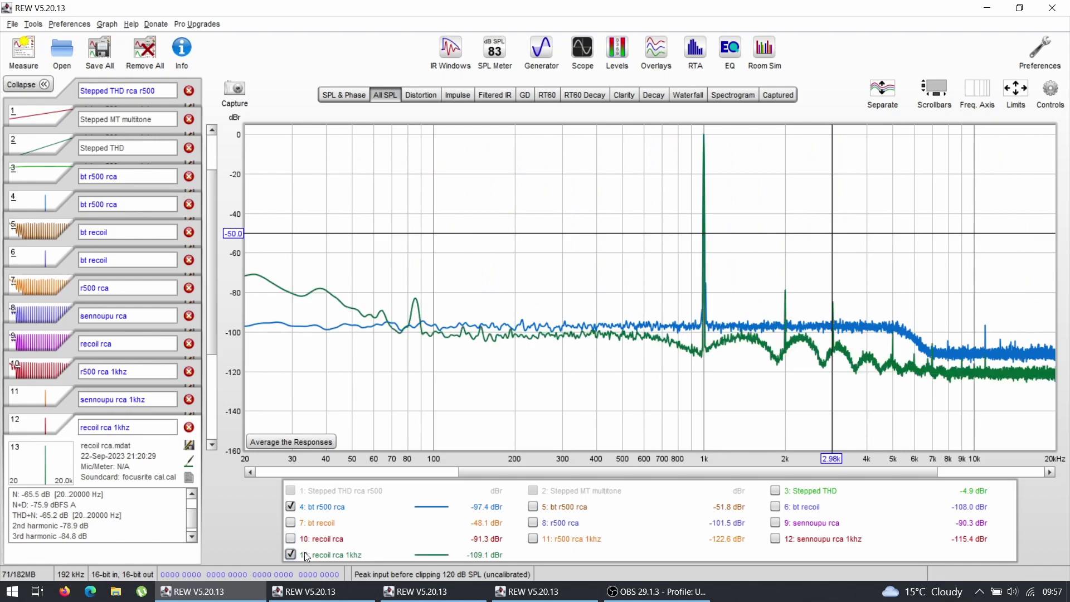
click(306, 555)
click(306, 555)
Flip bt r500 rca and recoil rca 1khz on and off, leaving both plotted
click(291, 507)
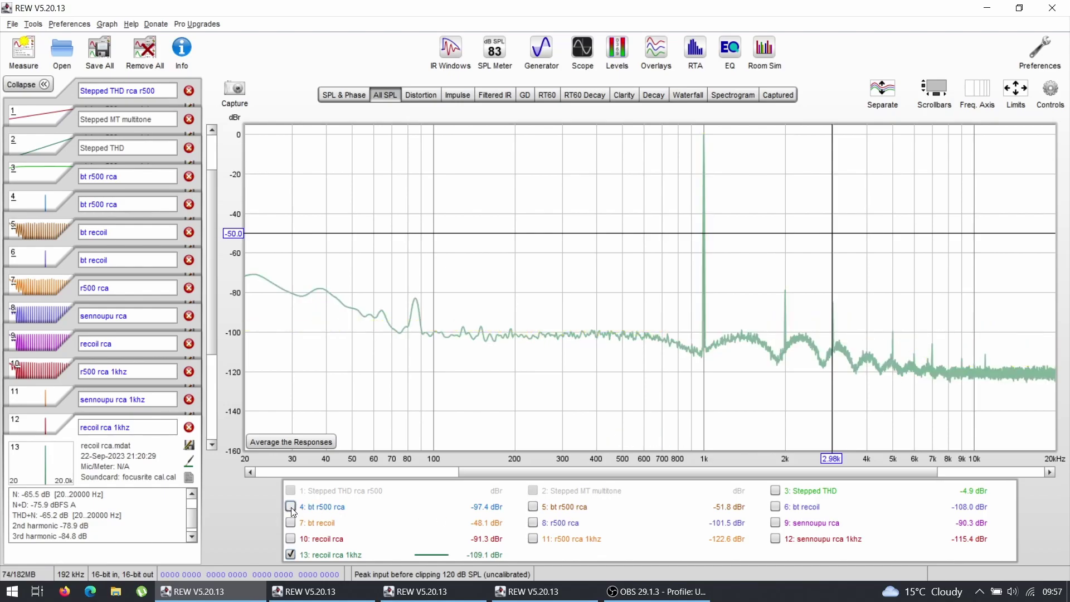
click(291, 507)
click(291, 507)
click(291, 507)
click(291, 507)
click(291, 507)
click(291, 508)
click(291, 507)
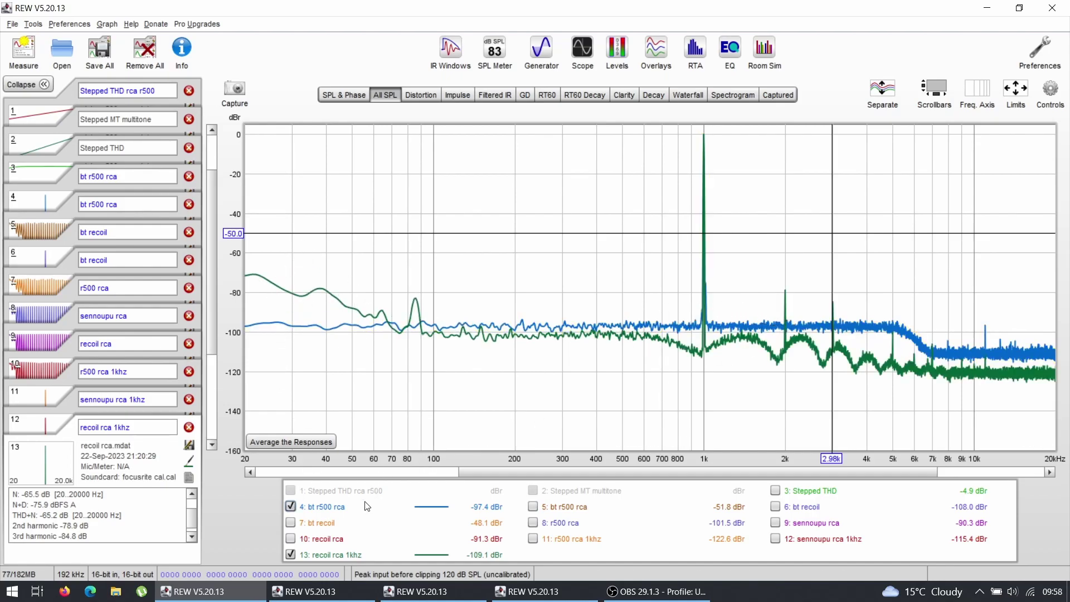
mouse_move(297, 510)
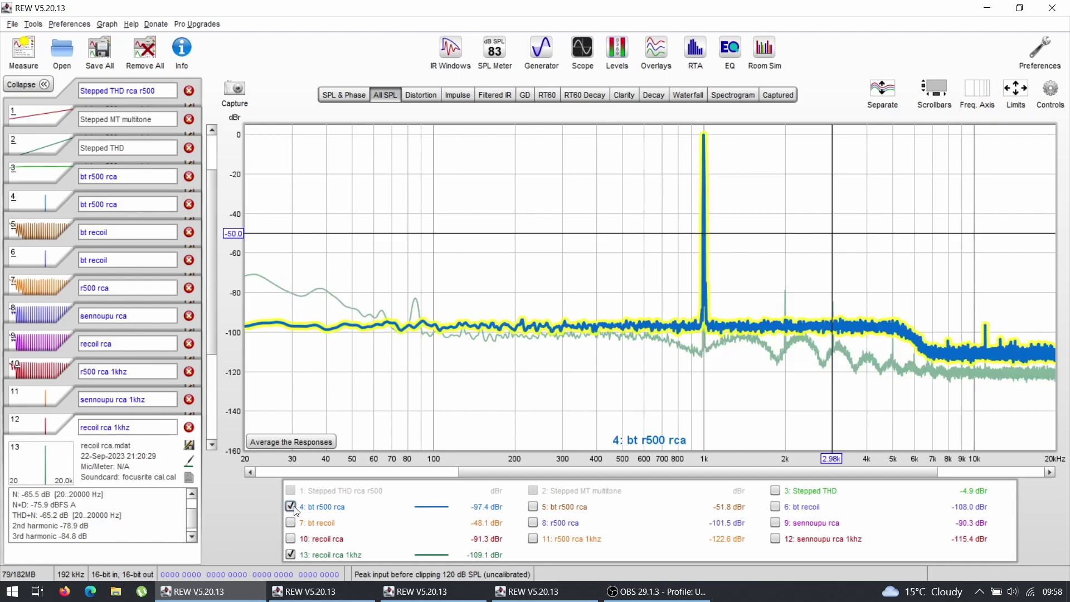
click(294, 554)
click(292, 554)
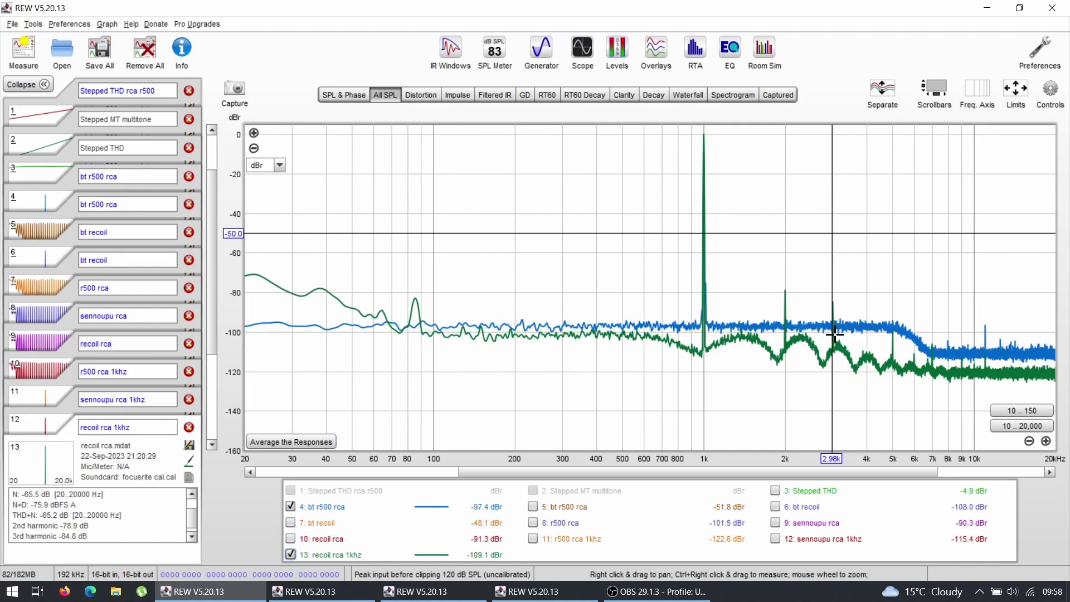
In the Alpine R500 amp window, review Stepped MT and Stepped THD curves, then view All SPL
click(460, 596)
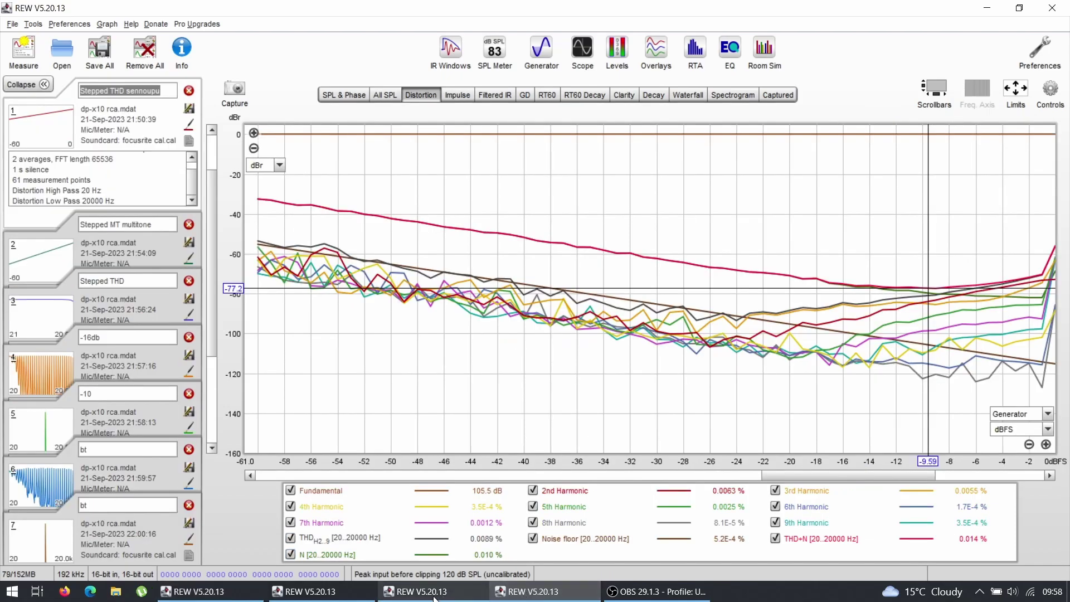
click(306, 593)
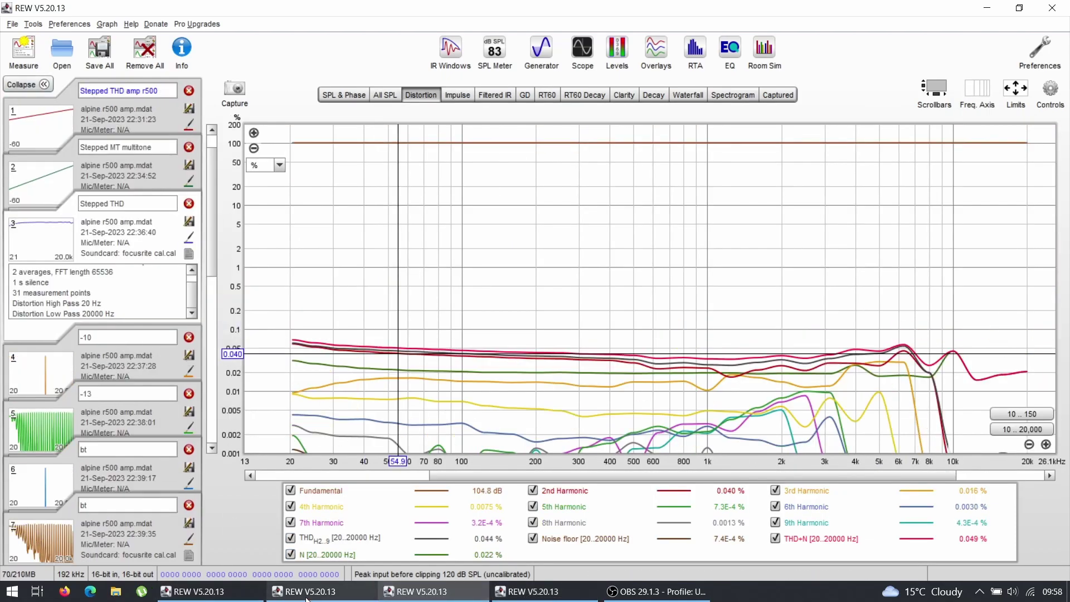
click(59, 181)
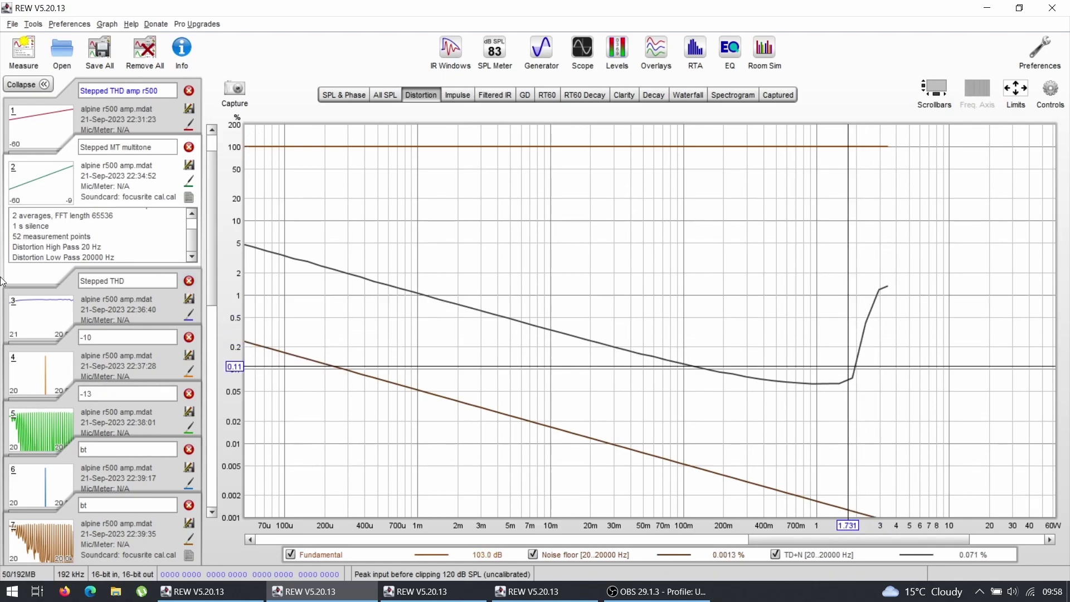
click(54, 331)
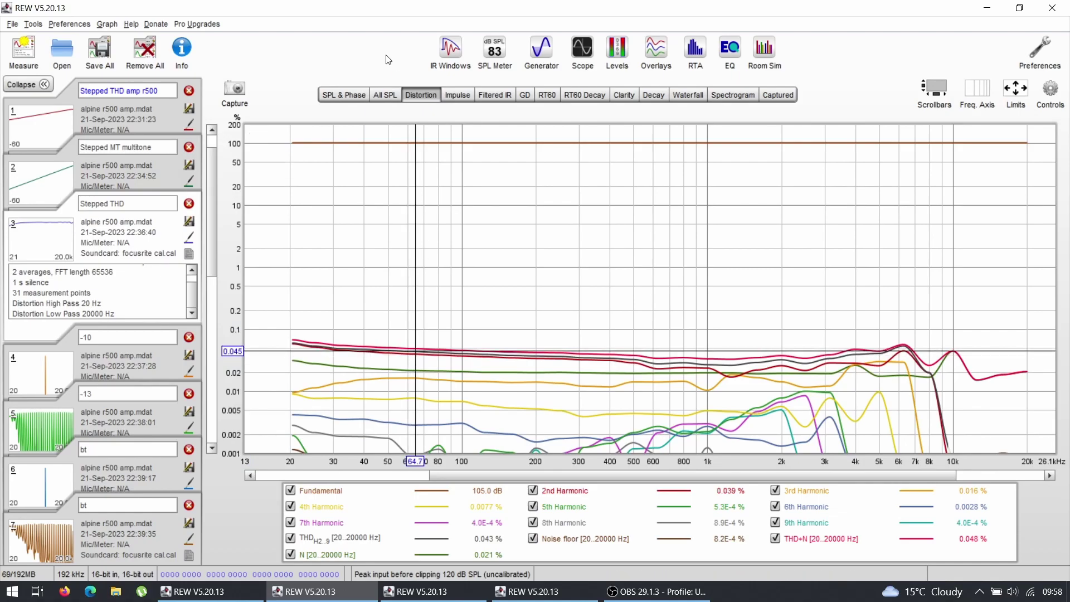
click(383, 93)
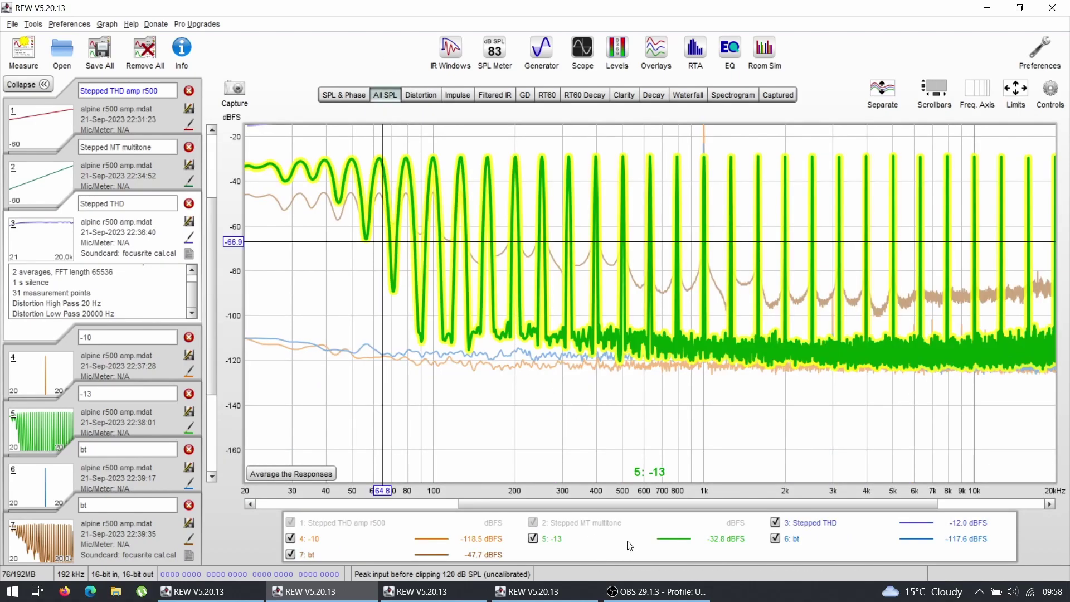
Hide the Stepped THD, -13 and 7: bt traces, briefly toggling -10, -13 and 6: bt
click(775, 523)
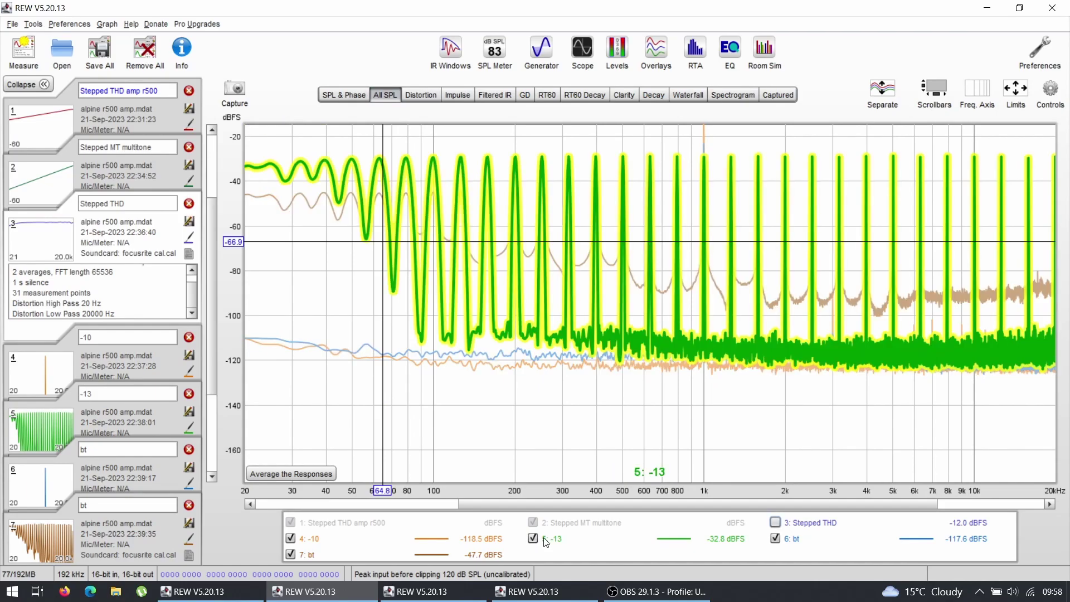
click(533, 538)
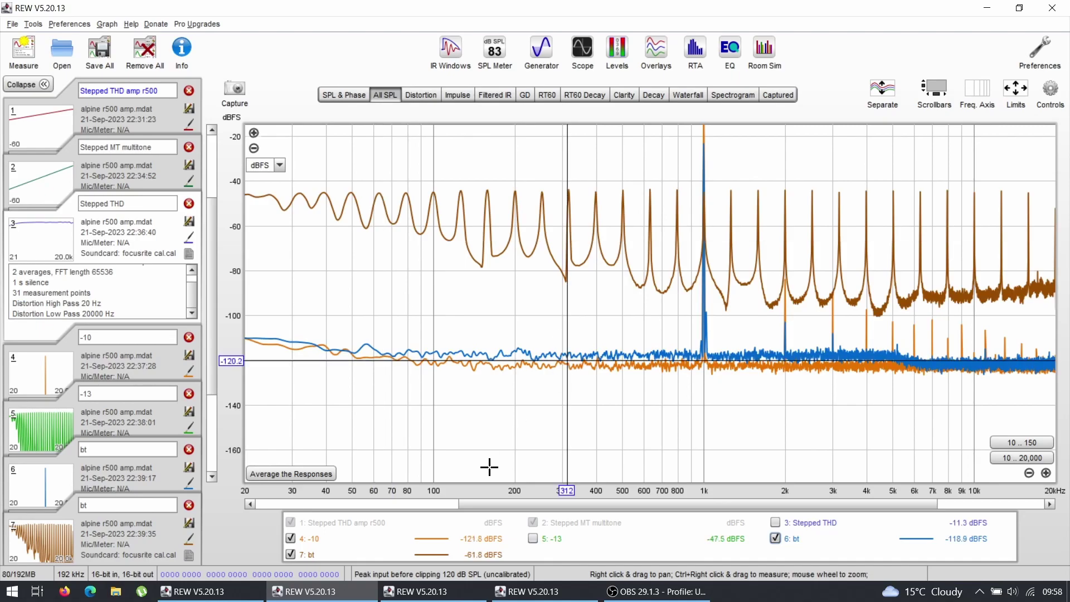
click(290, 555)
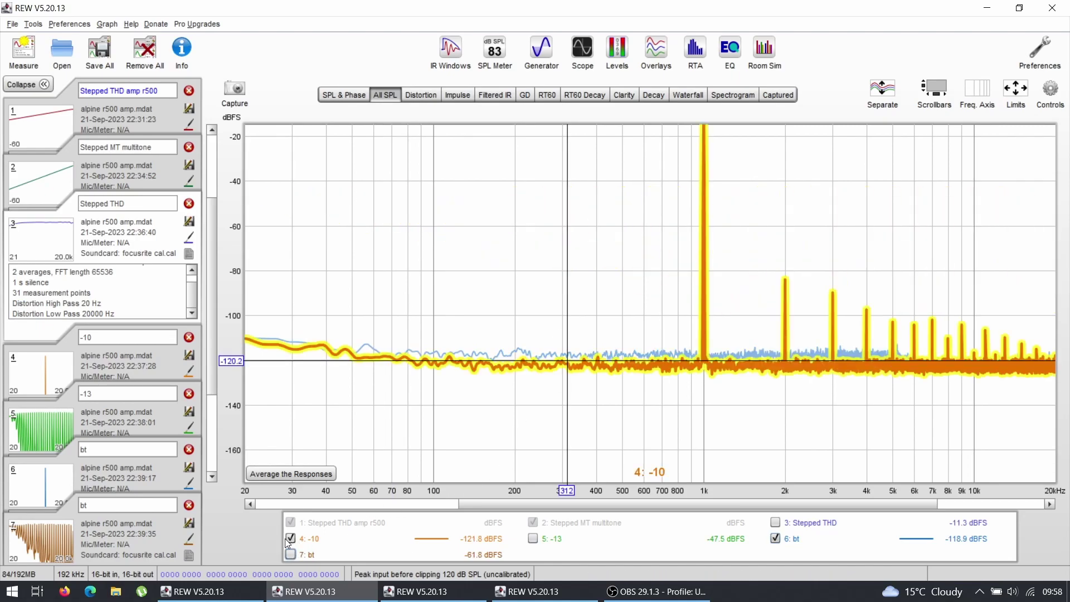
click(289, 538)
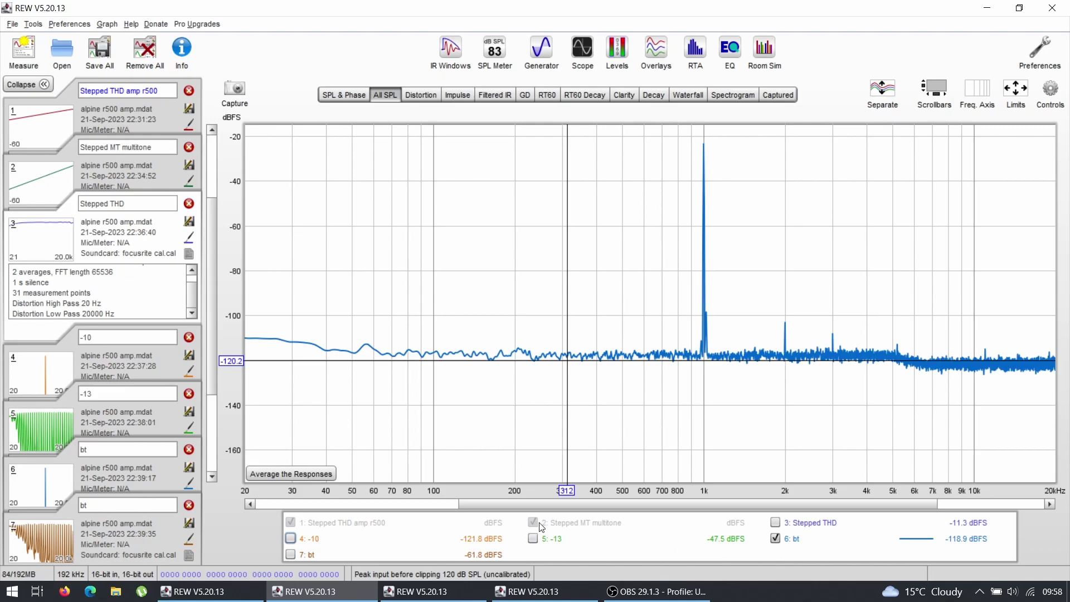
click(531, 540)
click(531, 540)
click(315, 541)
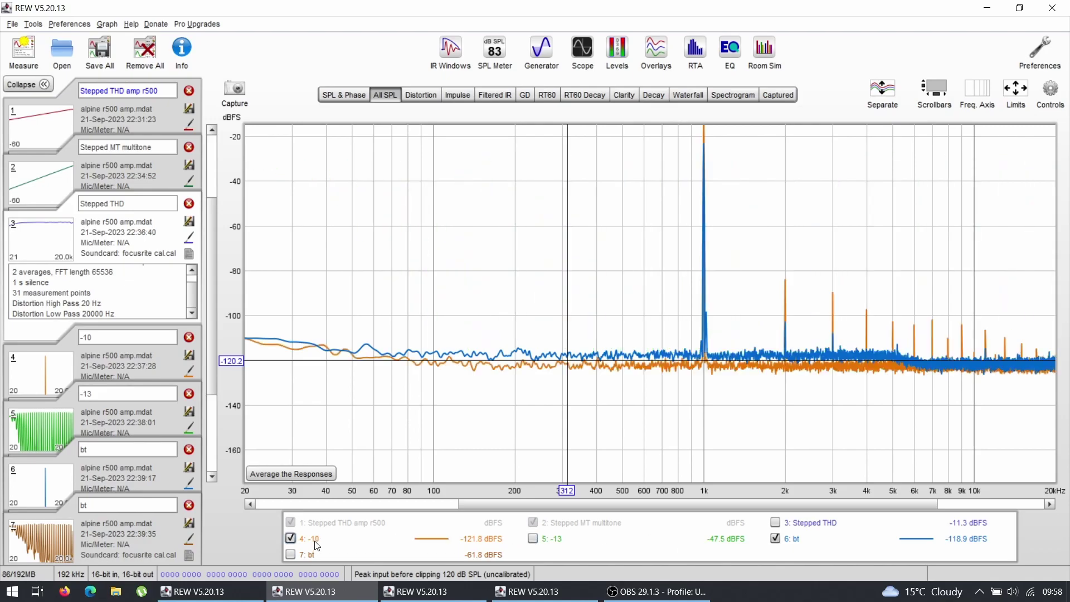
click(774, 539)
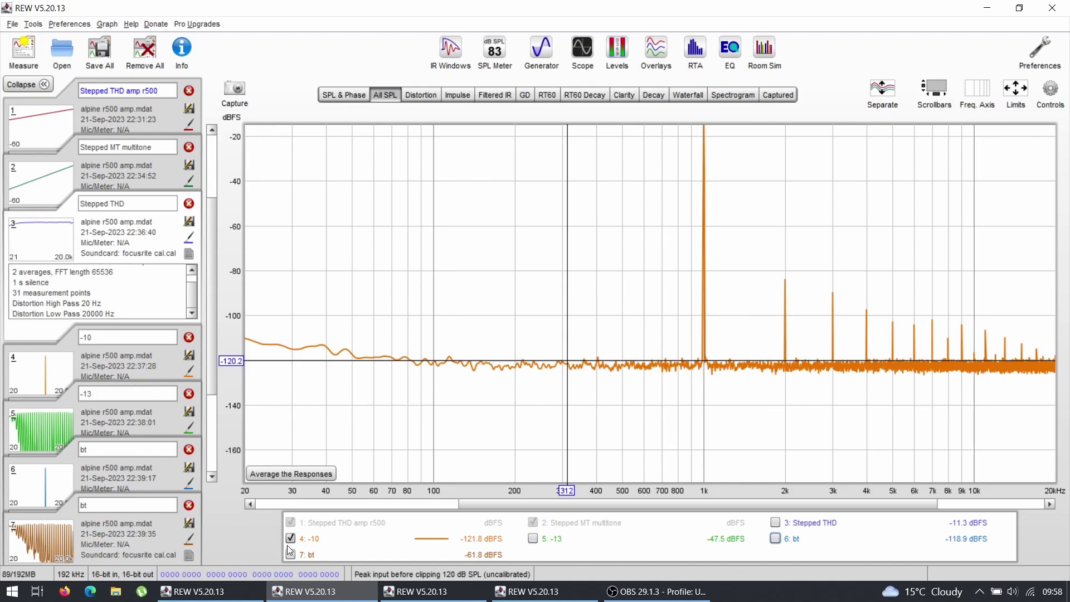
click(775, 539)
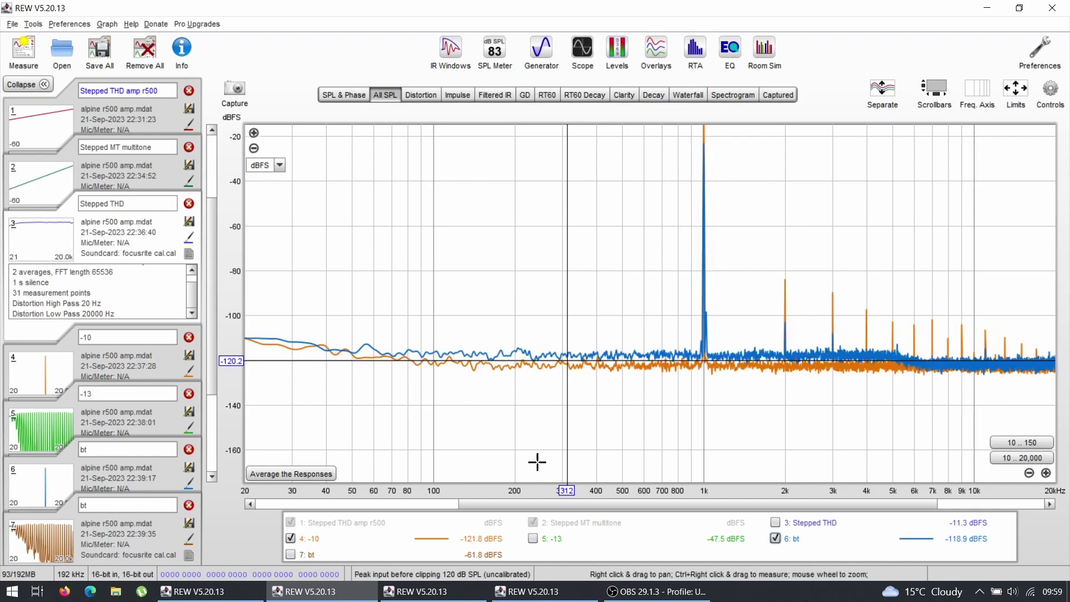
Flip the -10 trace on and off against the bt spectrum, leaving it shown
click(291, 538)
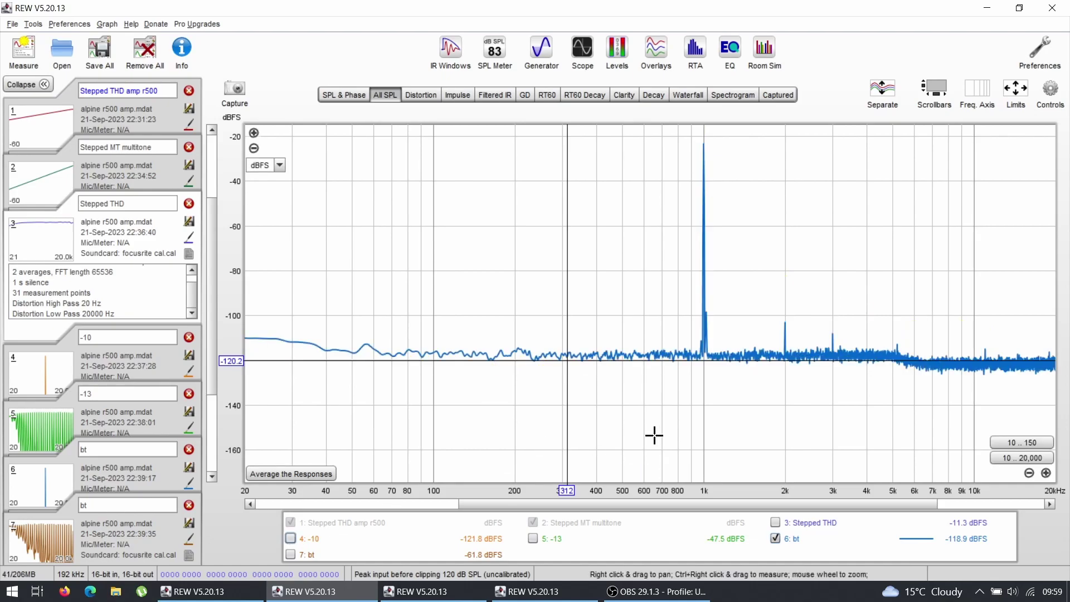
click(295, 545)
click(295, 545)
click(295, 544)
click(296, 545)
click(295, 544)
click(295, 544)
click(296, 544)
click(295, 545)
click(295, 544)
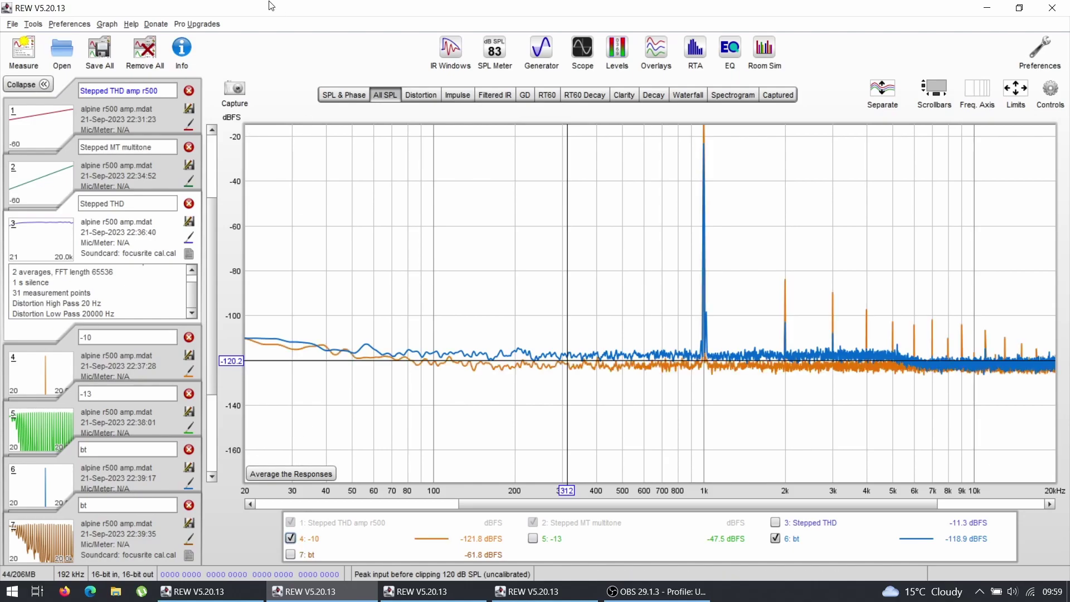
Change the graph level units from dBFS to dBr
click(279, 166)
click(268, 199)
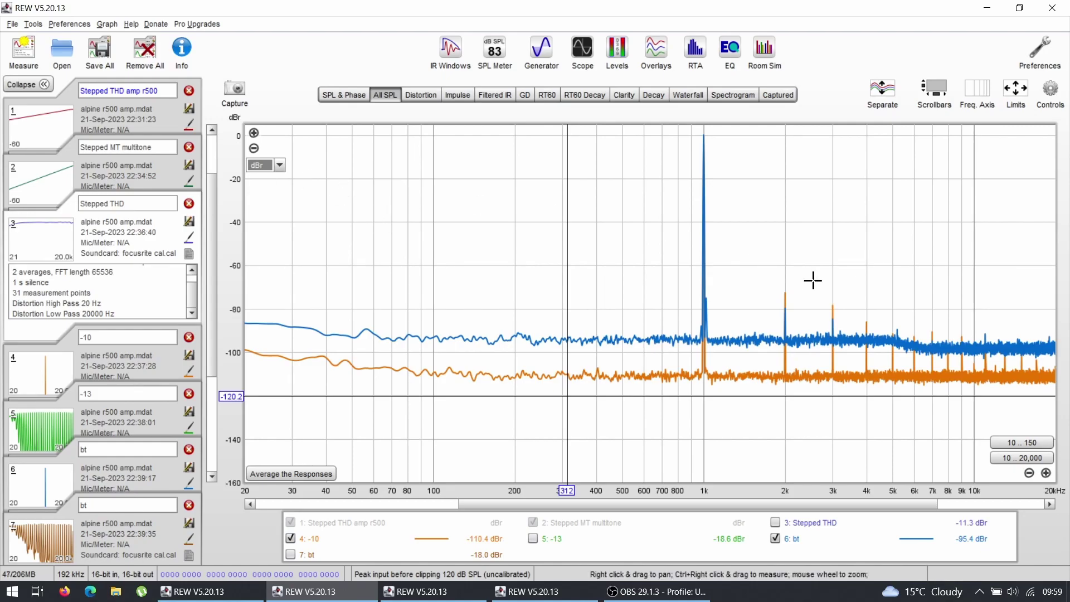
mouse_move(783, 544)
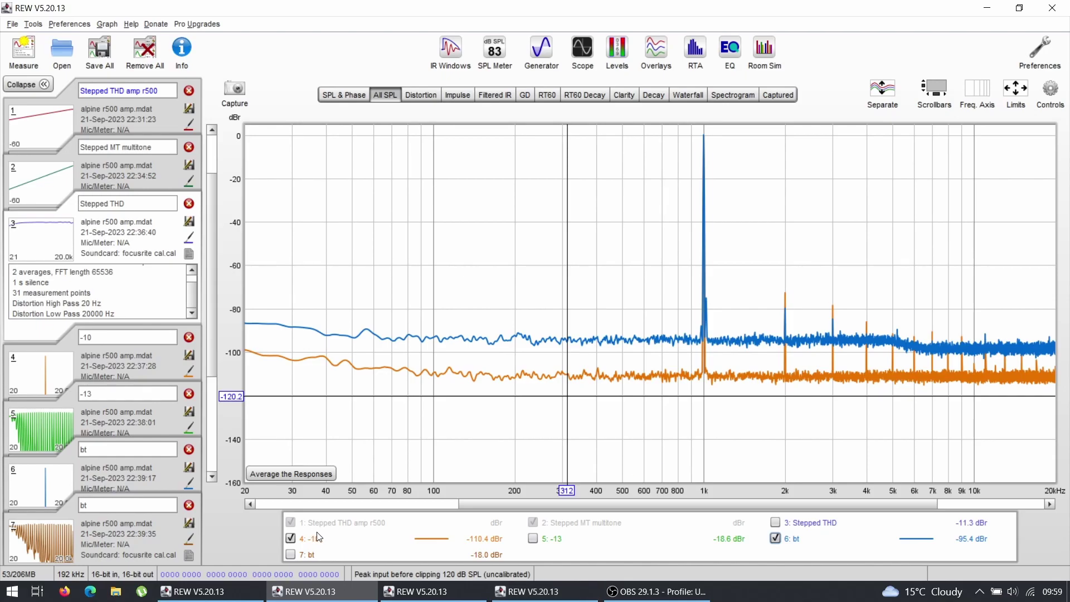
Plot the -13 multitone with the 7: bt trace and read the level at 152 Hz
click(290, 539)
click(532, 538)
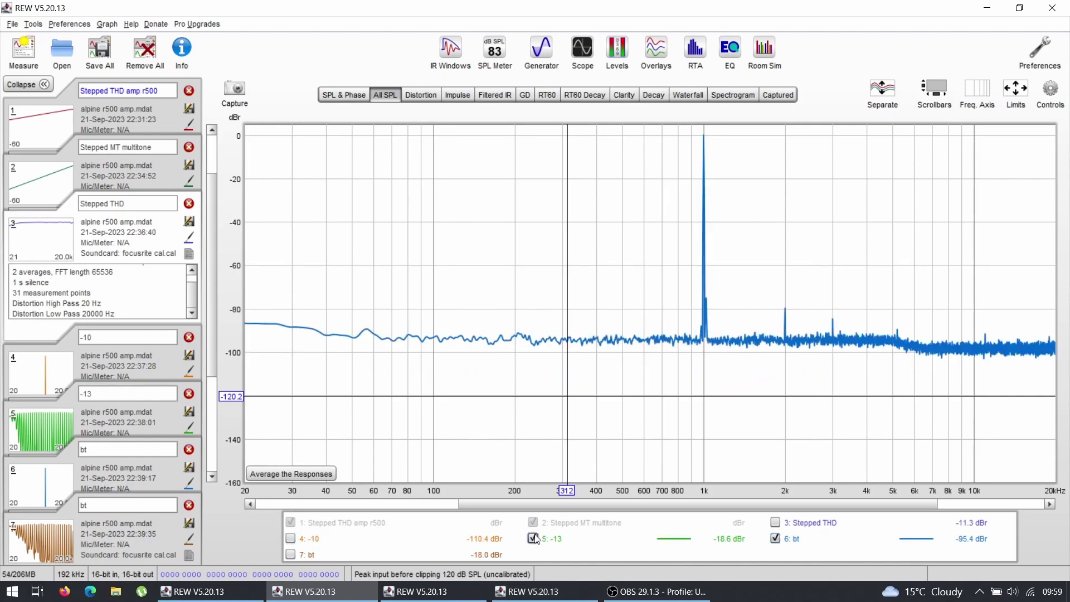
click(775, 538)
click(291, 554)
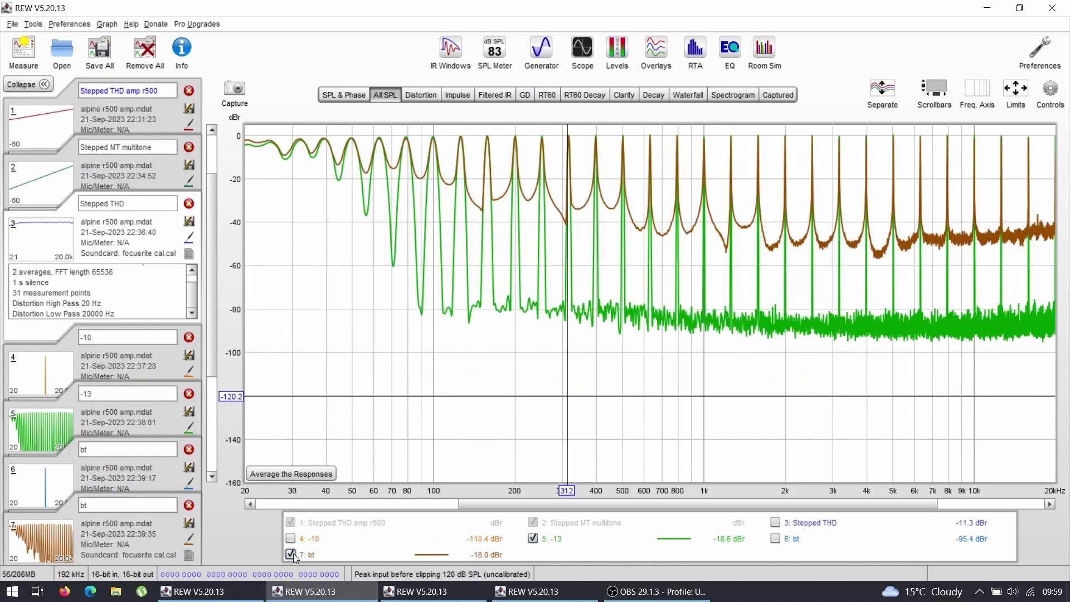
click(291, 554)
click(291, 554)
drag(888, 225, 483, 221)
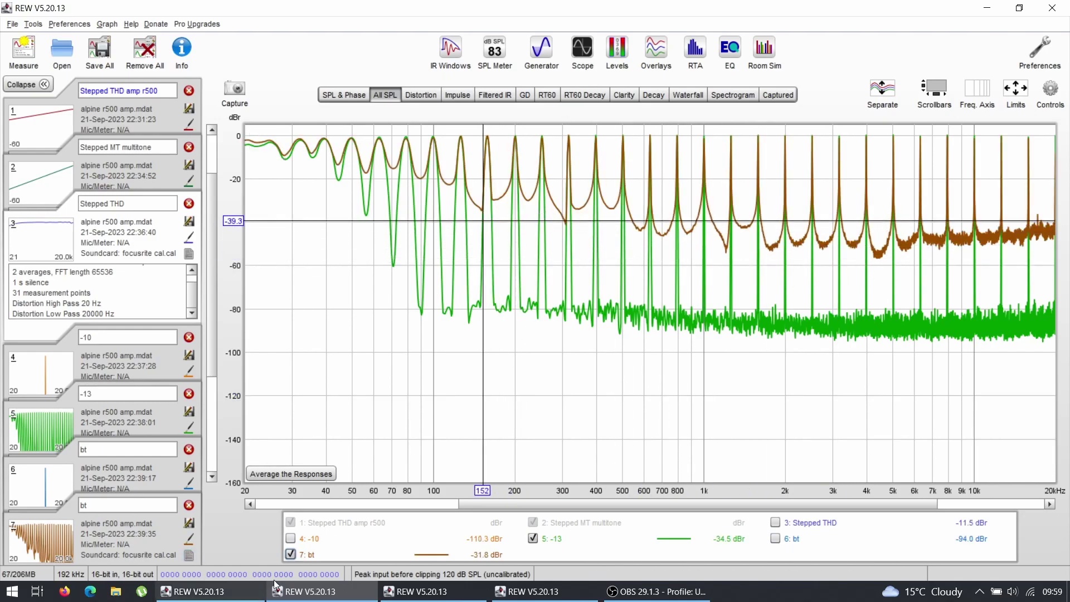
Hide 7: bt and read the -13 spectrum levels near 1.1 kHz
click(291, 554)
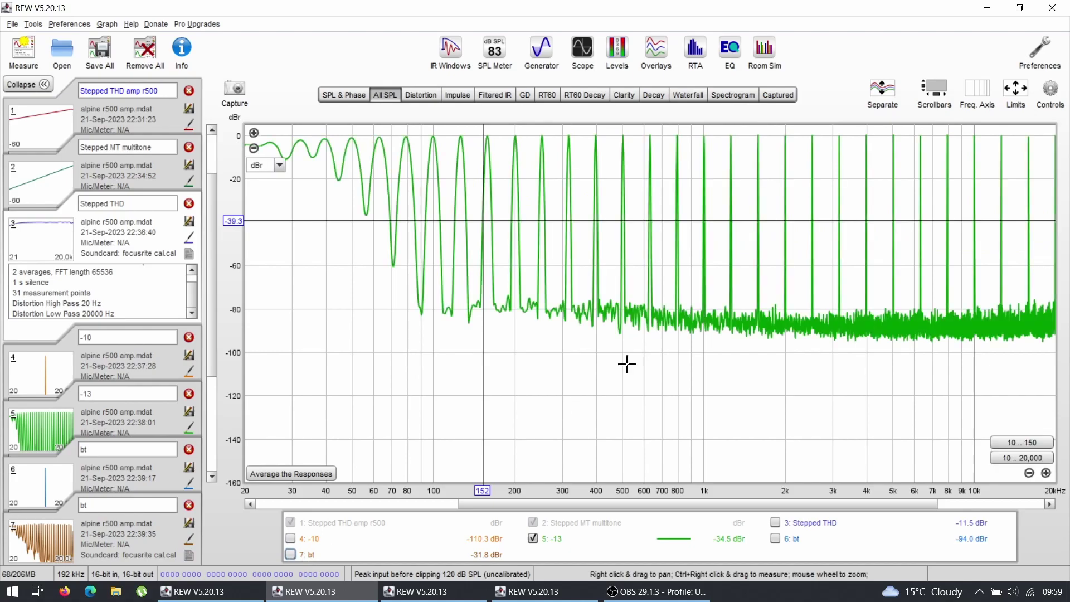
click(719, 311)
drag(718, 311, 606, 363)
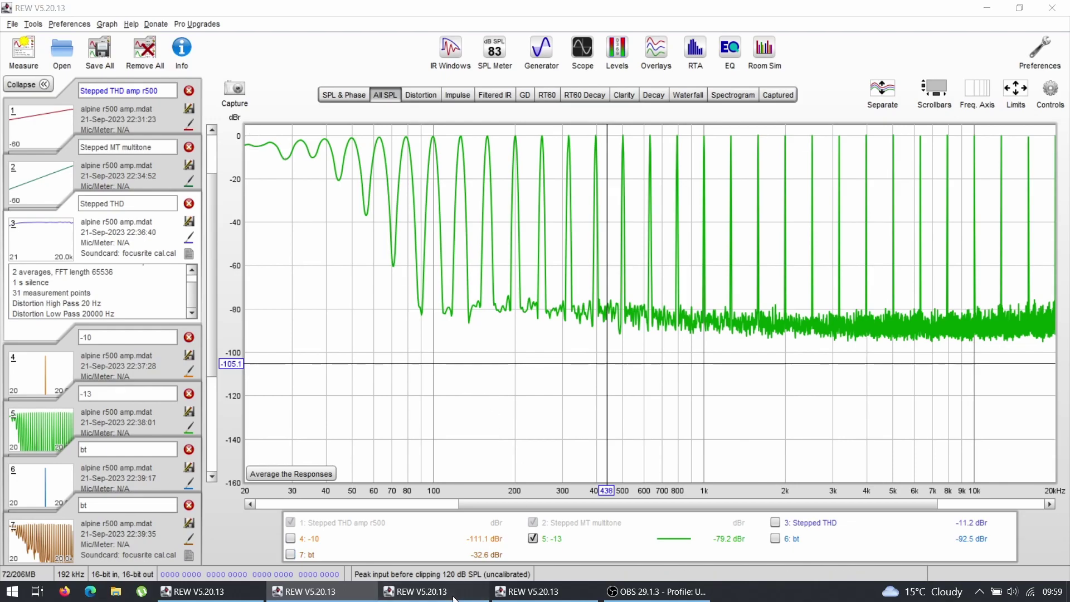
In the bt r500 rca window, show Stepped THD rca r500 distortion versus output level
click(287, 597)
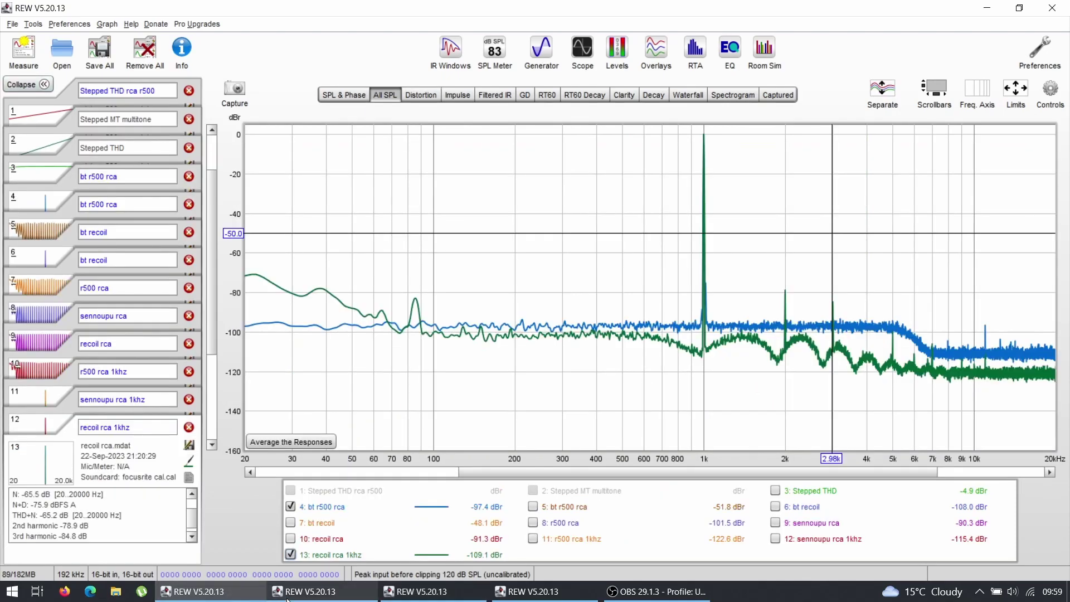
click(221, 596)
click(222, 596)
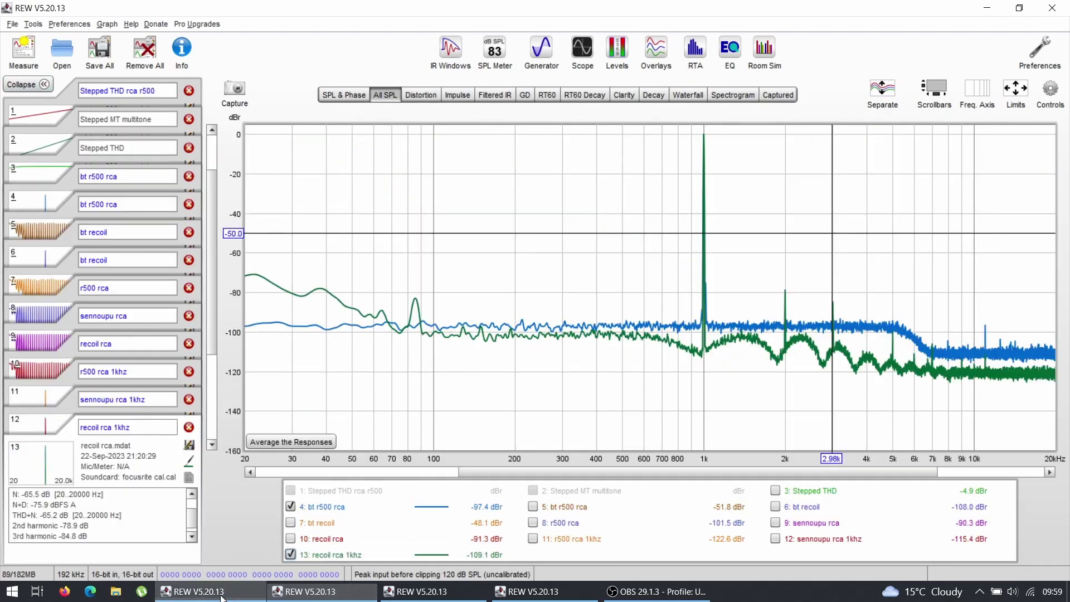
click(45, 115)
click(427, 96)
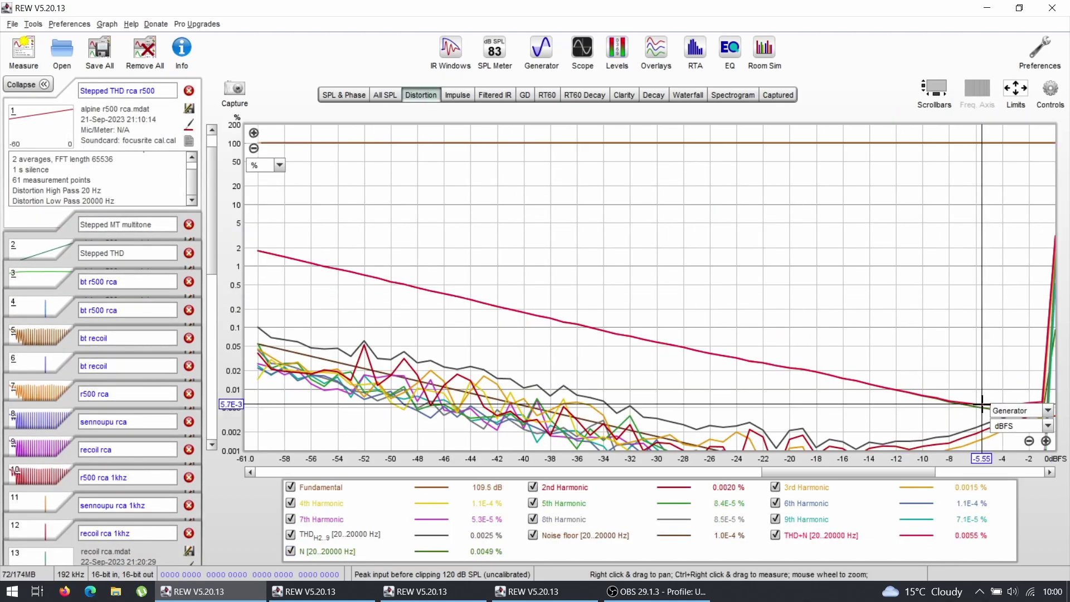
In the Alpine R500 amp window, plot Stepped THD amp r500 distortion against output watts
click(512, 597)
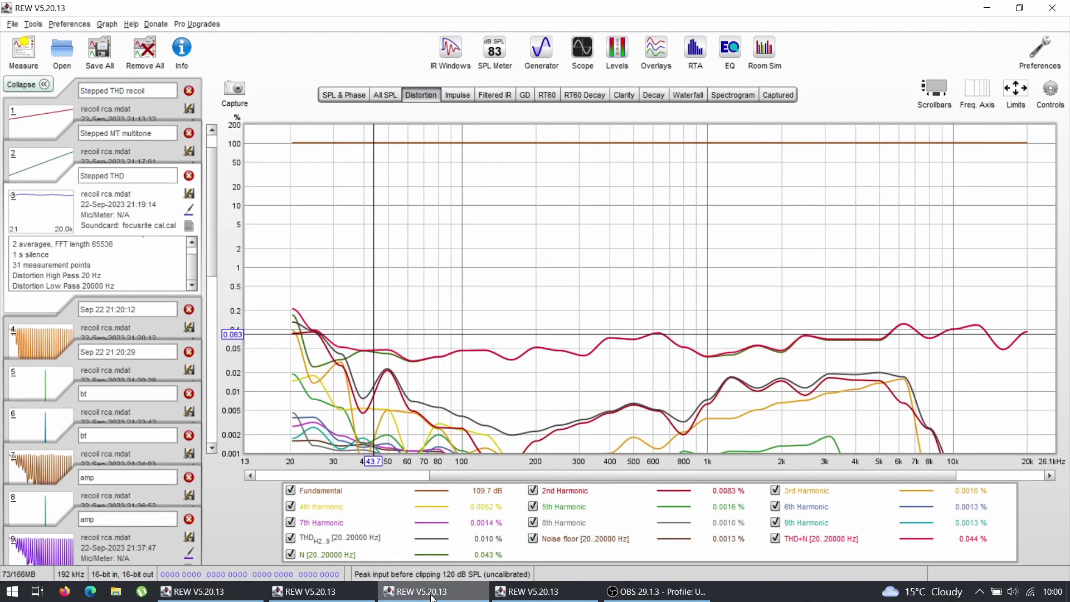
click(511, 597)
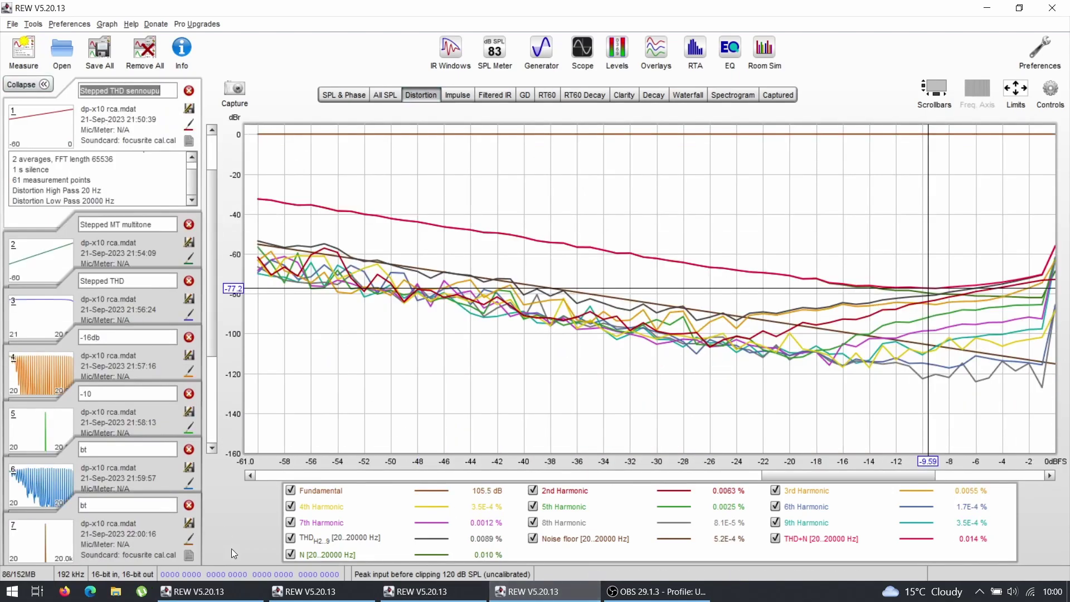
click(232, 597)
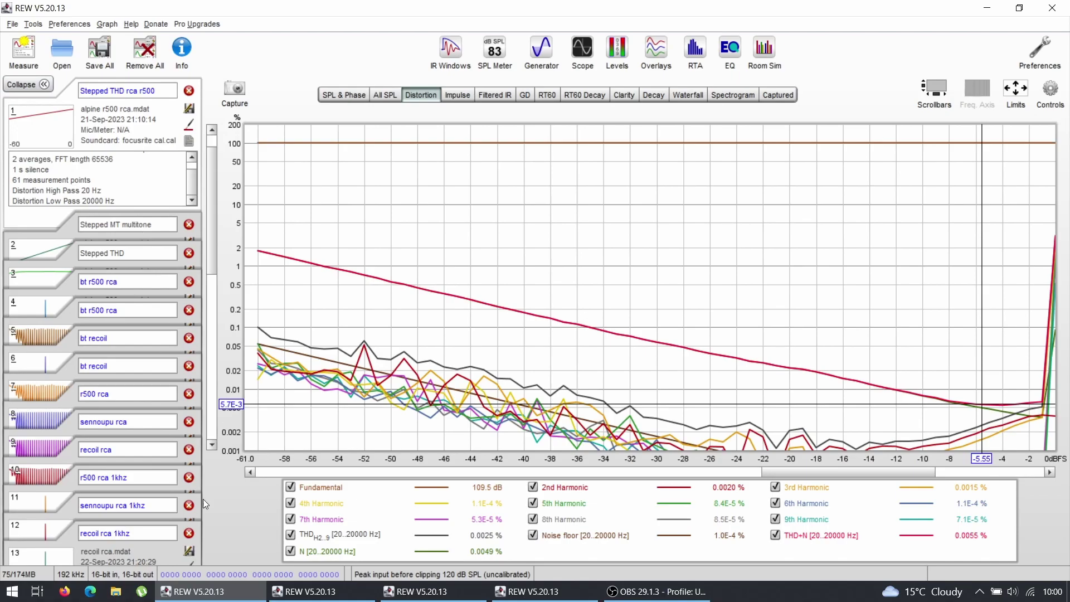
click(312, 592)
click(62, 128)
click(435, 96)
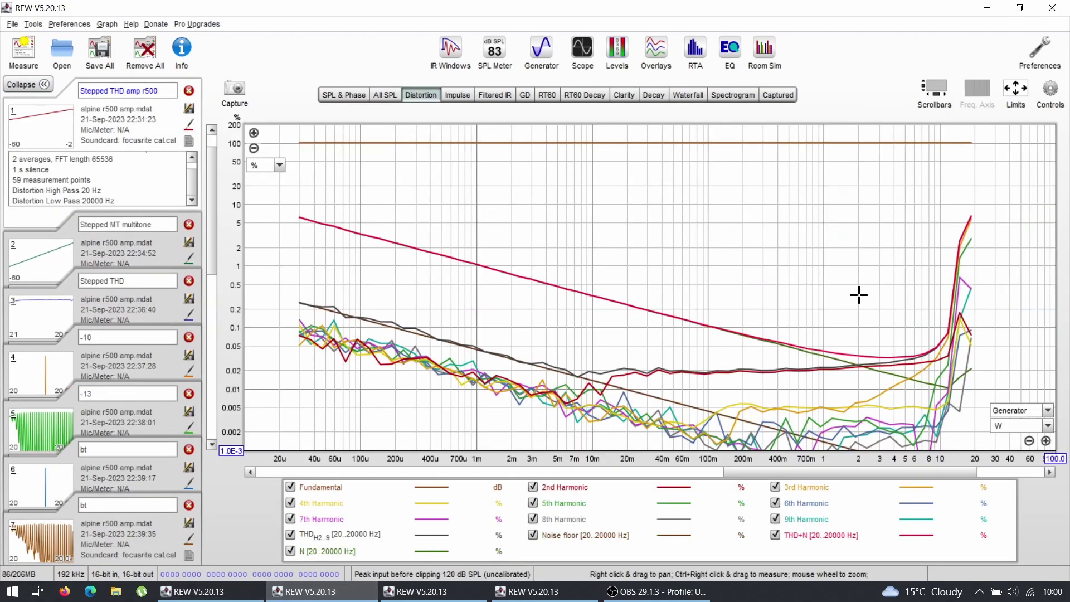